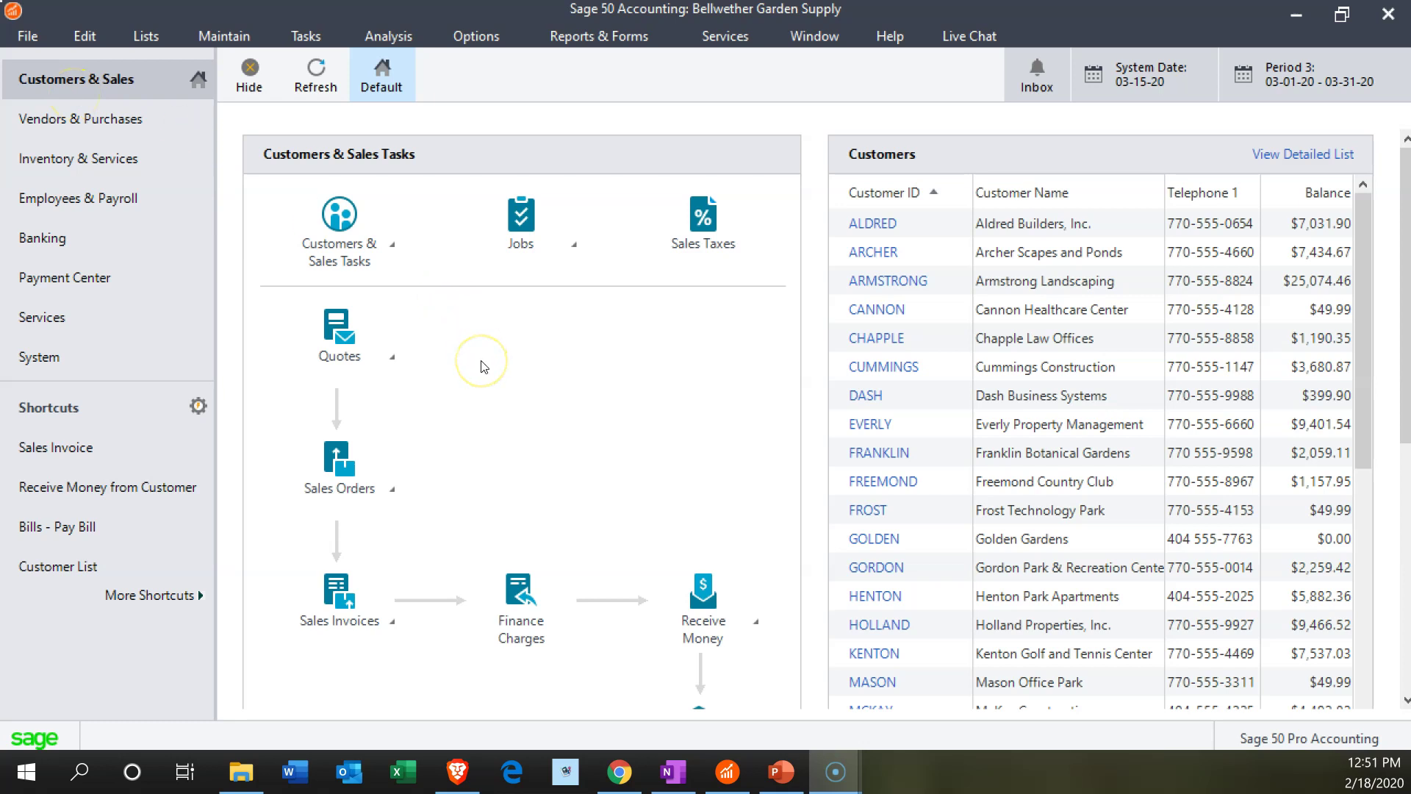
Open a new sales invoice from the Customers & Sales tasks and maximize its window
scroll(484, 366, down, 3)
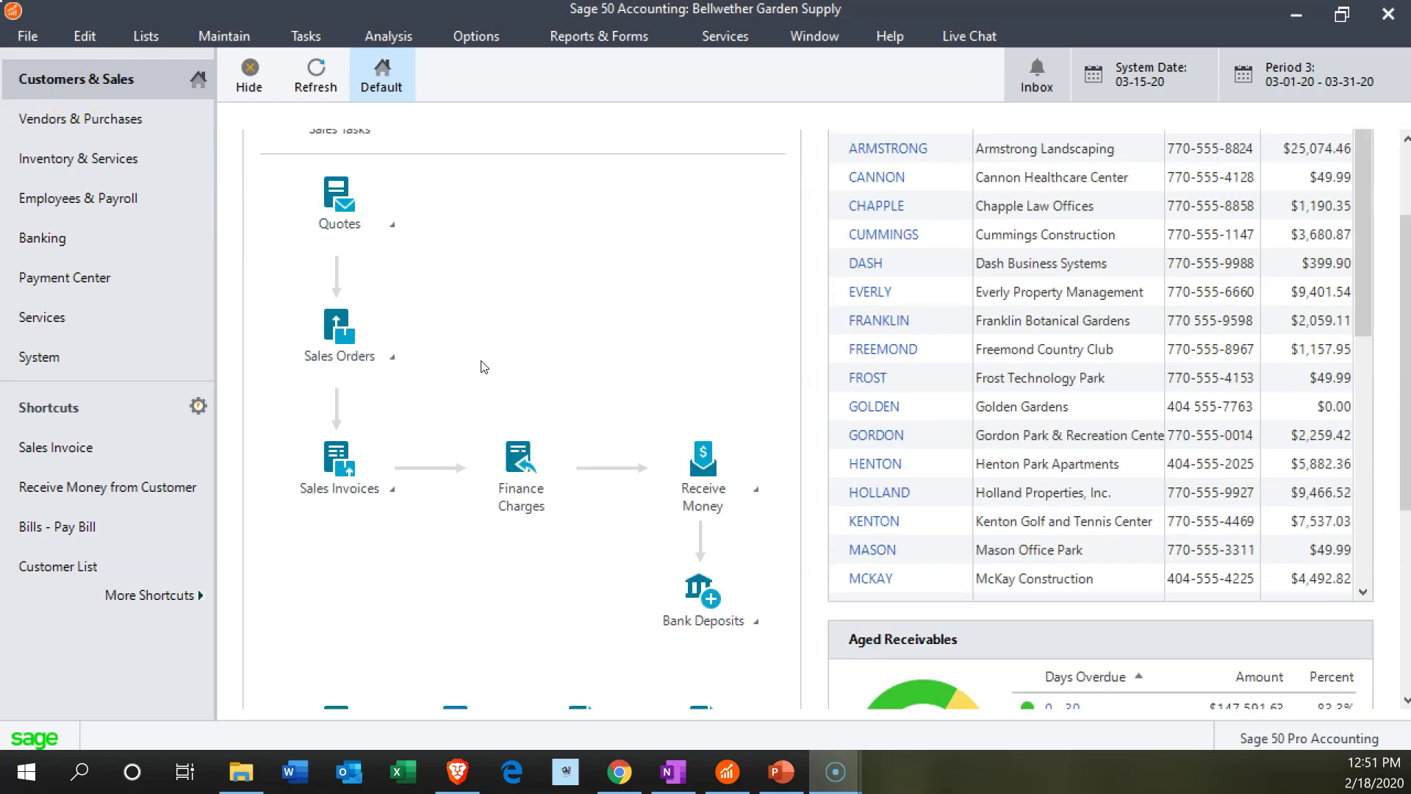
scroll(483, 366, down, 3)
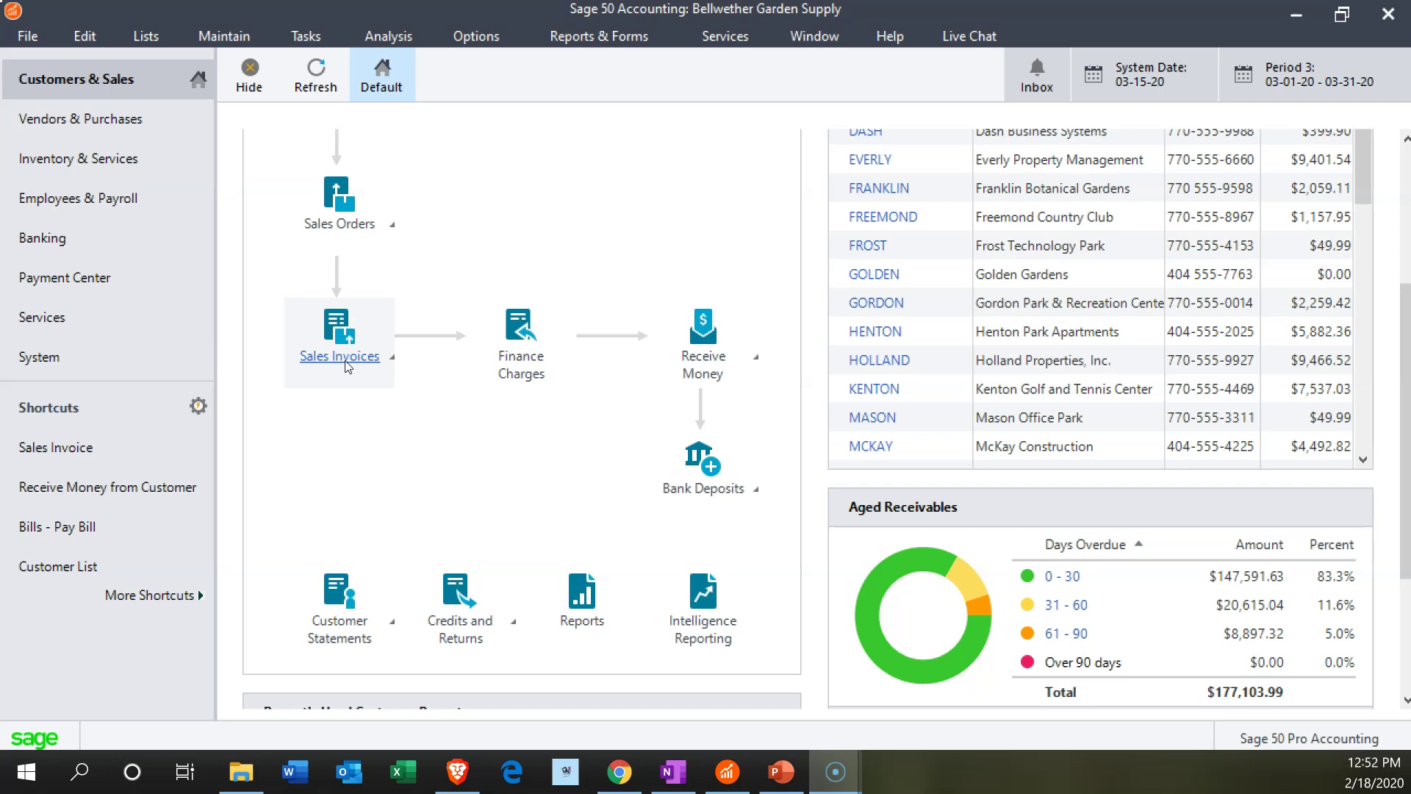
click(345, 360)
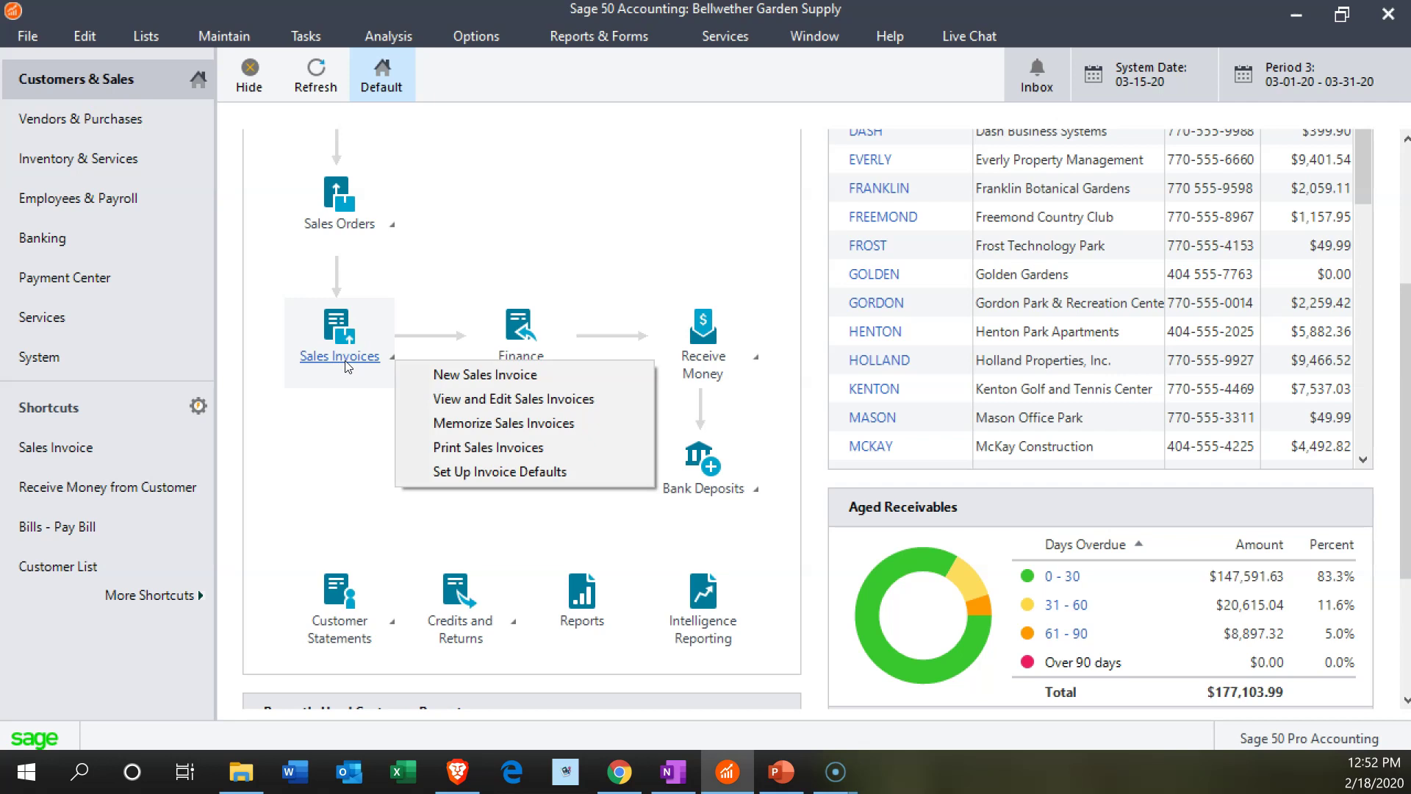
click(543, 375)
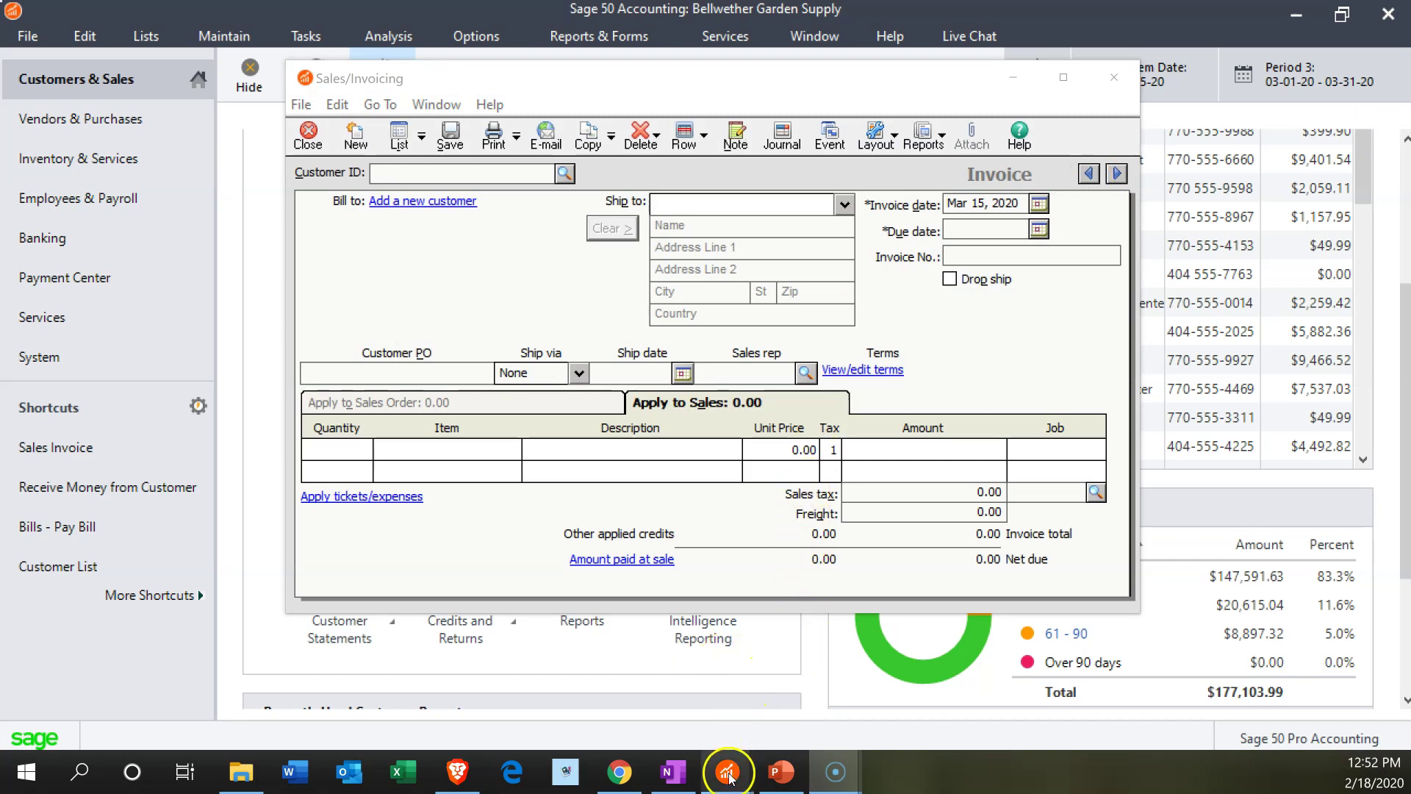
mouse_move(730, 777)
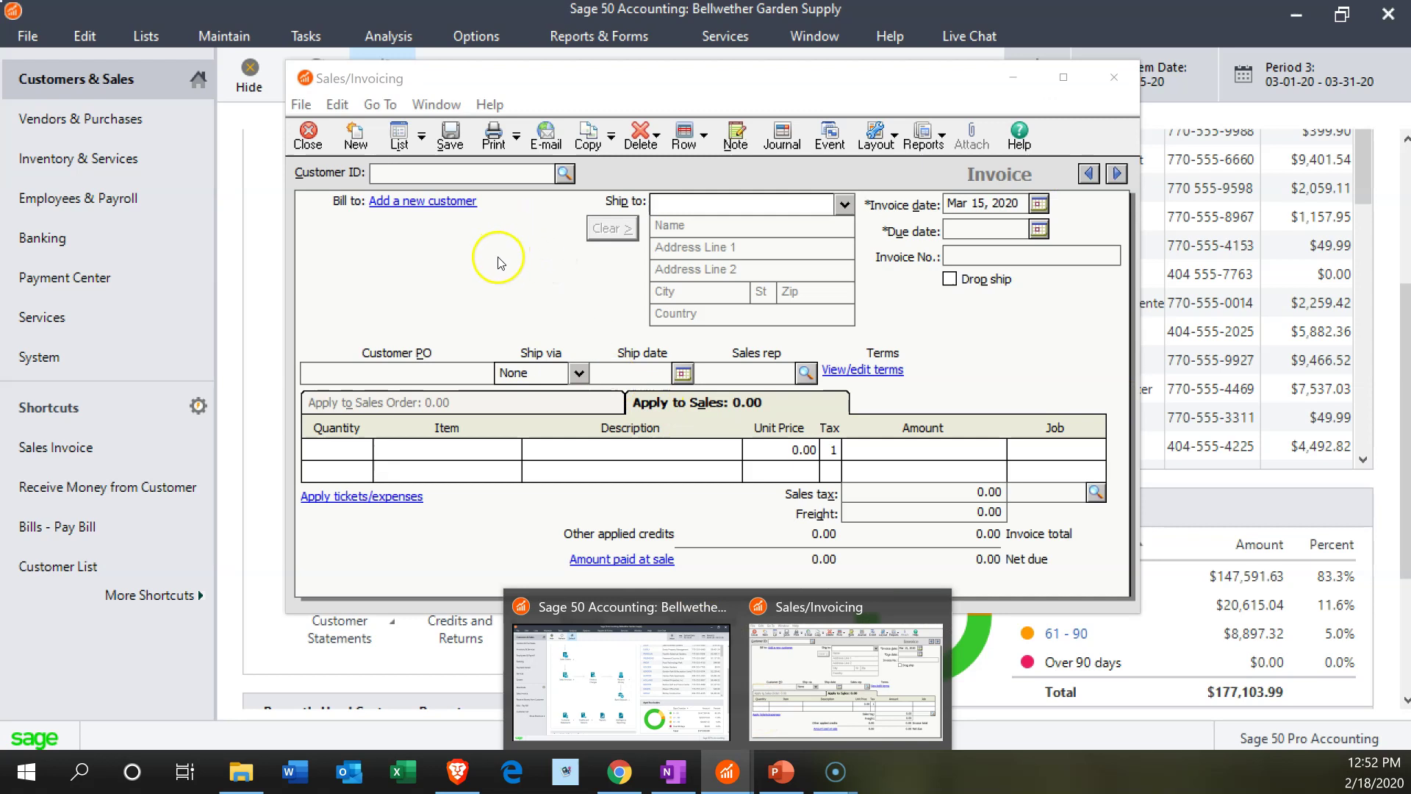
click(1058, 80)
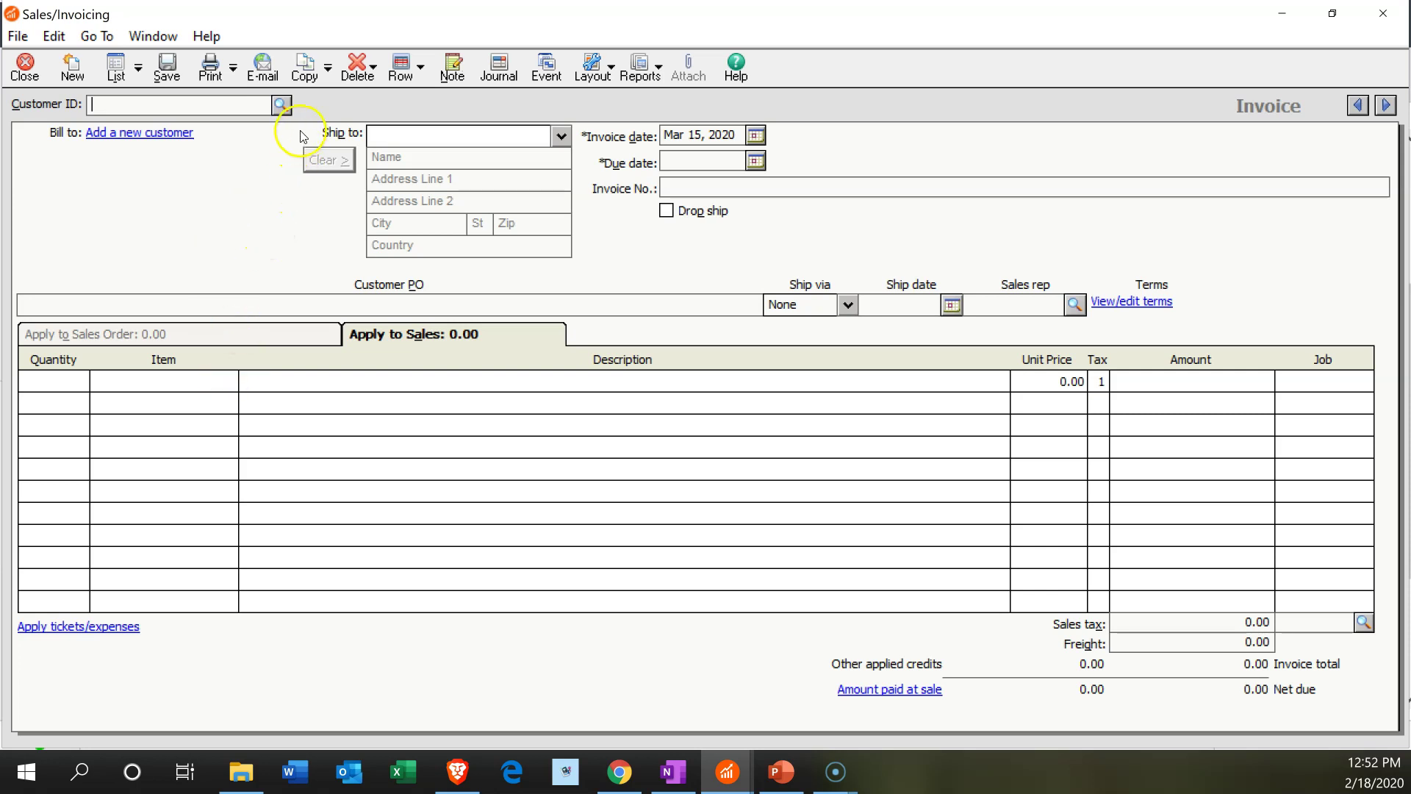
Select Aldred Builders, Inc. as the invoice customer and go through the ship-to and invoice date fields
click(282, 107)
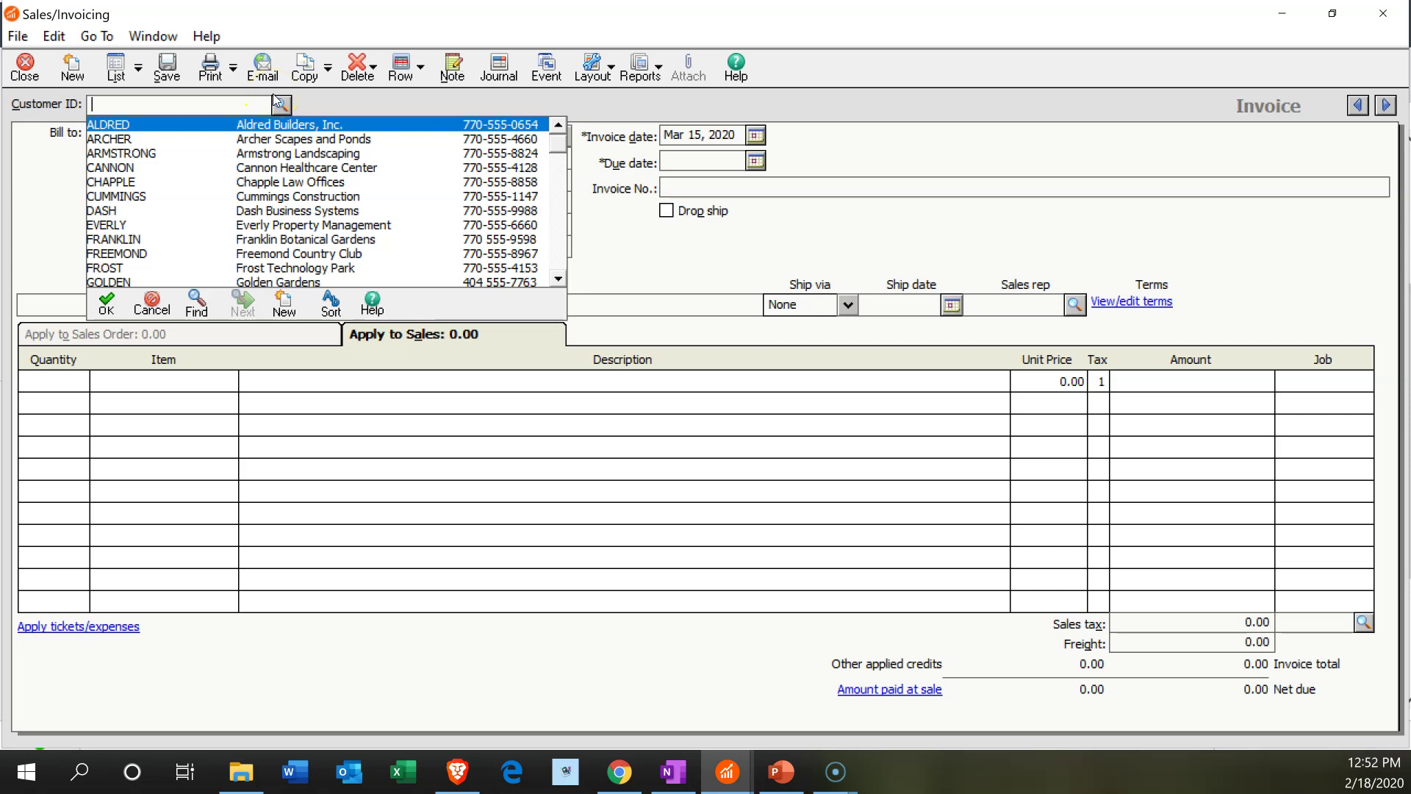
click(325, 128)
click(324, 132)
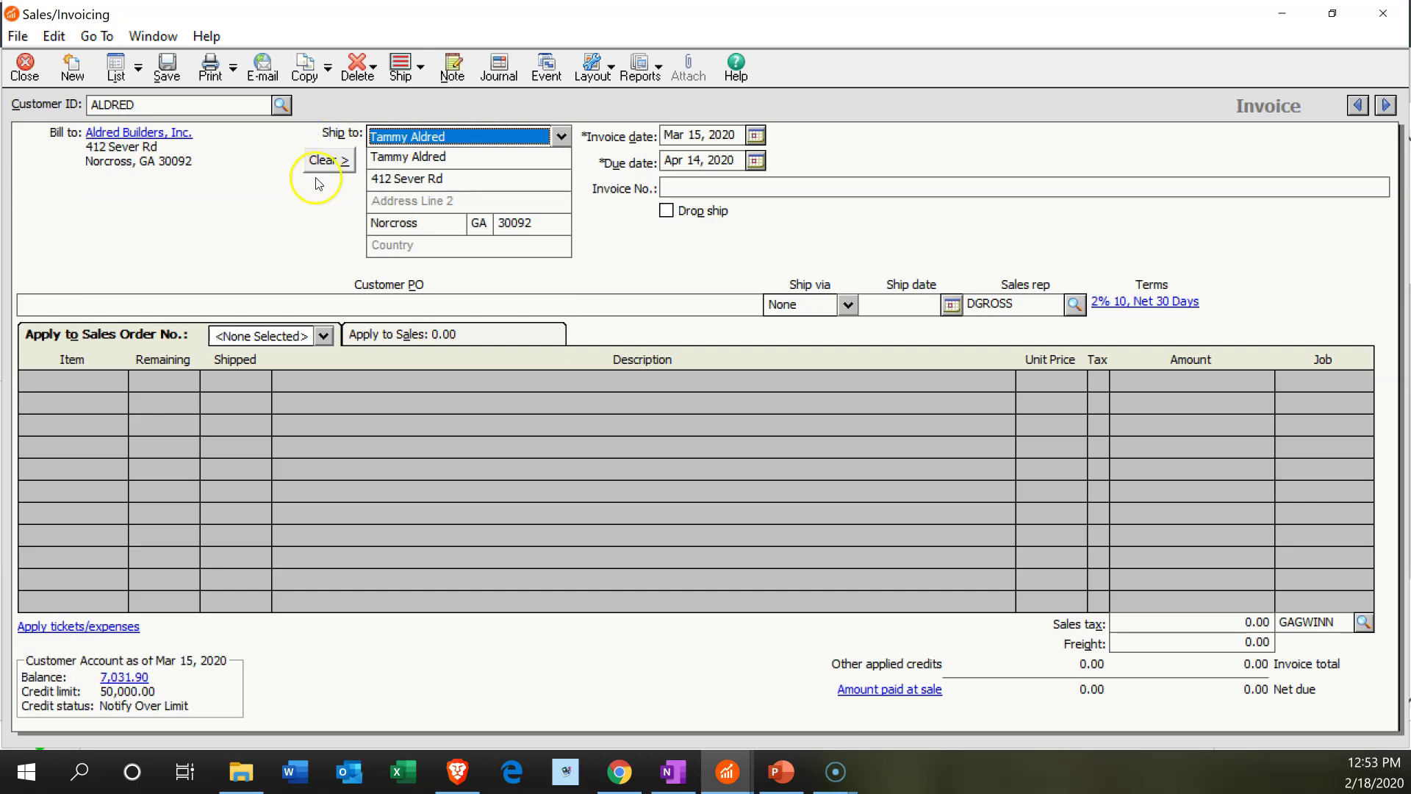
key(Tab)
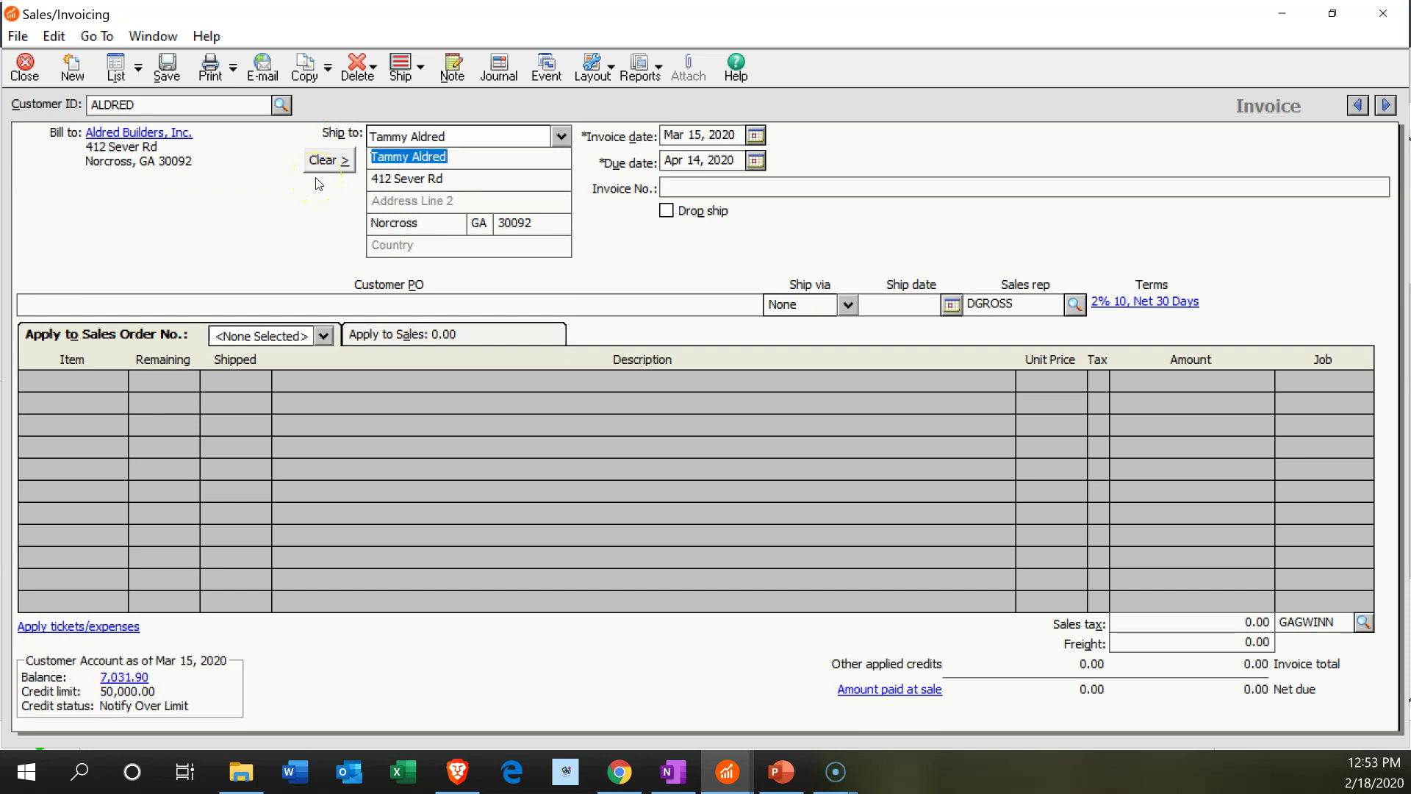
key(Tab)
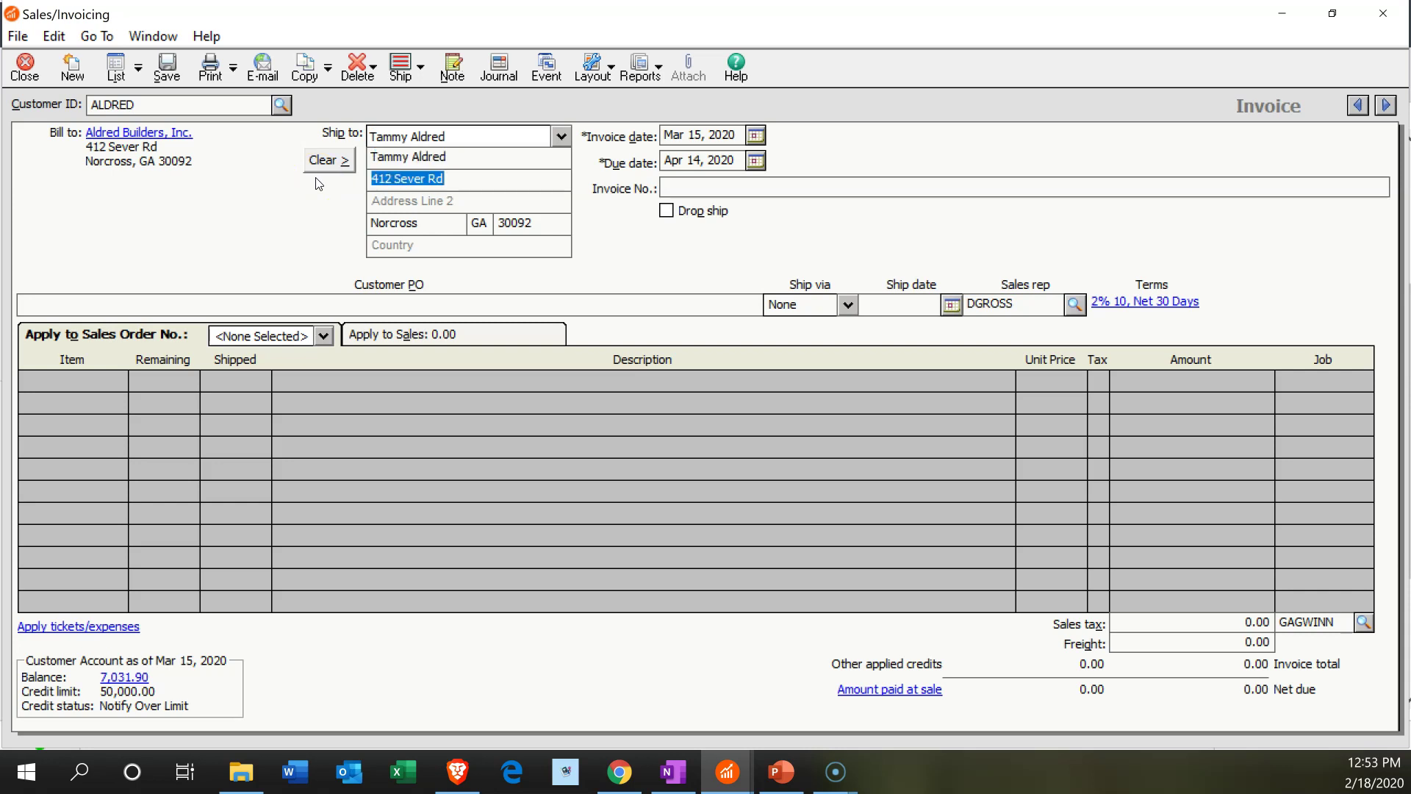
key(Tab)
key(Tab)
key(Tab)
key(Tab)
key(Tab)
key(Tab)
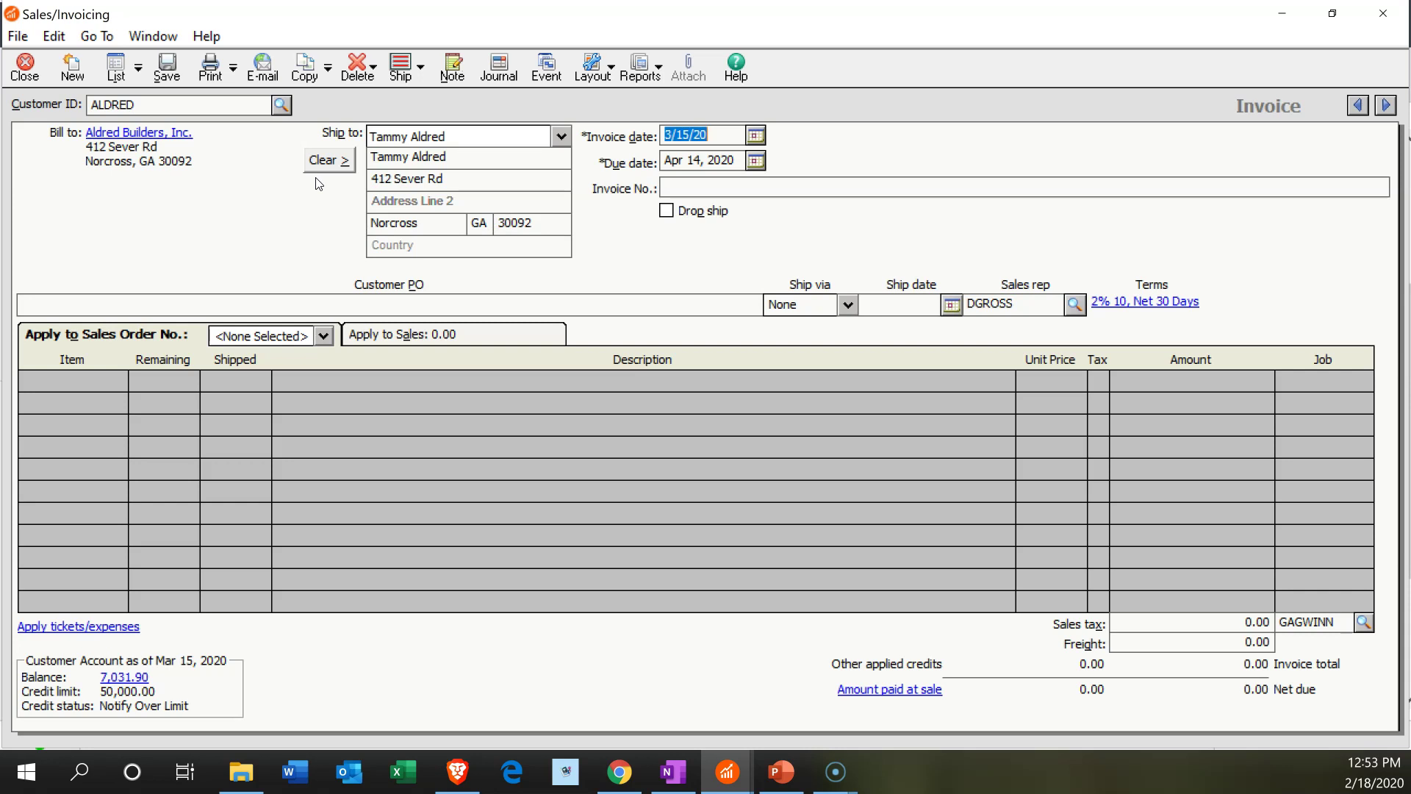
key(Tab)
key(Tab)
Switch the invoice customer to Archer Scapes and Ponds and back to Aldred Builders, Inc
click(281, 106)
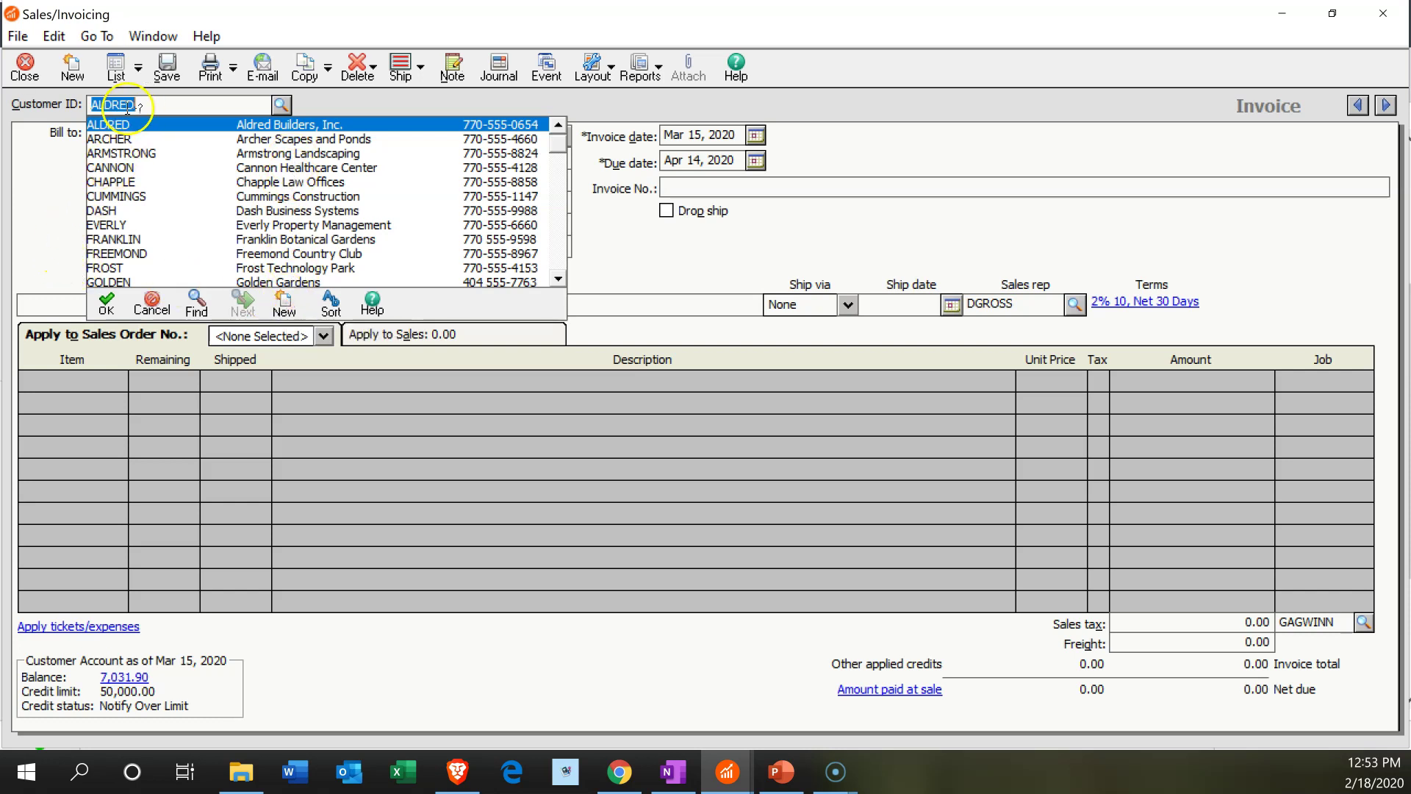
click(124, 138)
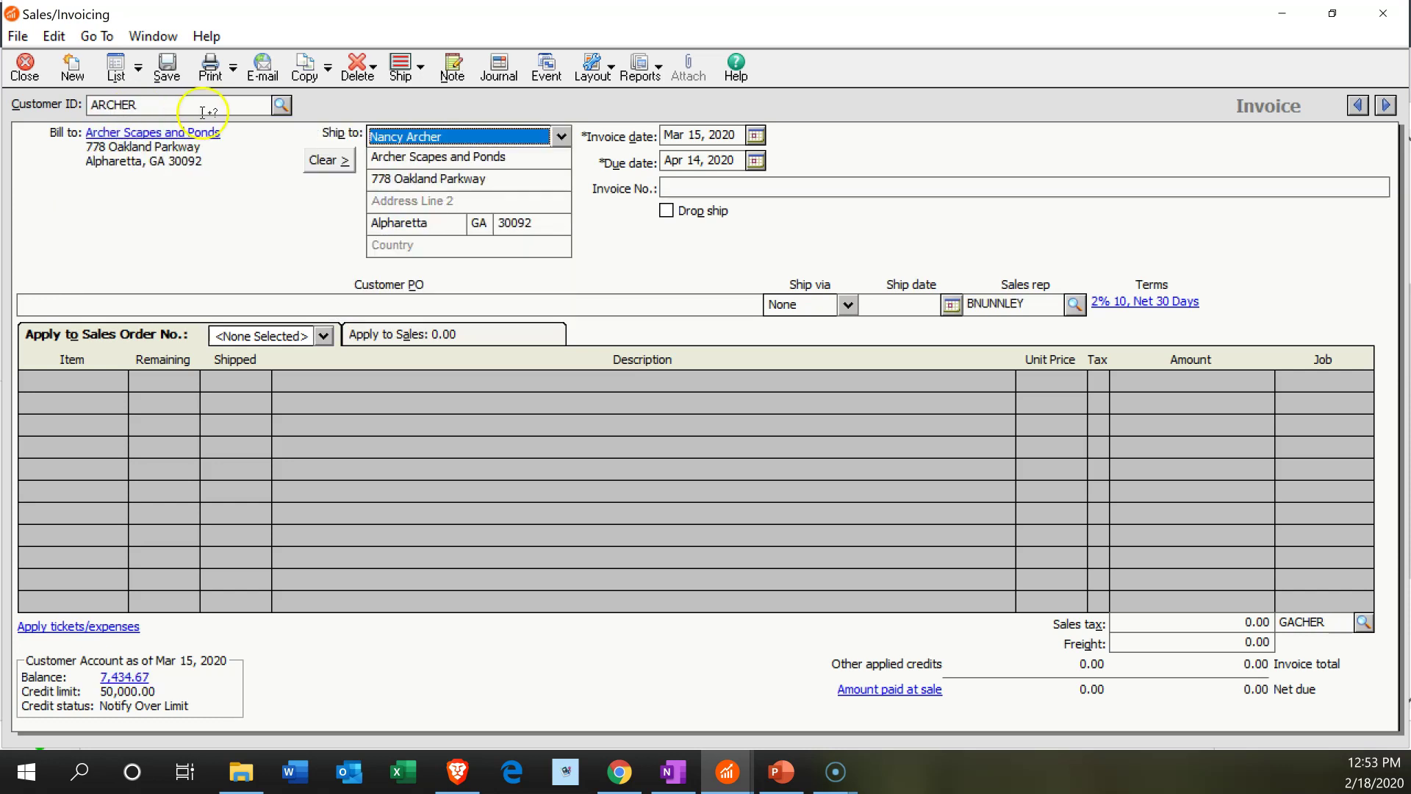
click(281, 104)
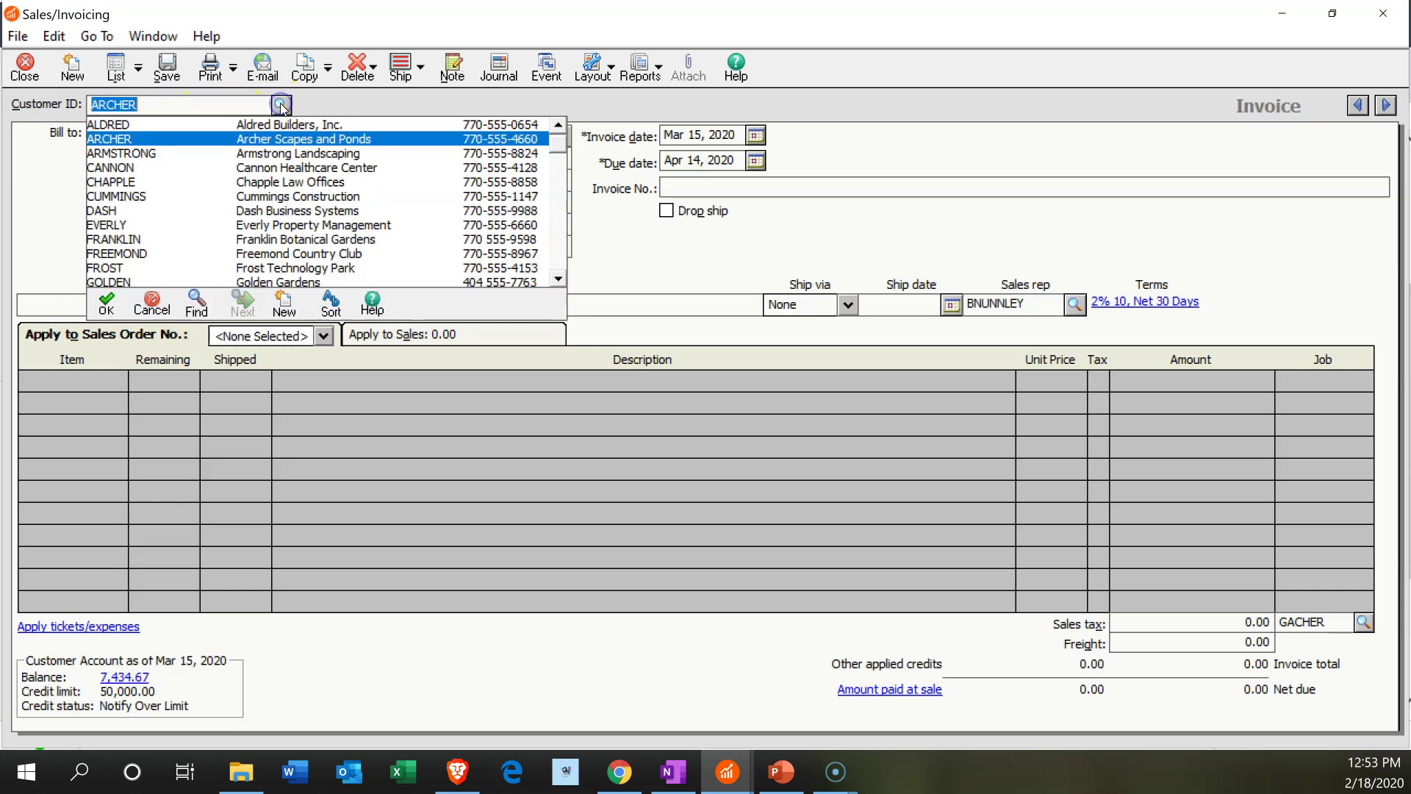
click(198, 125)
Review the invoice's ship-to address, invoice date, due date, invoice number and the fields that follow
key(Tab)
key(Tab)
key(Tab)
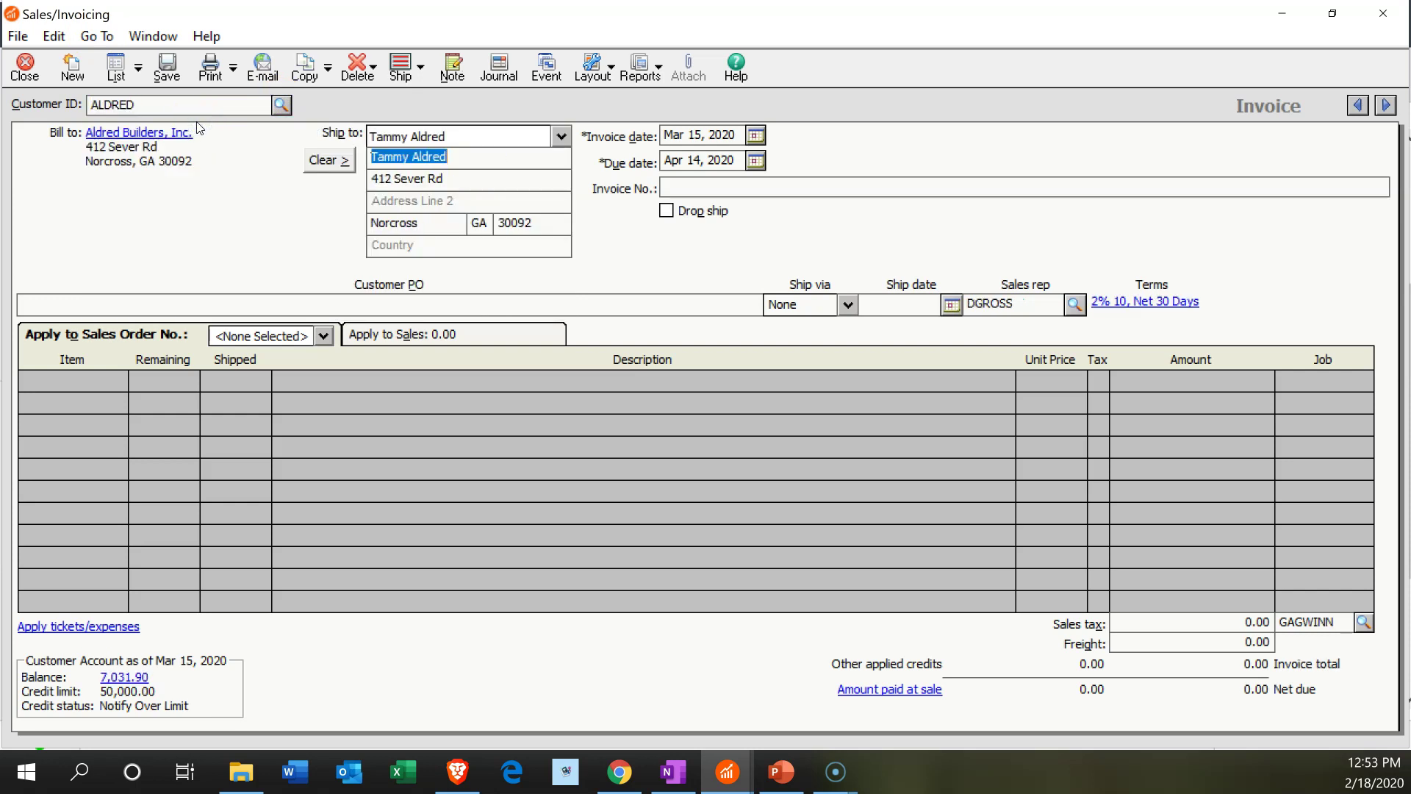
key(Tab)
key(Tab)
key(Tab)
key(Tab)
key(Tab)
key(Tab)
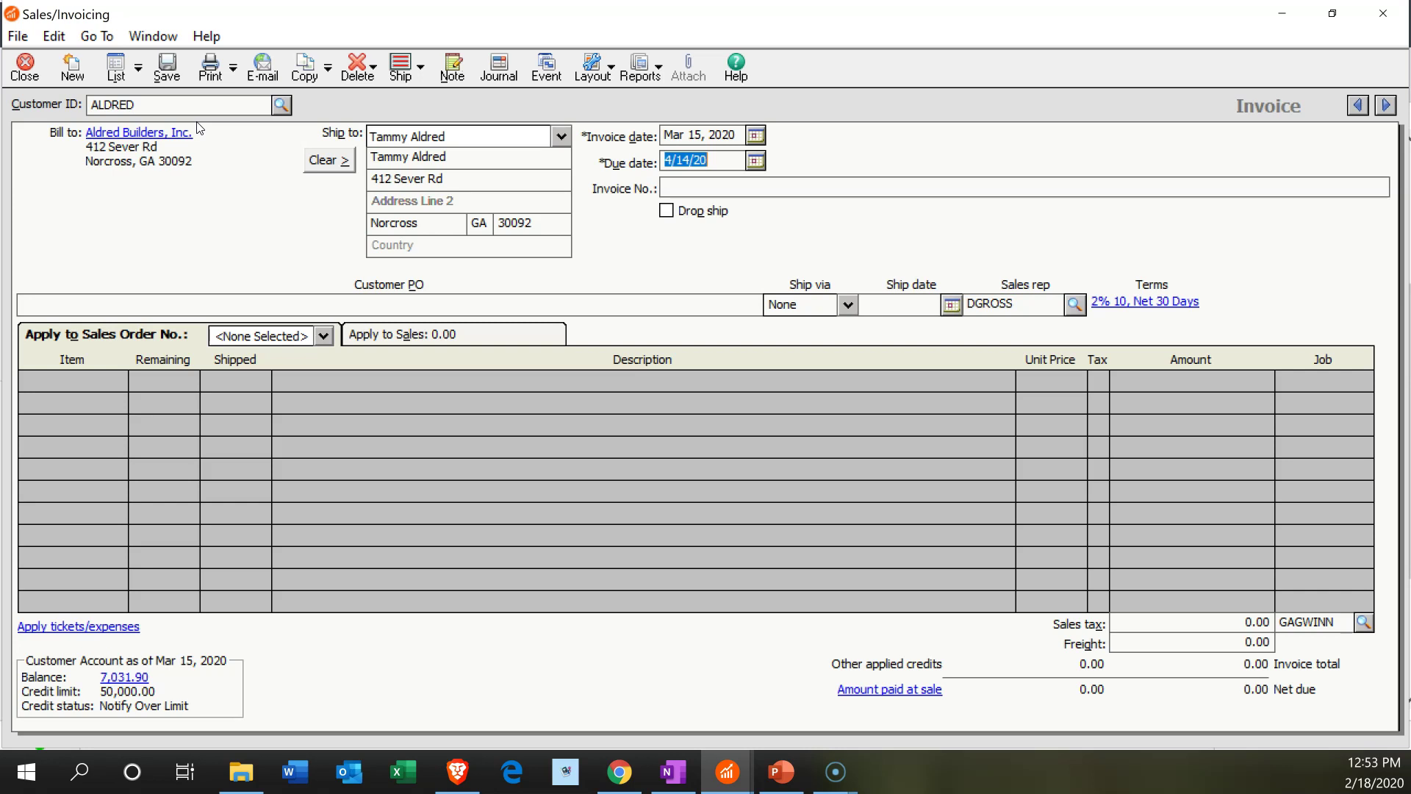
click(698, 159)
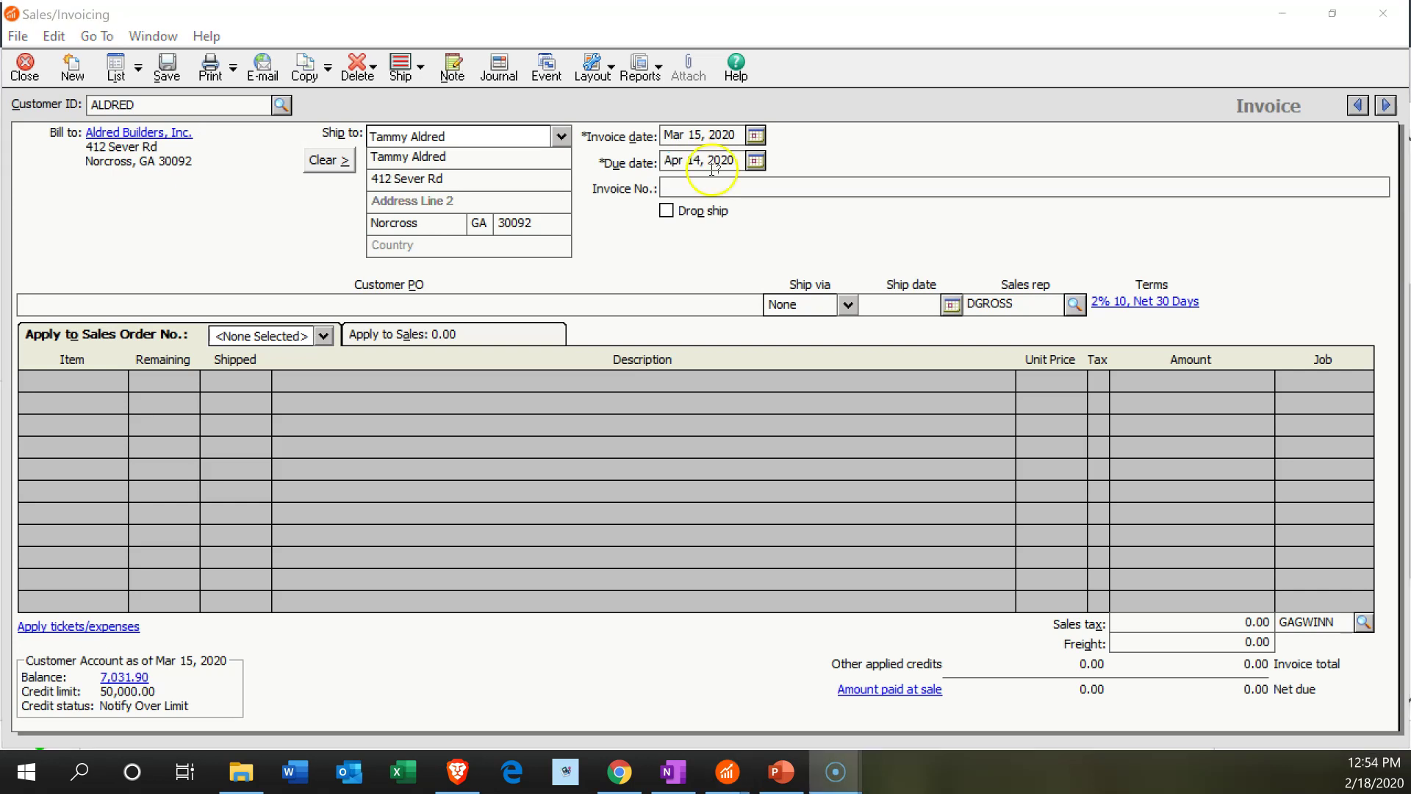
click(831, 195)
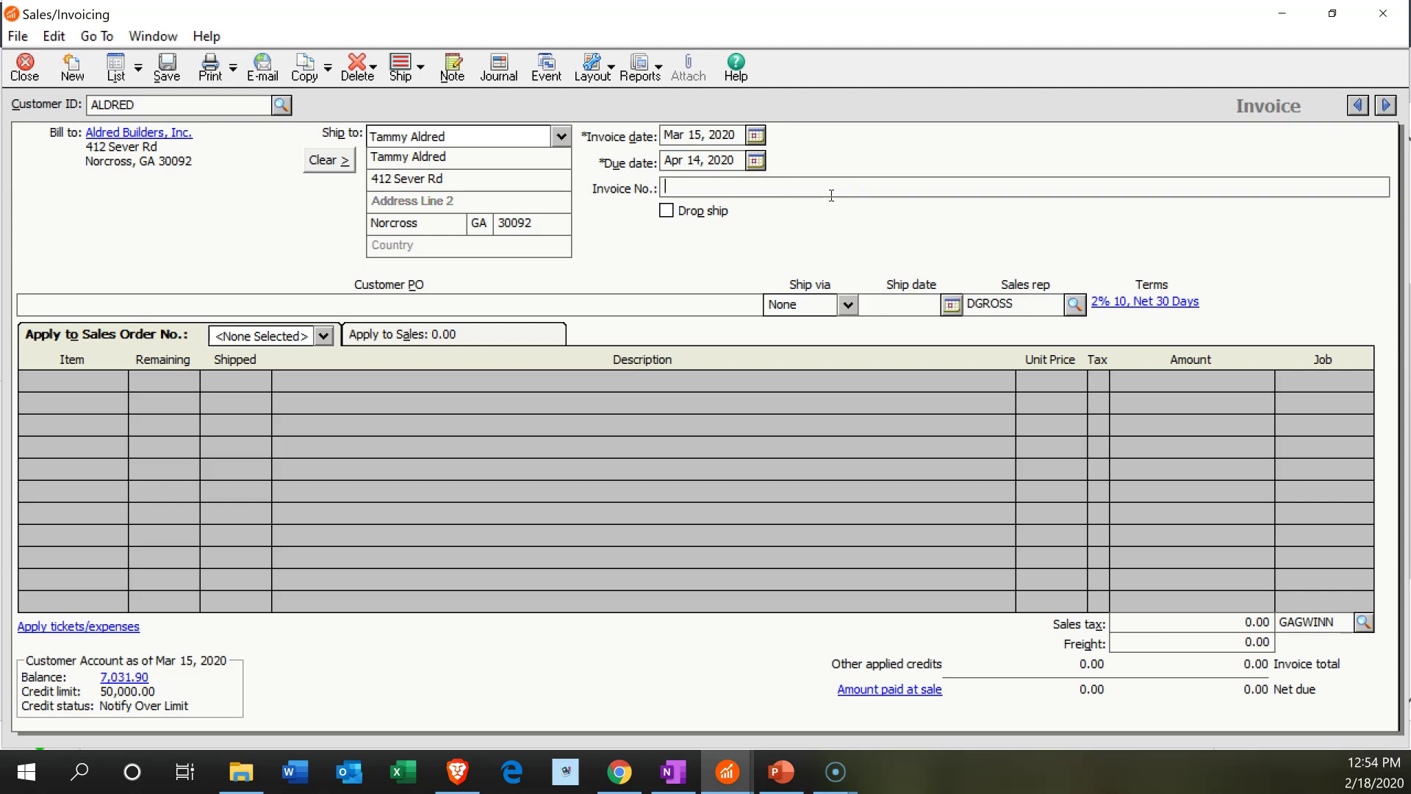
key(Tab)
key(Tab)
key(Tab)
key(Tab)
key(Tab)
key(Tab)
Add a line under Apply to Sales for a quantity of 3 of the Bird House Kit, item AVRY-10100
click(424, 337)
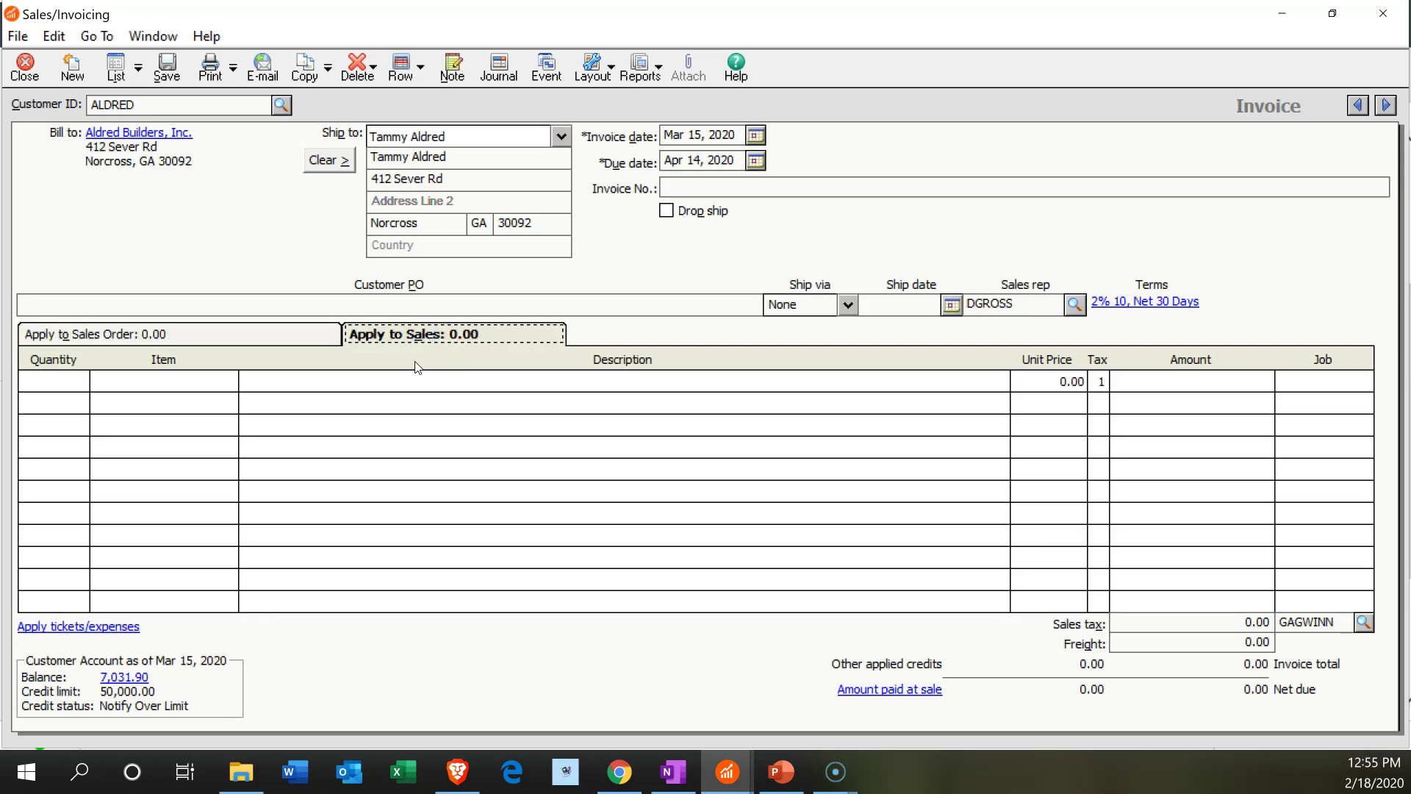
click(56, 377)
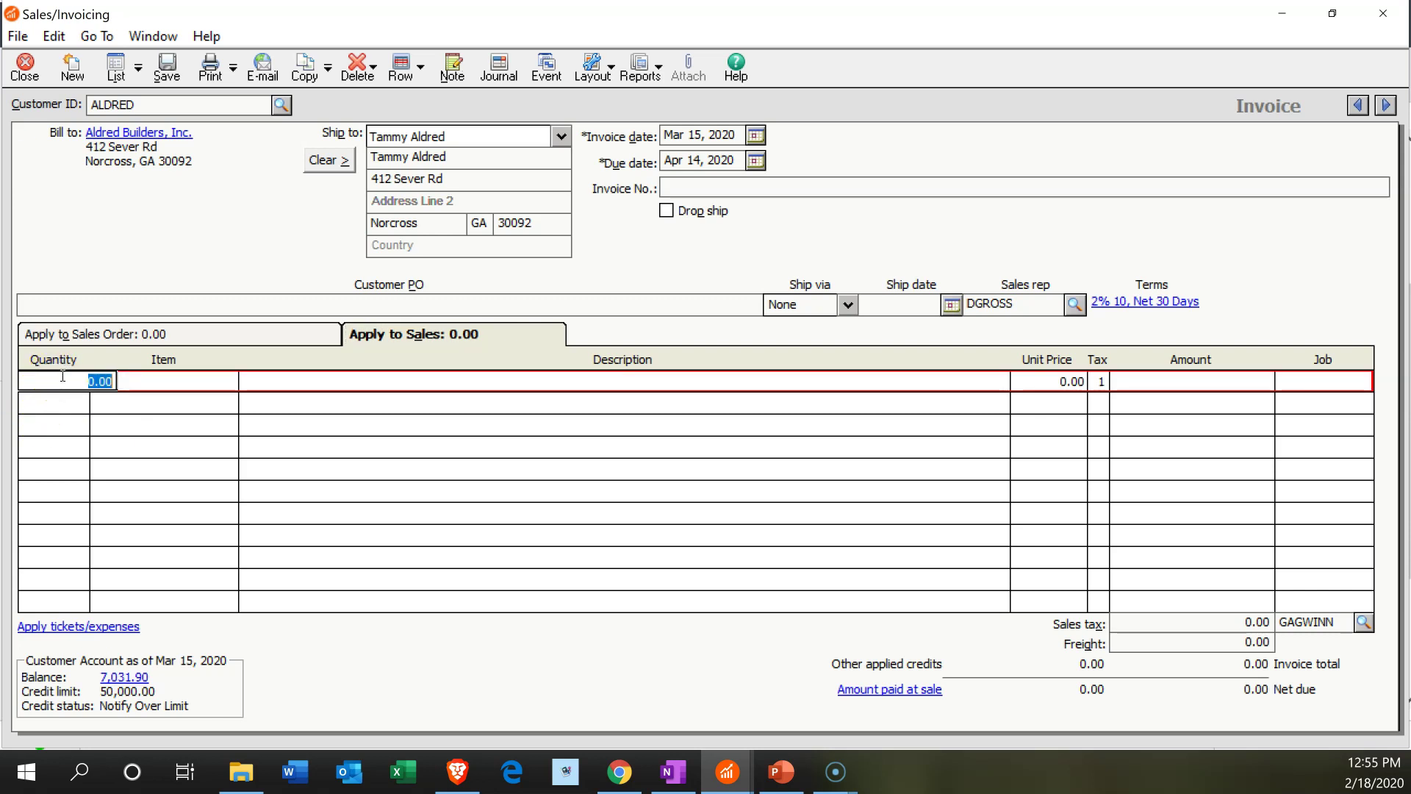
text(1)
key(Tab)
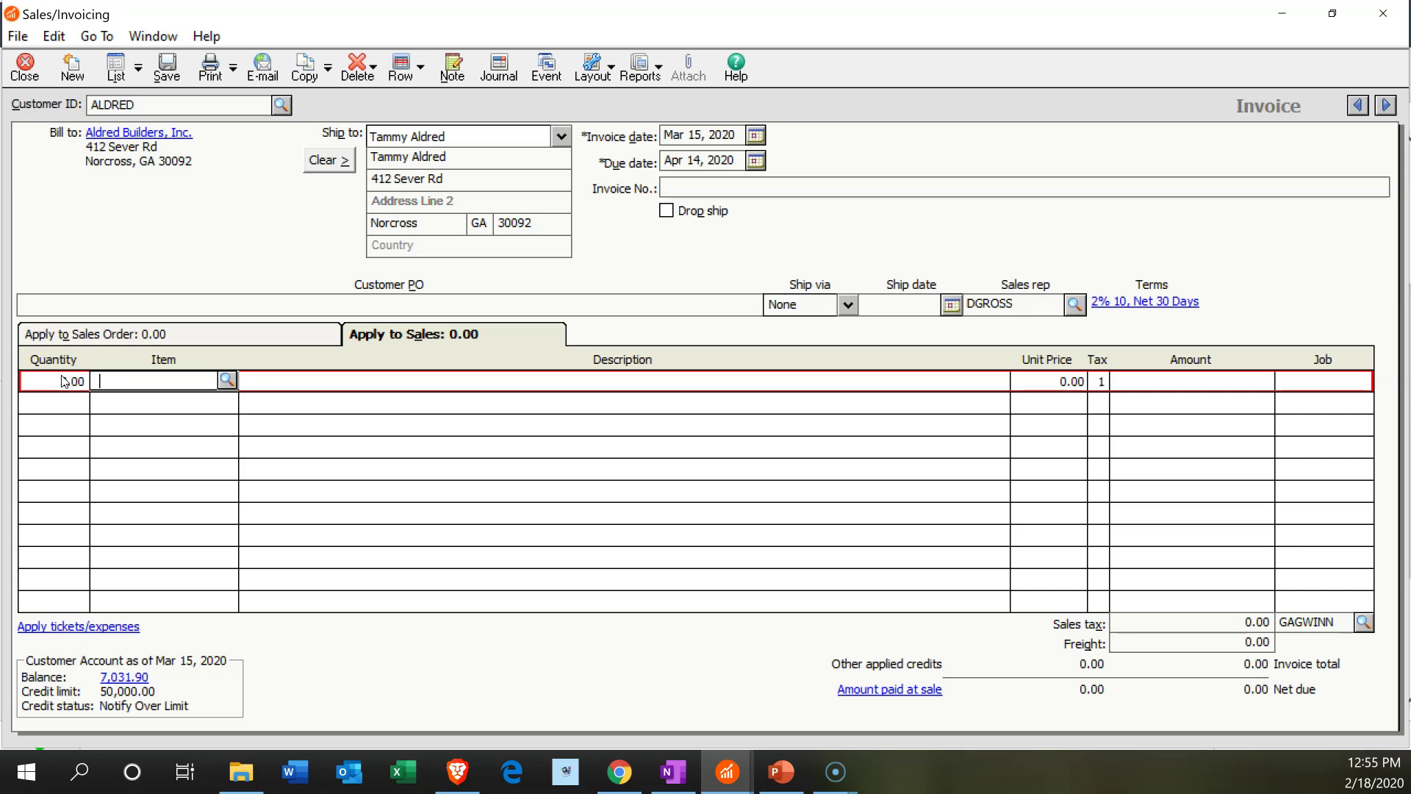
click(227, 380)
click(187, 398)
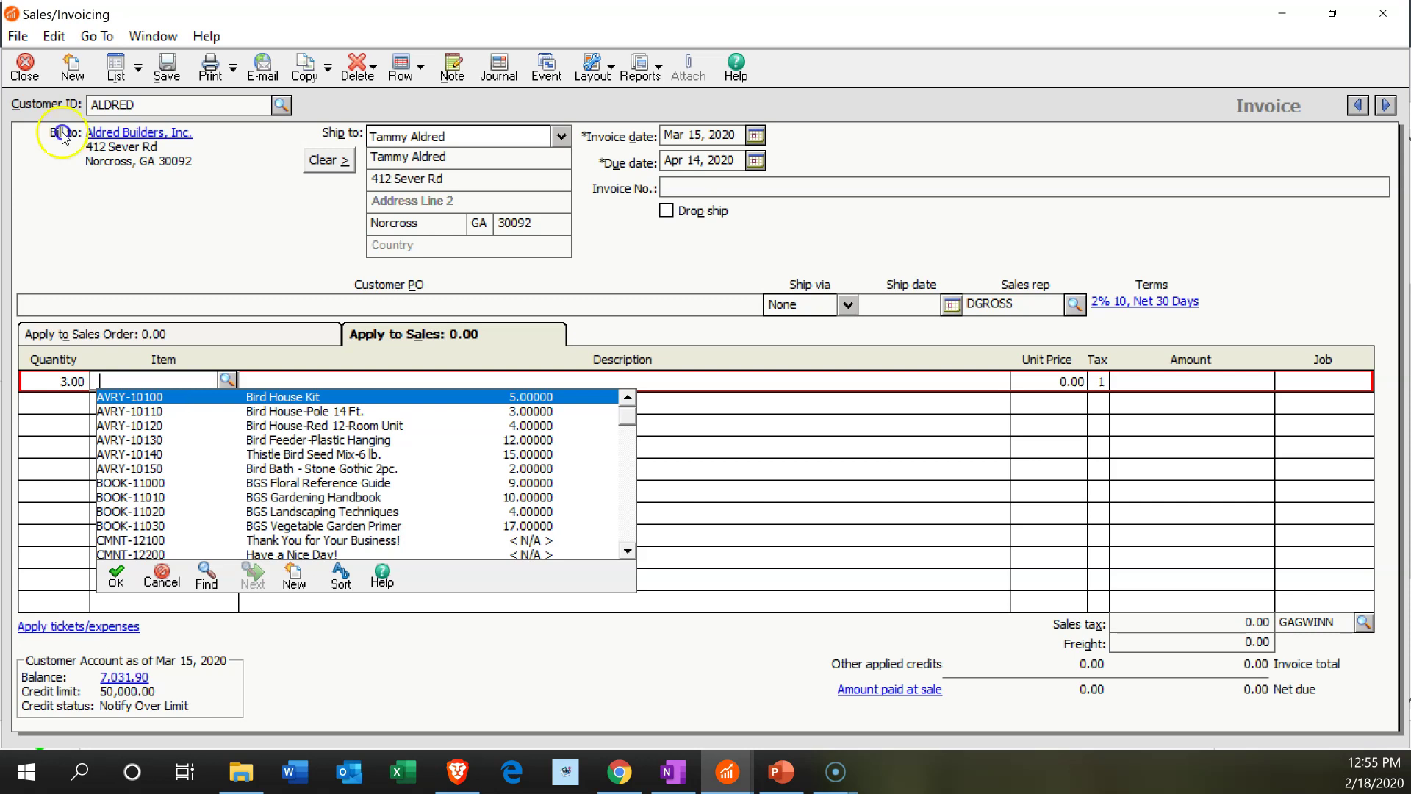
double_click(187, 398)
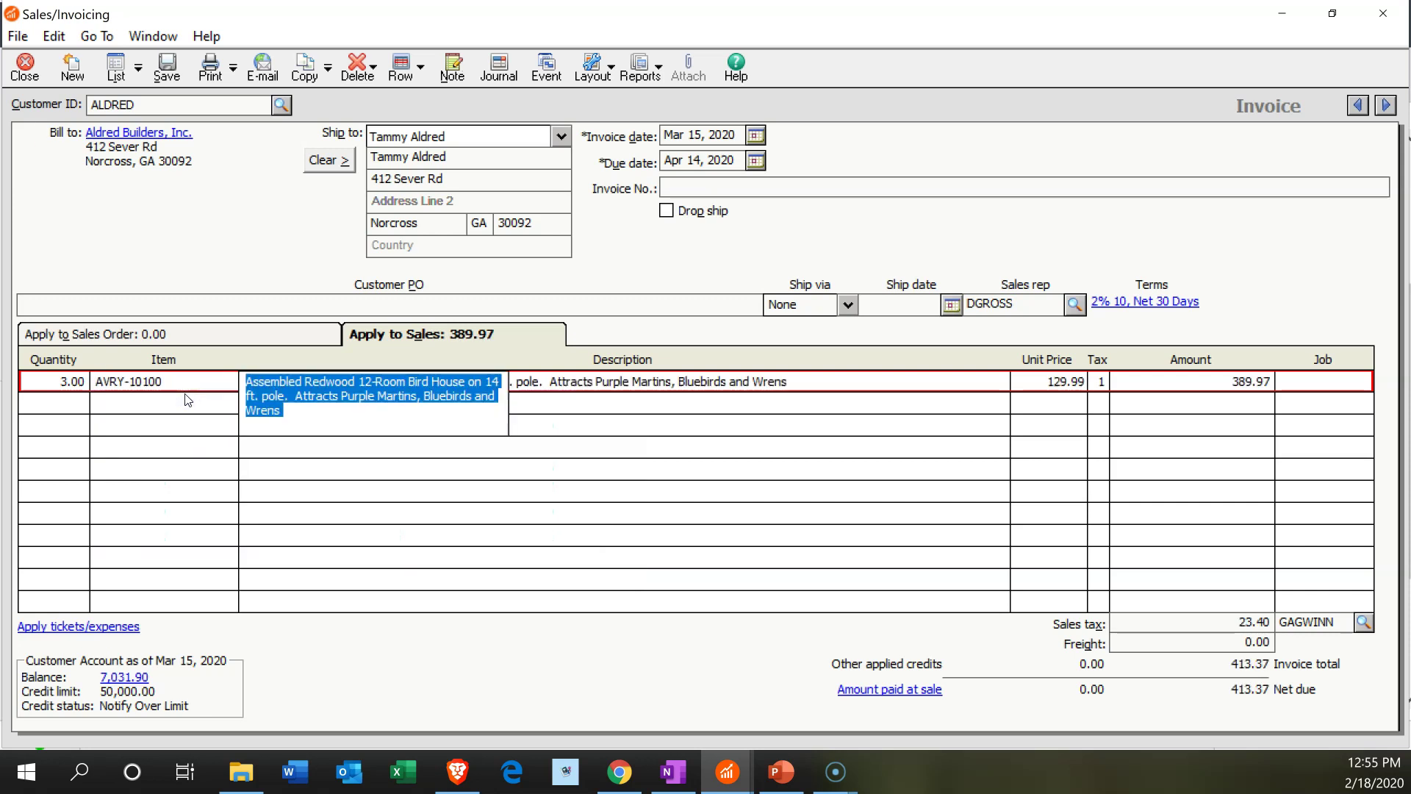
key(Tab)
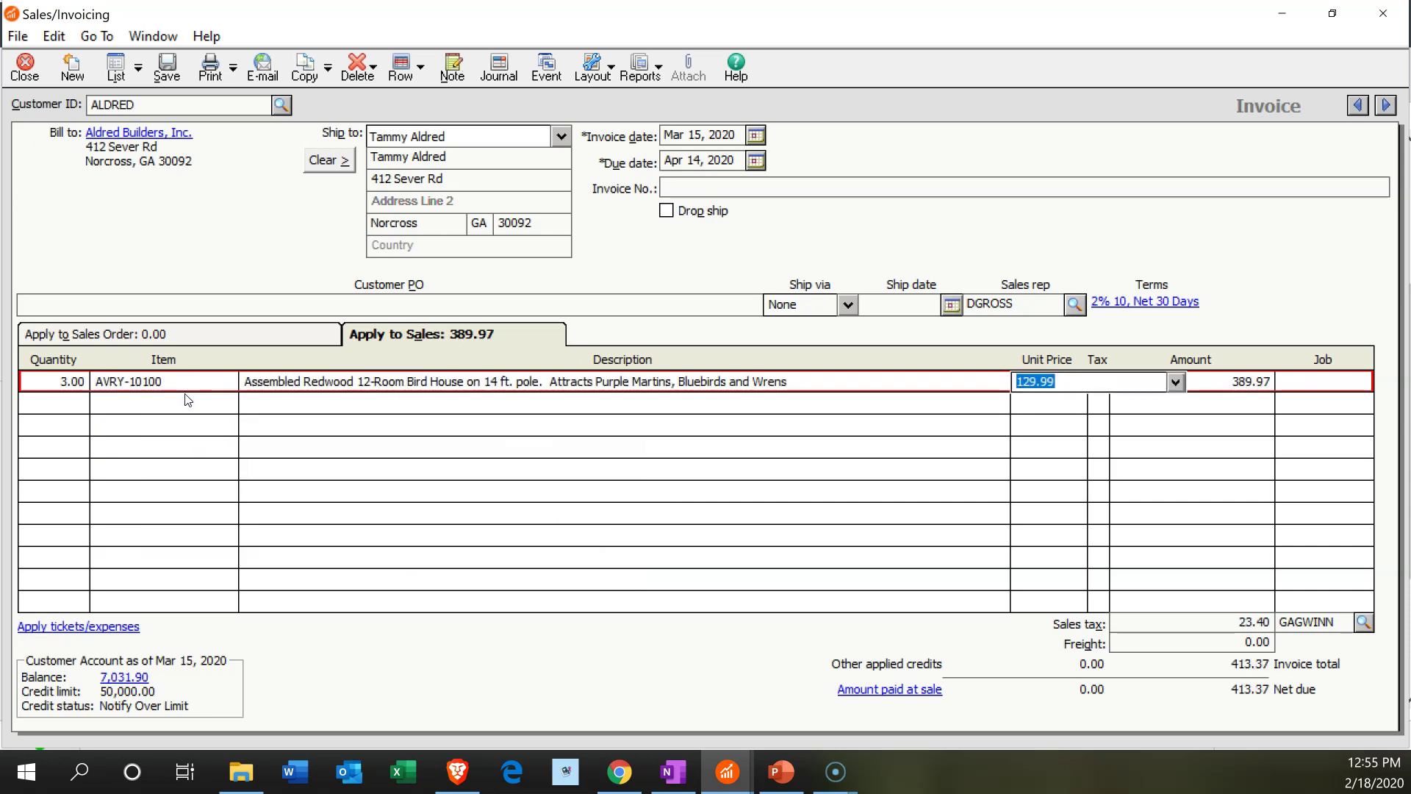
Complete the bird house line, save the invoice and close the Sales/Invoicing window
click(454, 372)
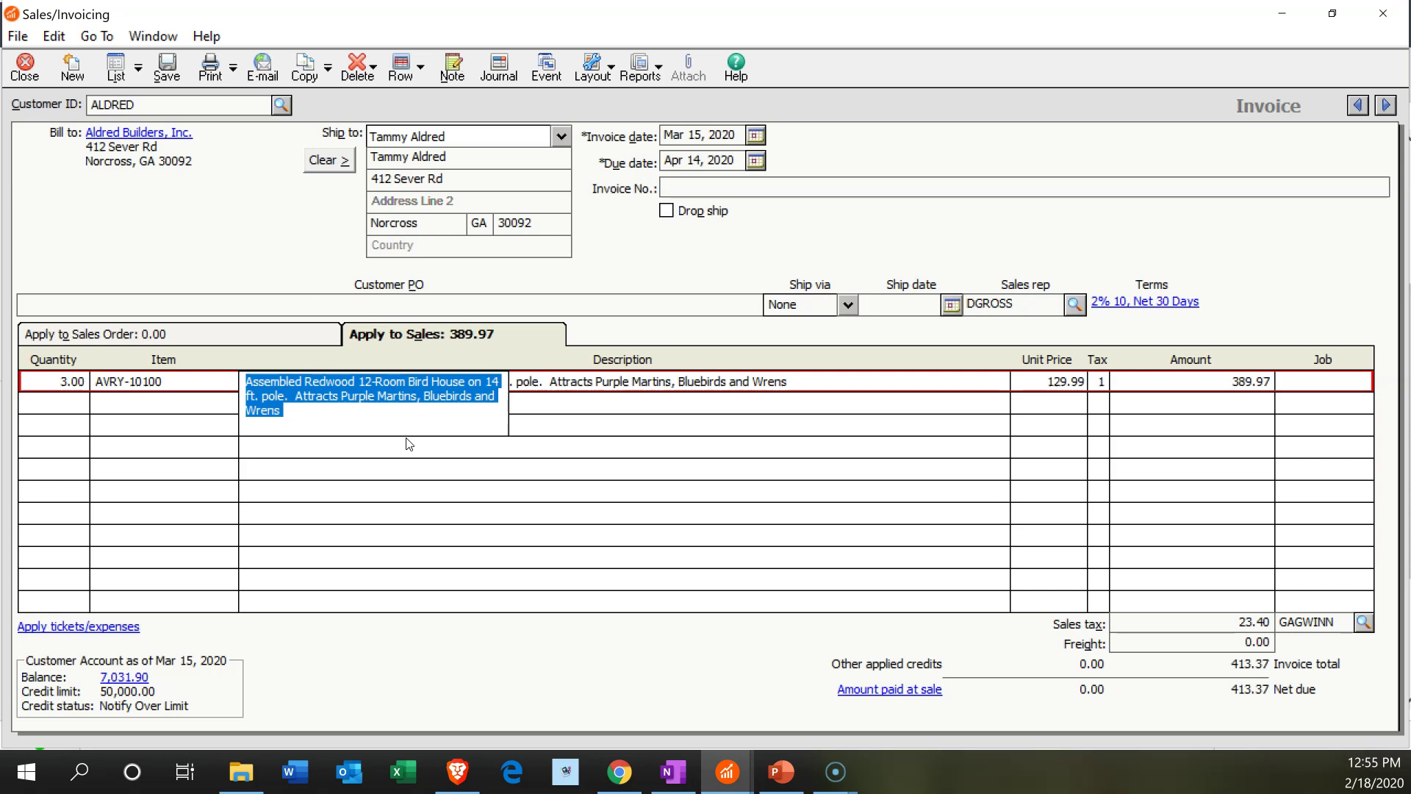
key(Tab)
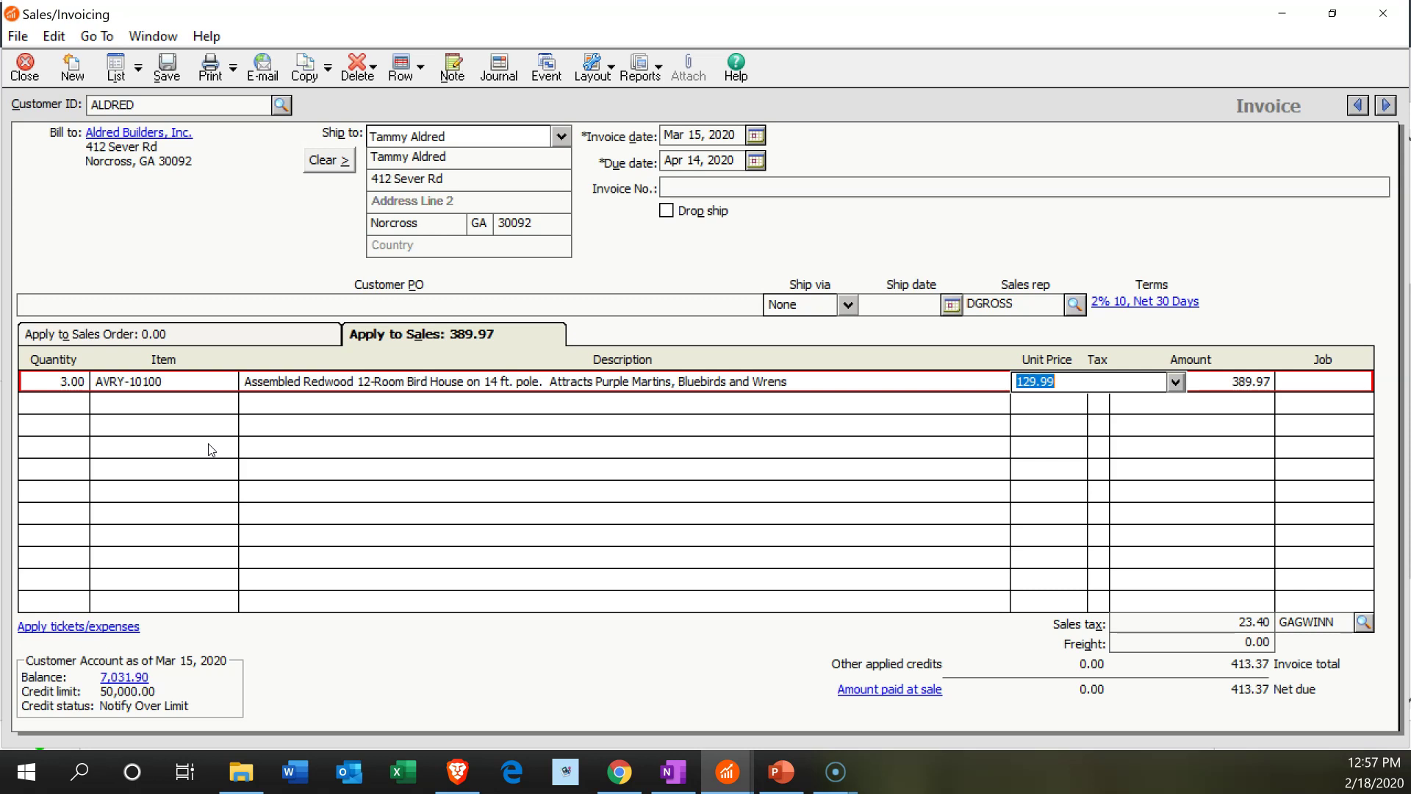
key(Tab)
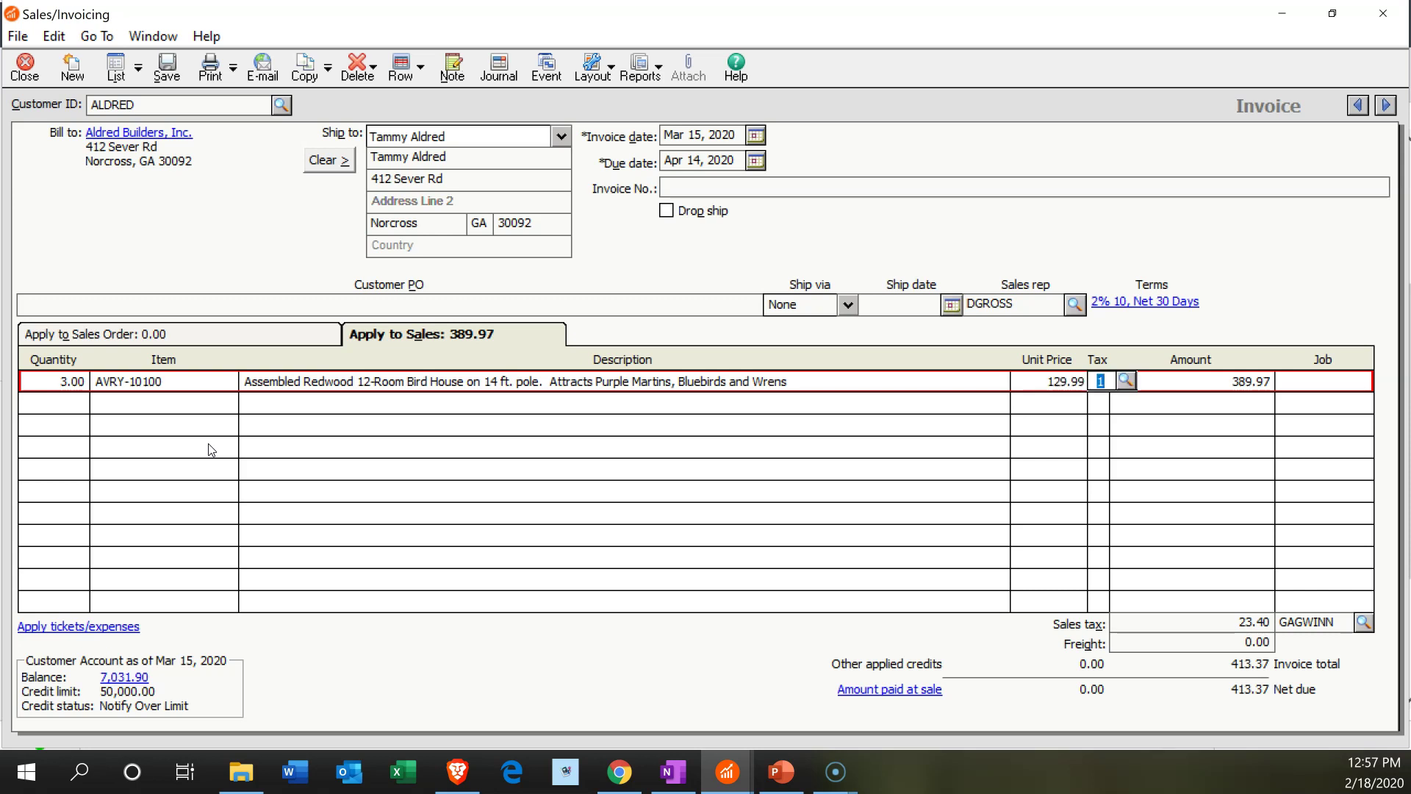
key(Tab)
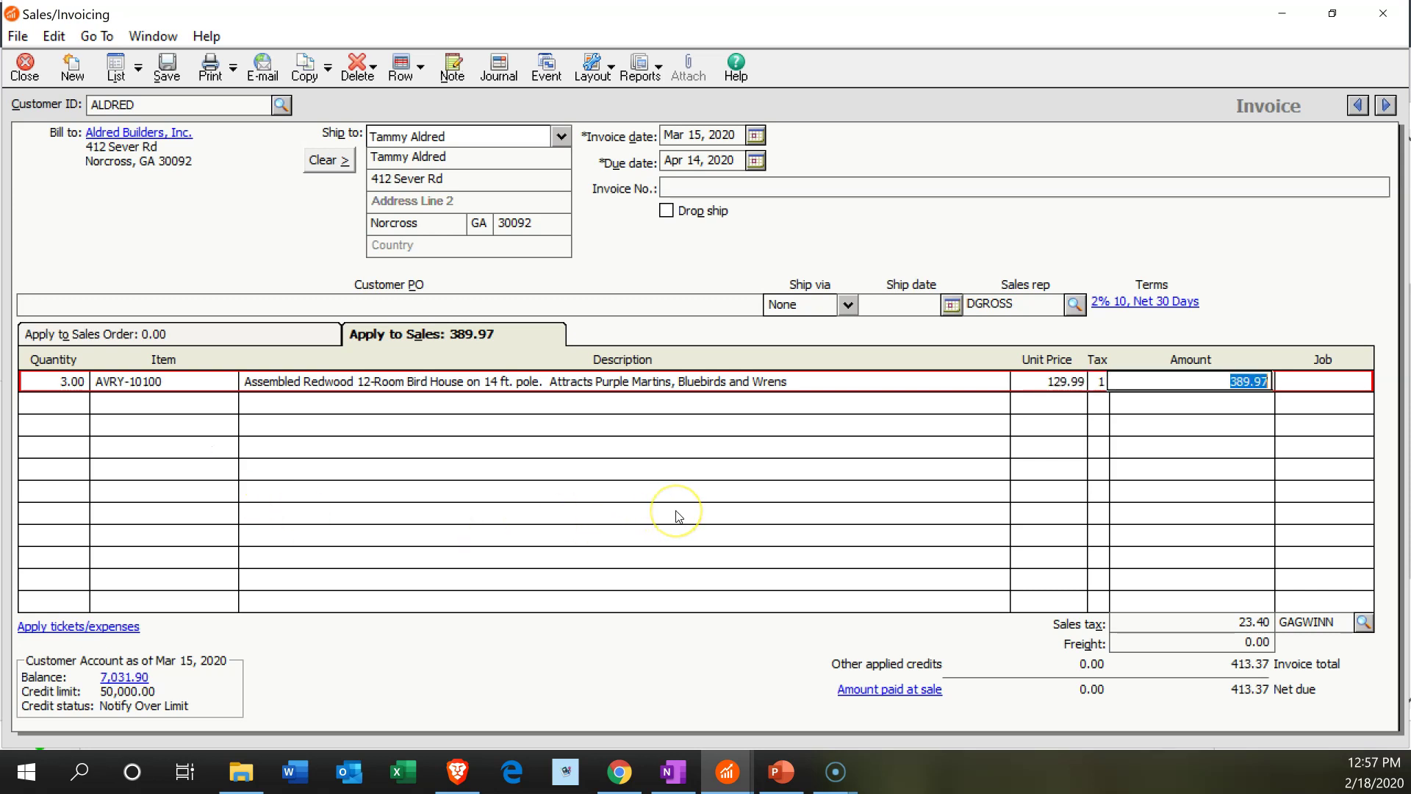
key(Tab)
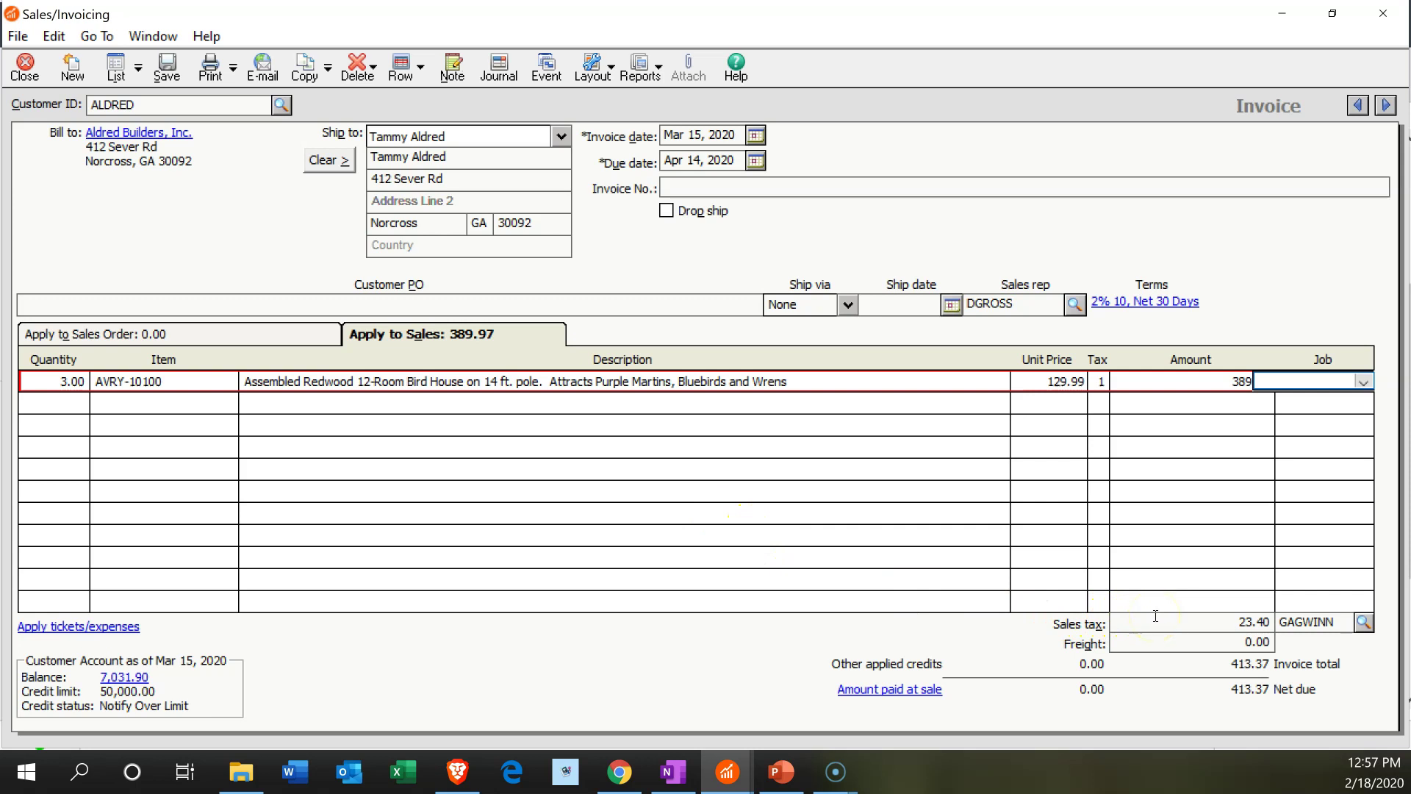
key(Tab)
key(Tab)
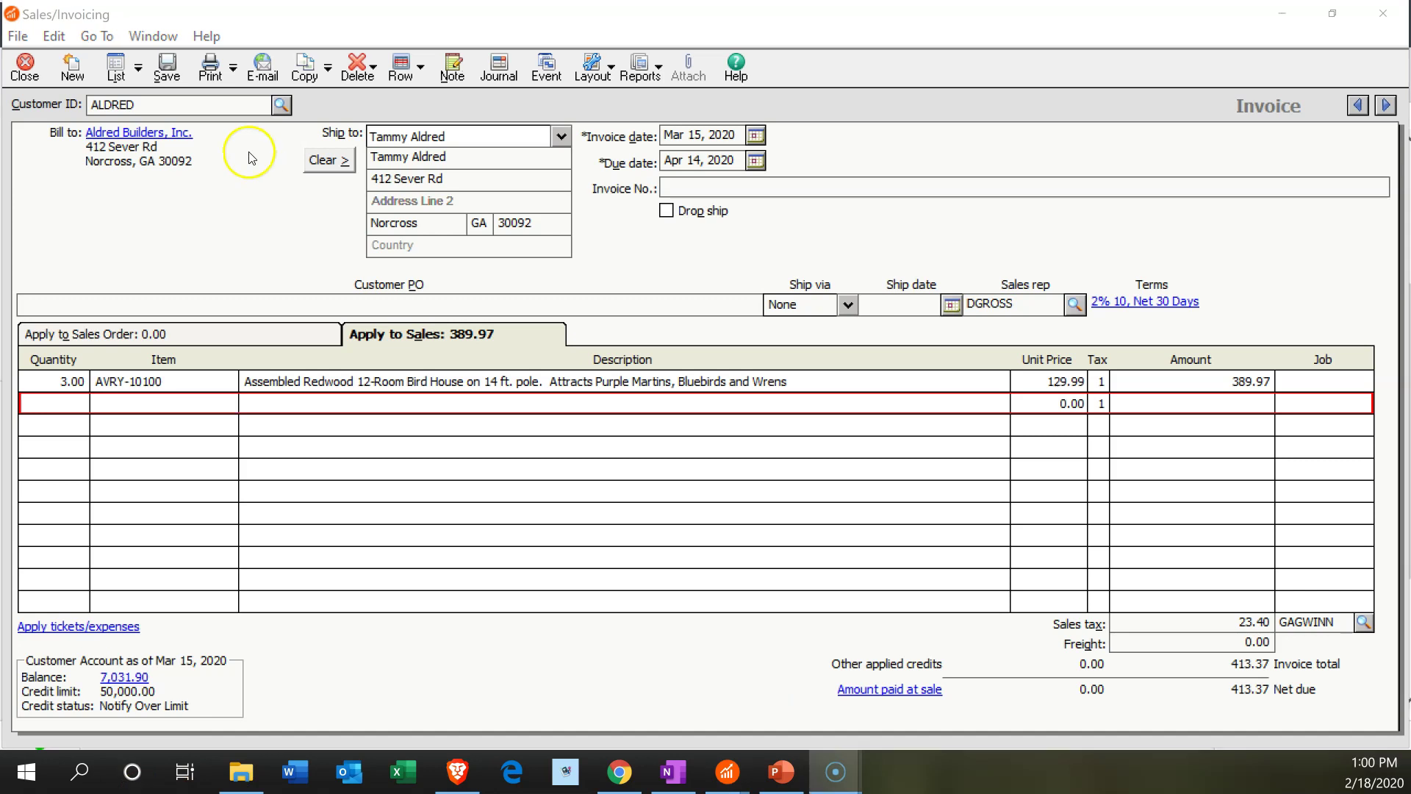
click(168, 66)
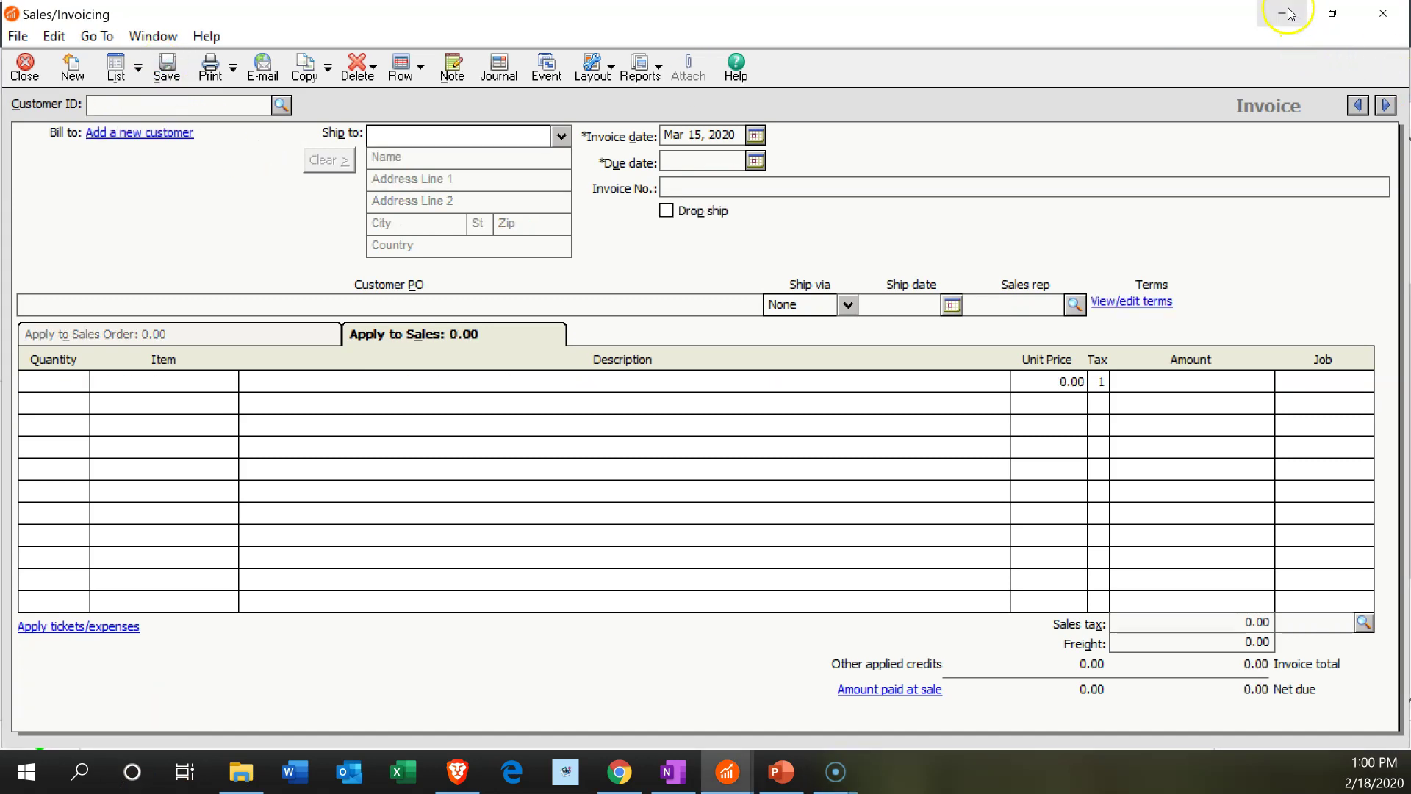
click(1381, 15)
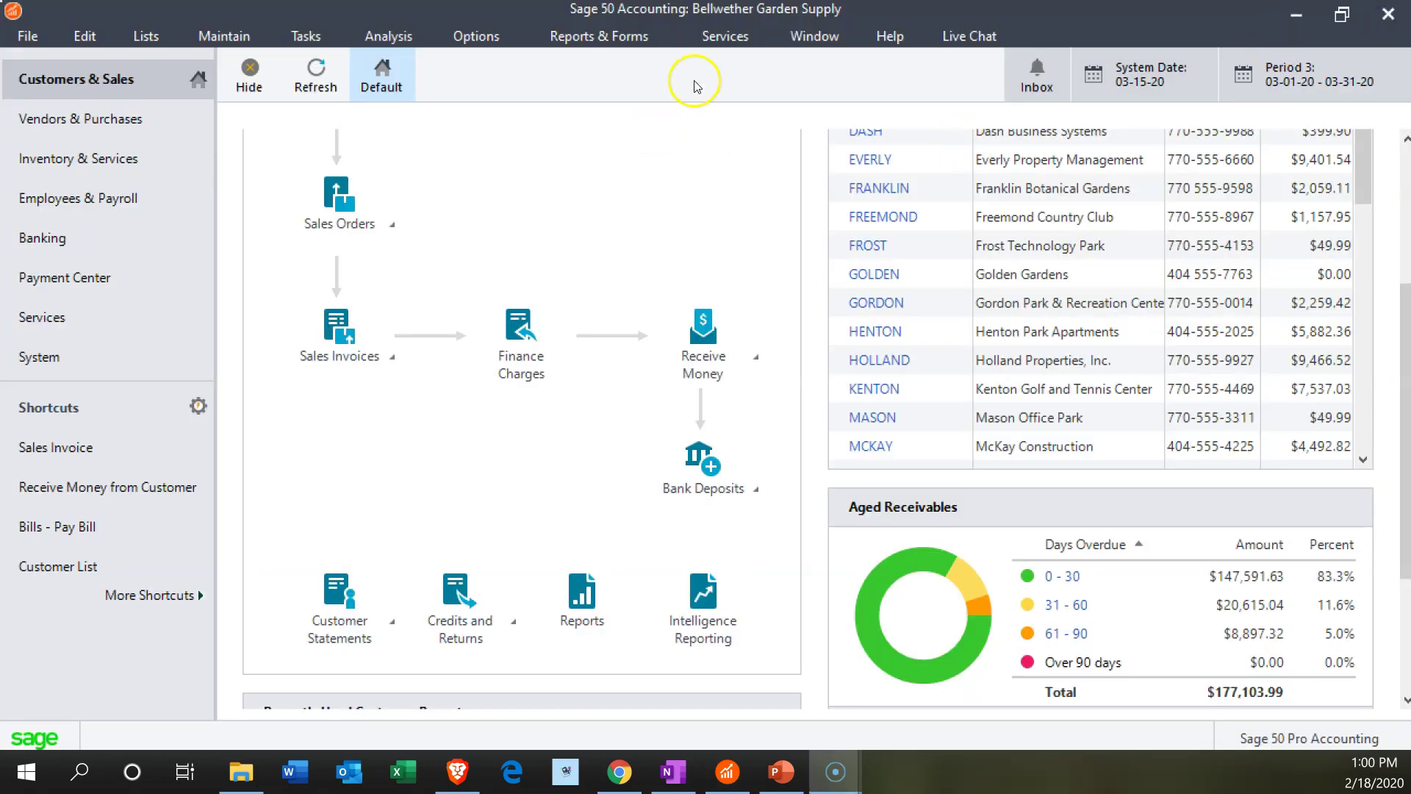
Open the options for the standard Balance Sheet among the Financial Statements reports
click(624, 40)
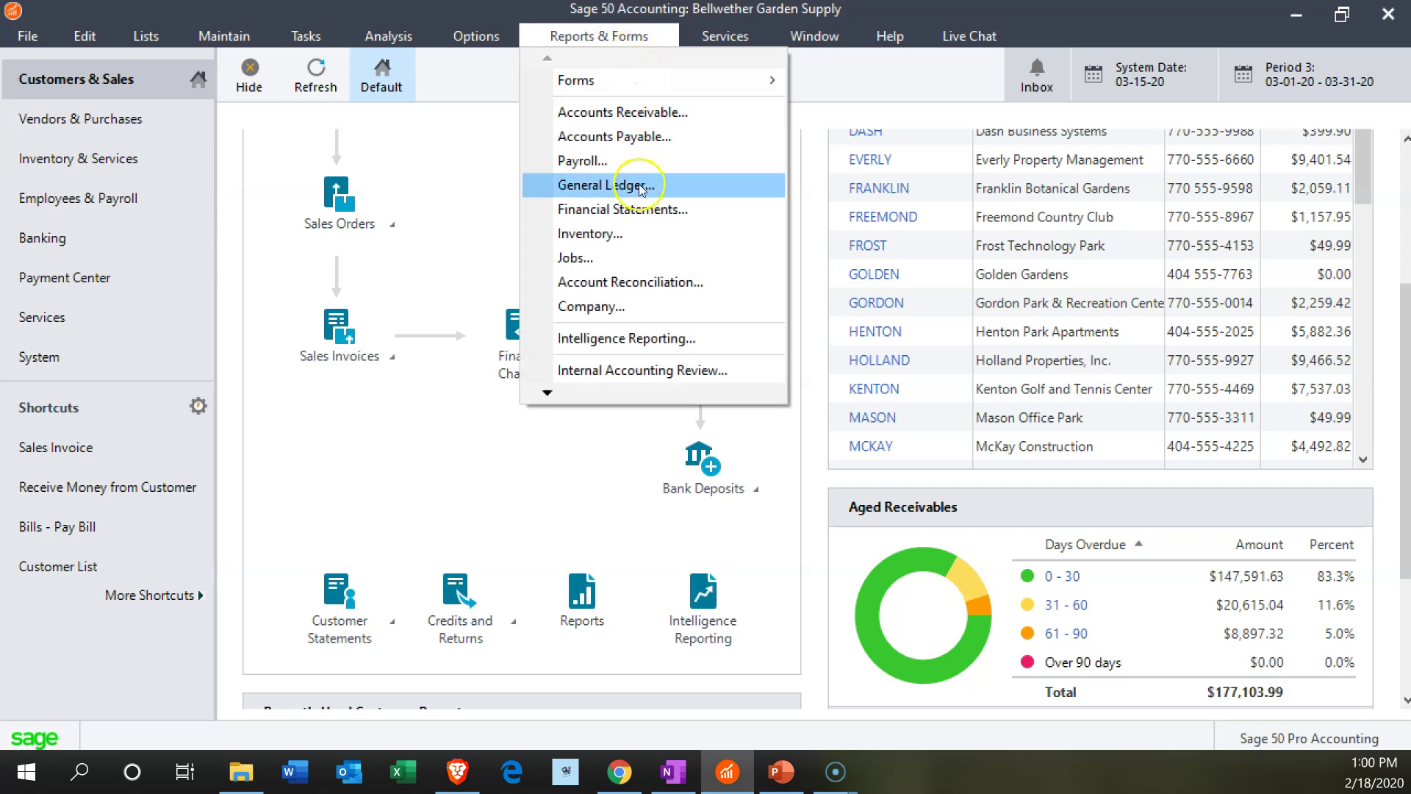
click(639, 212)
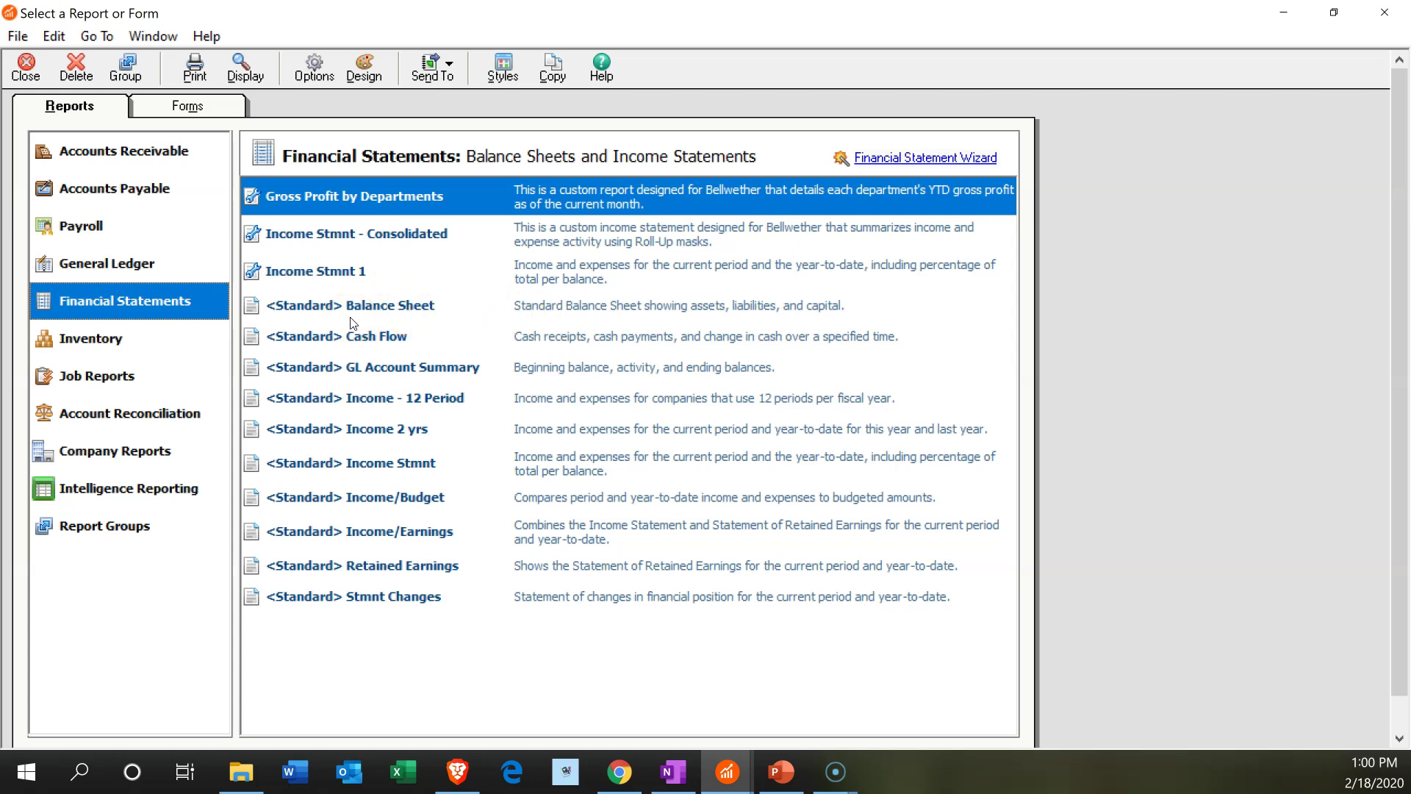
click(371, 305)
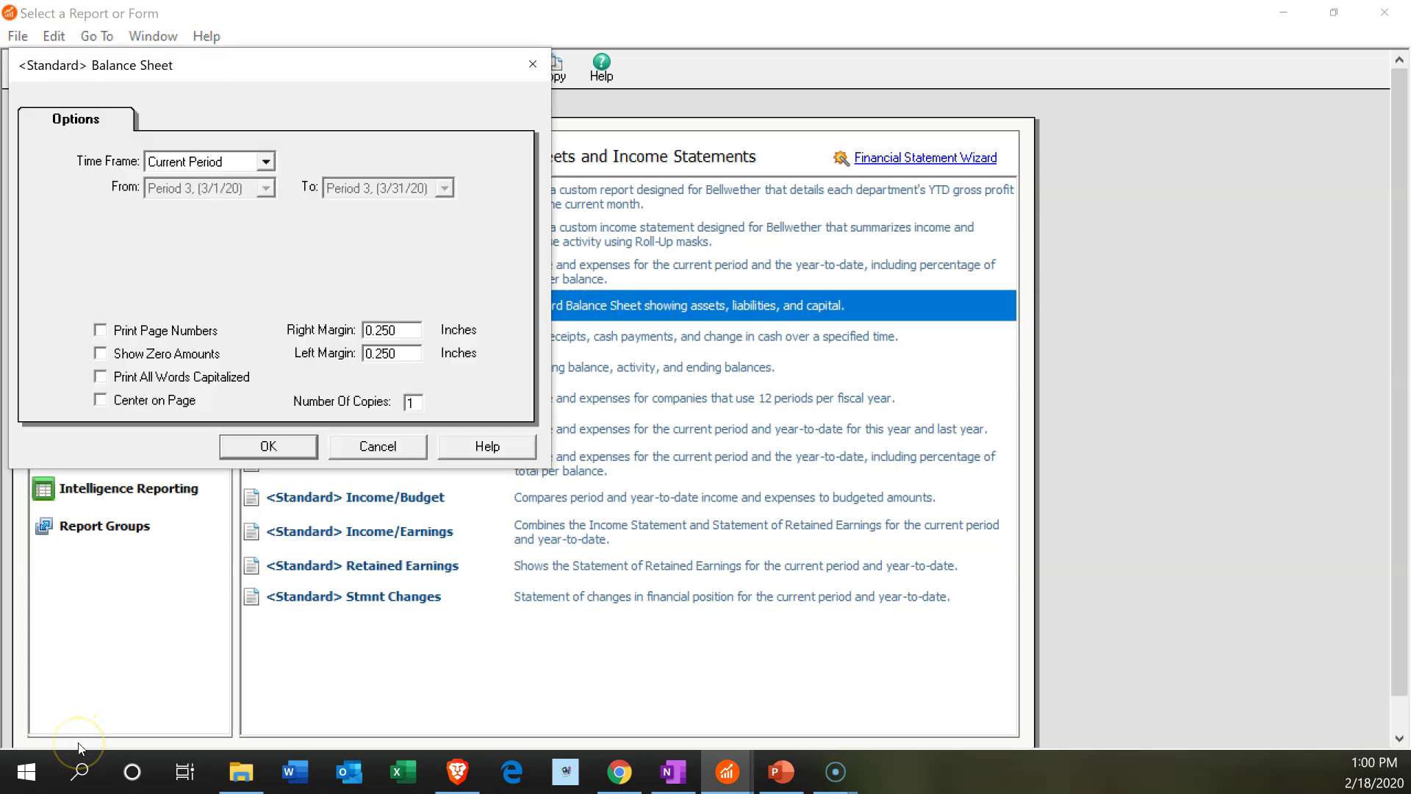
Set the Balance Sheet's time frame to a range from Period 1 (1/1/20) to Period 12 (12/31/20) and display the report
click(266, 161)
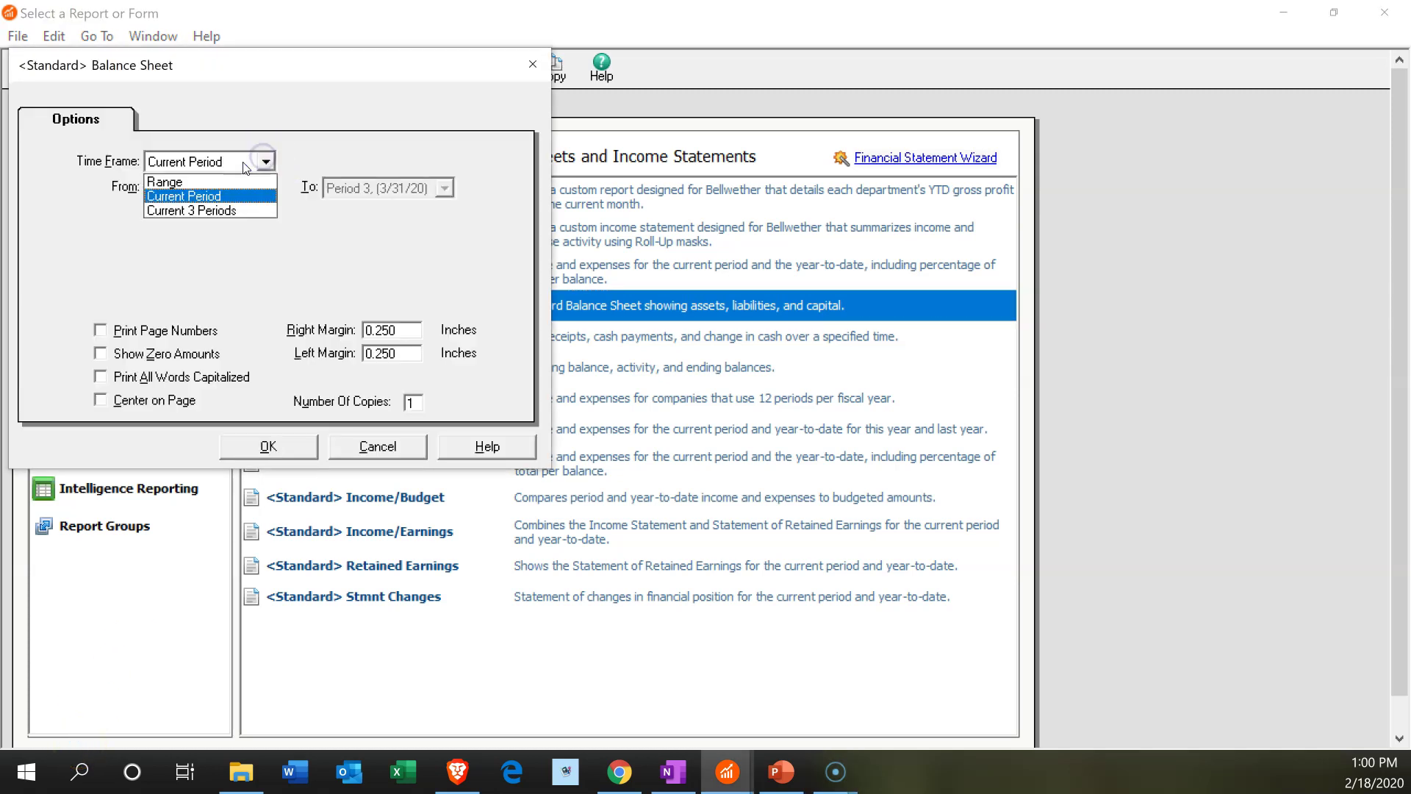
click(183, 181)
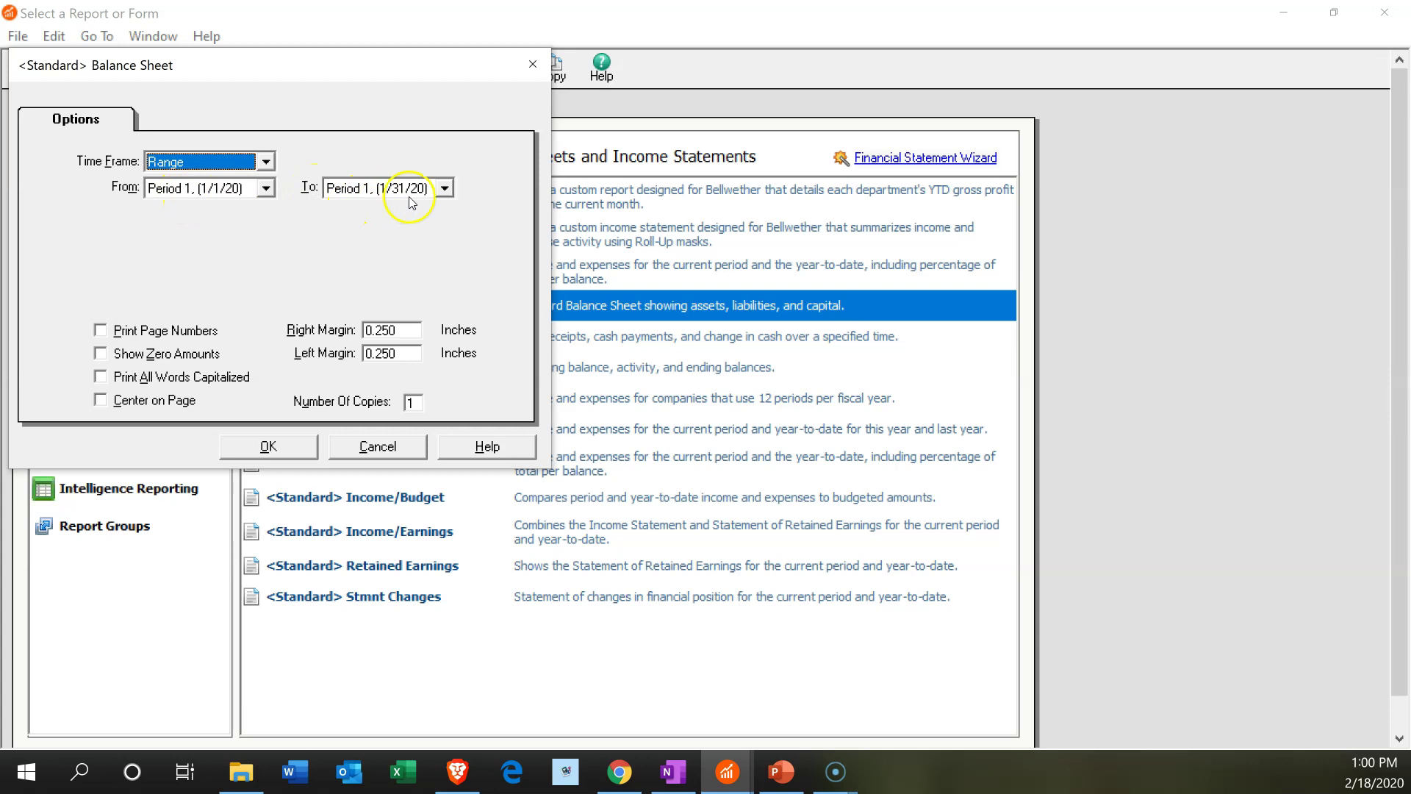
click(445, 189)
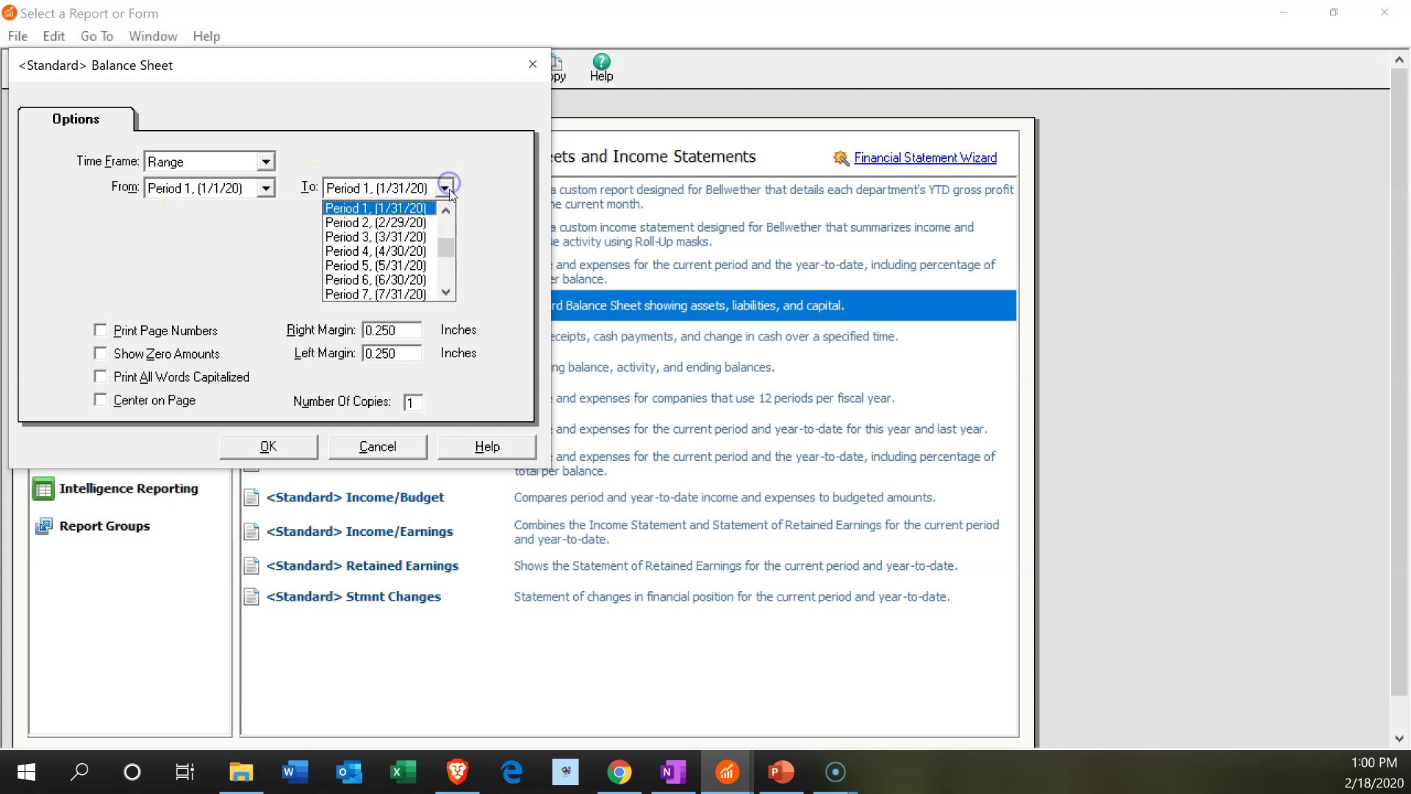
click(448, 291)
click(448, 291)
click(448, 291)
click(448, 291)
click(448, 291)
click(448, 291)
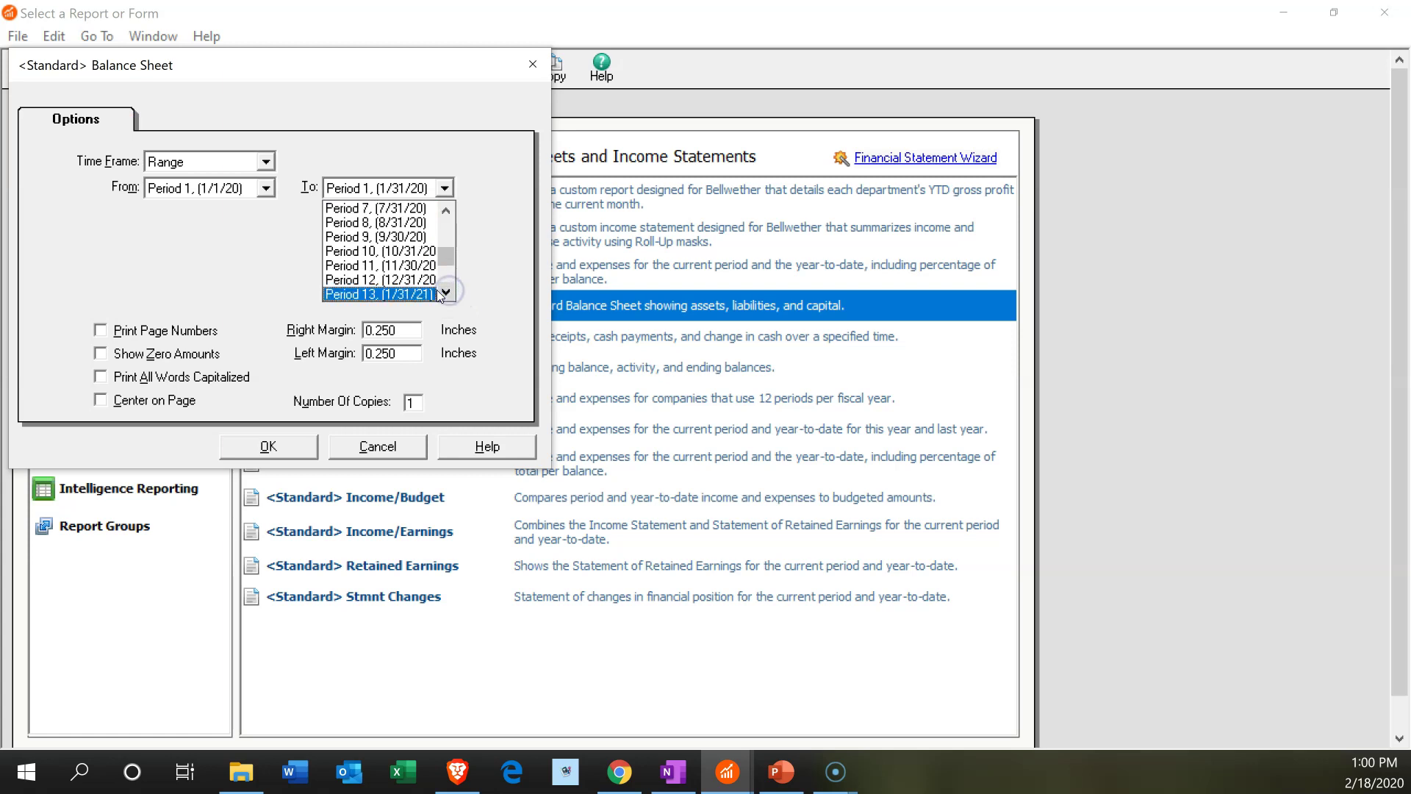
click(399, 285)
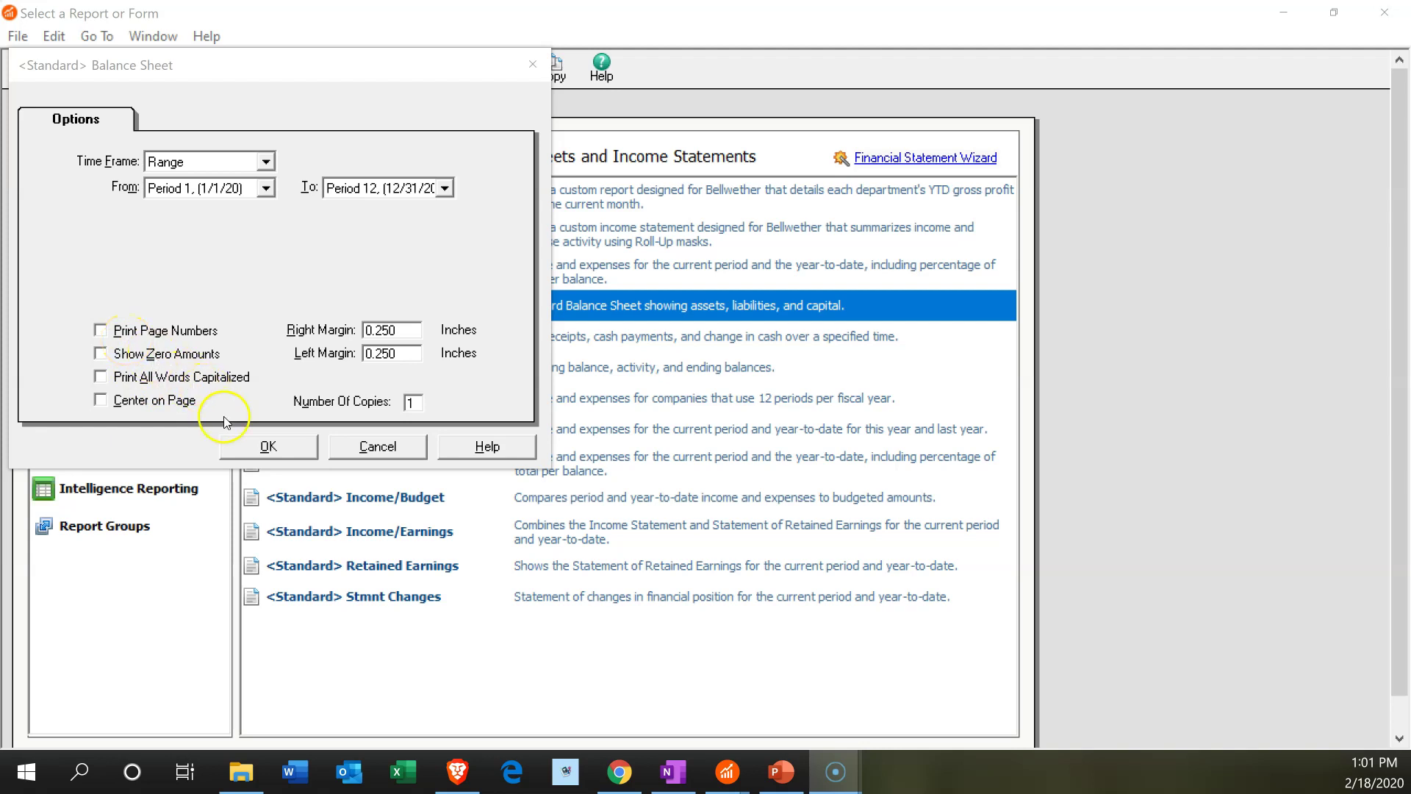
click(284, 448)
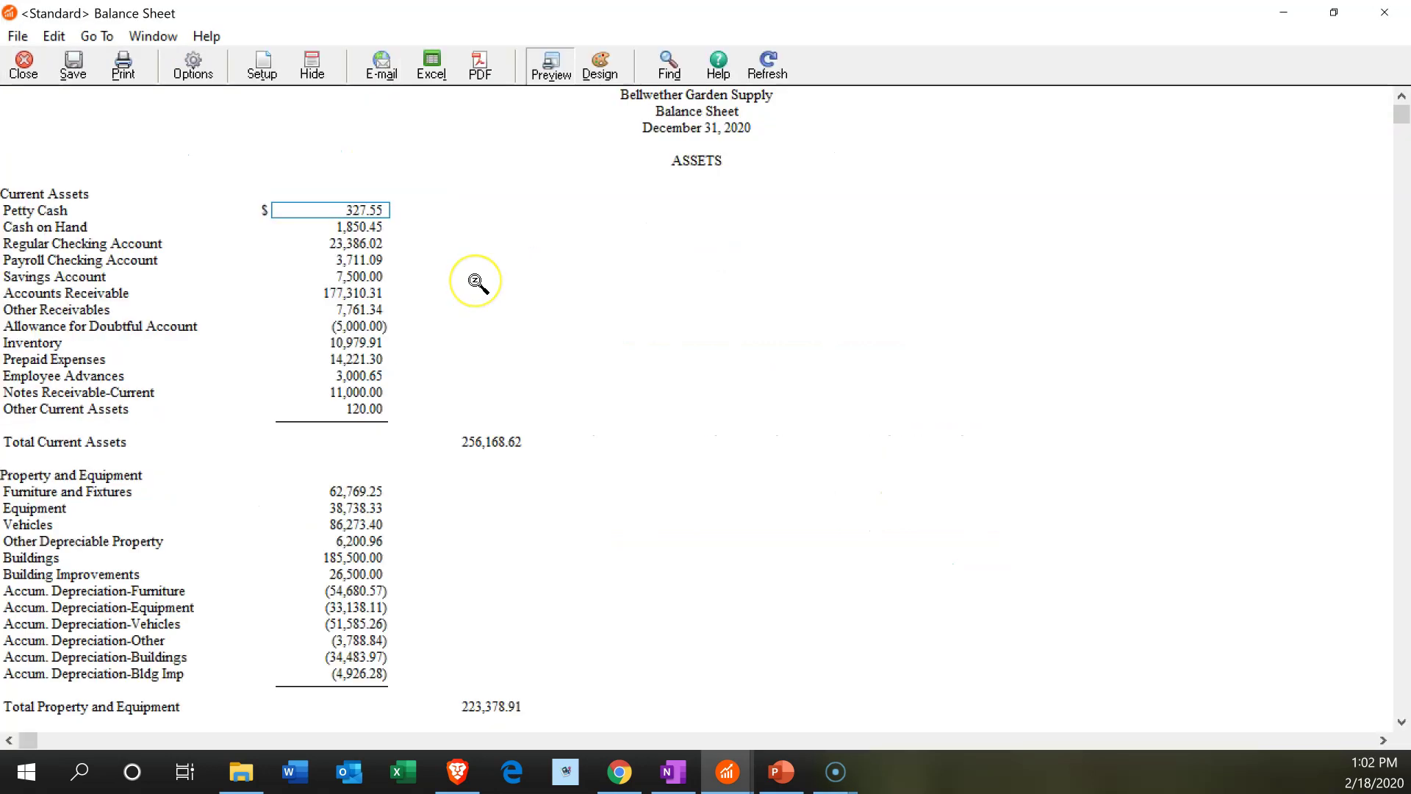
Look over the asset sections of the Balance Sheet and minimize the report window
scroll(478, 284, down, 3)
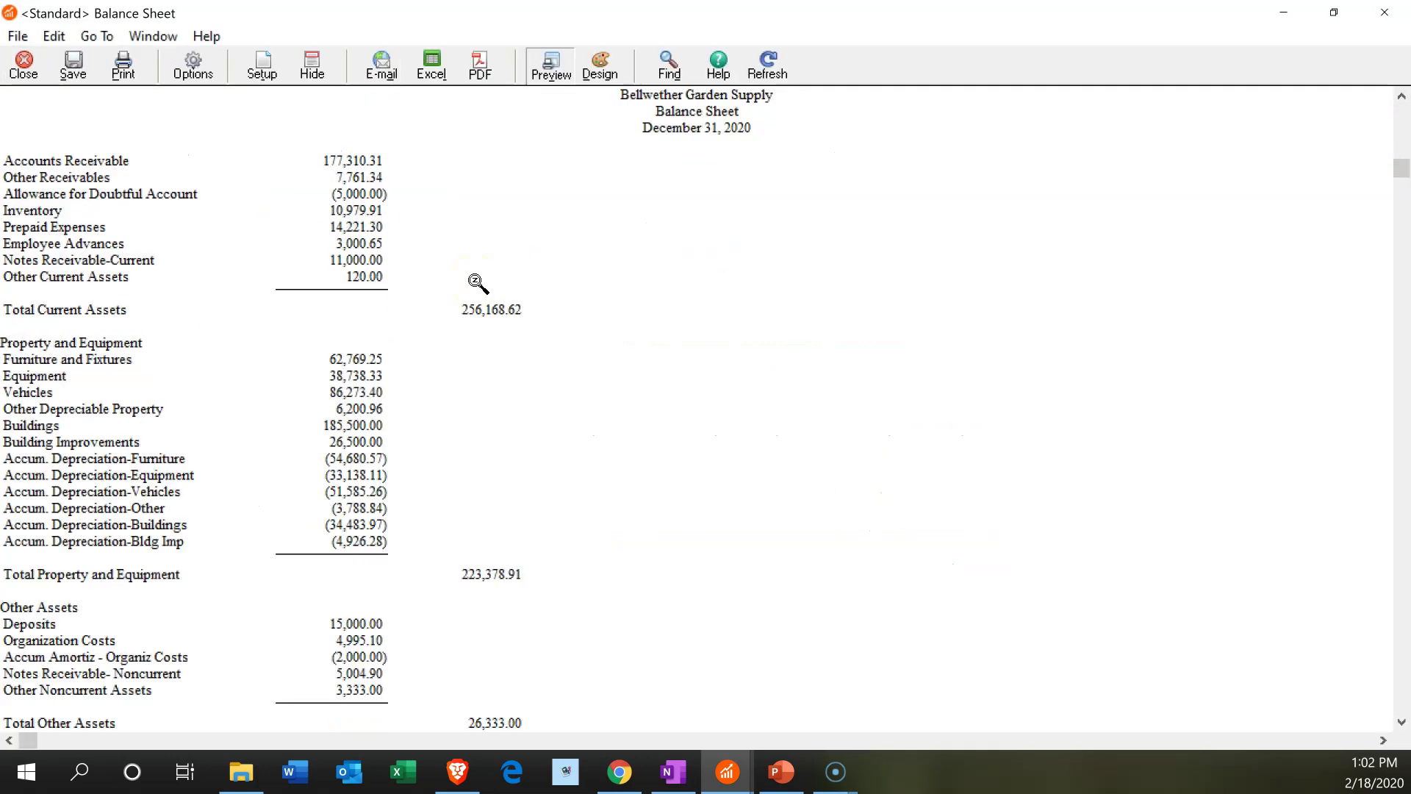
scroll(1396, 88, up, 3)
click(1282, 13)
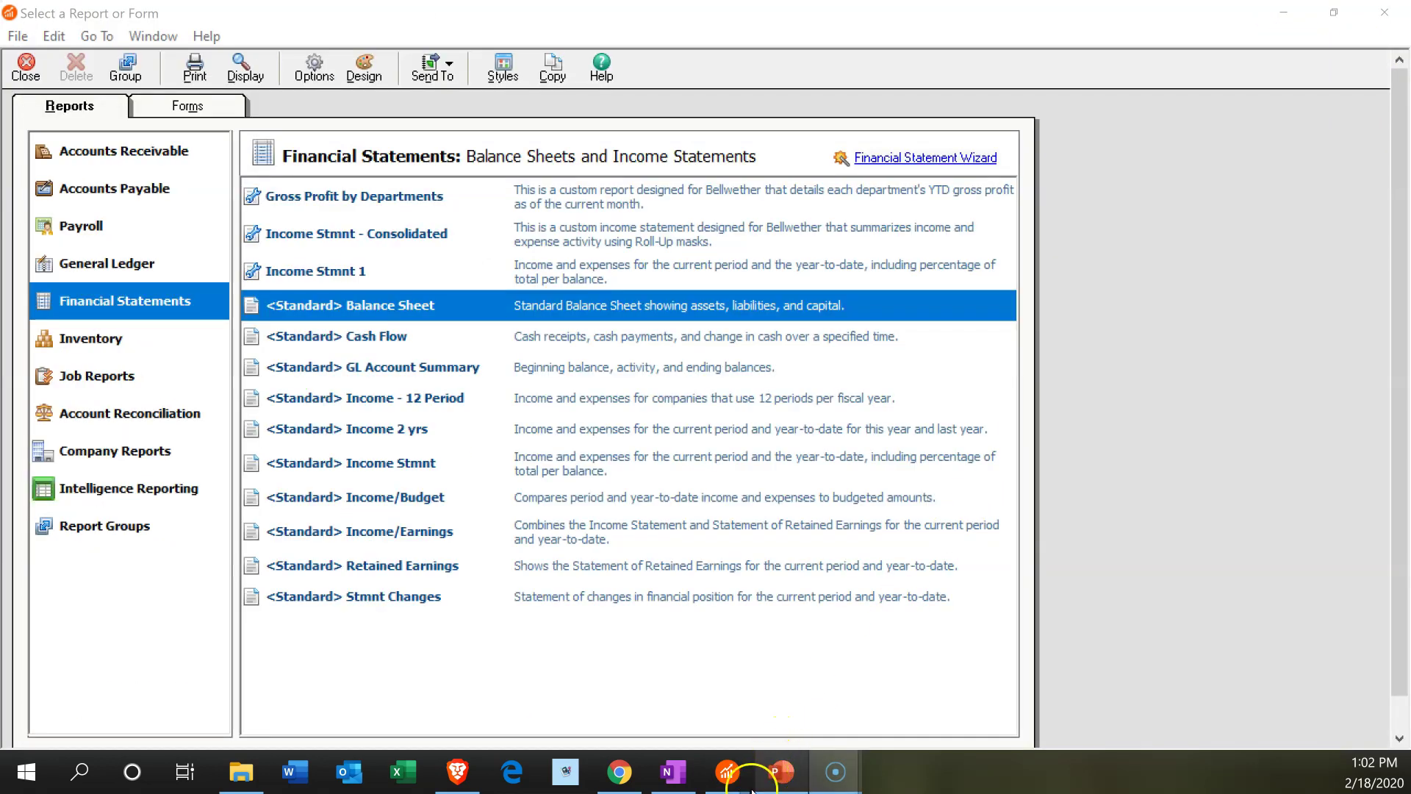
Return to the report selection window and open the options for the standard Income Stmnt report
mouse_move(735, 760)
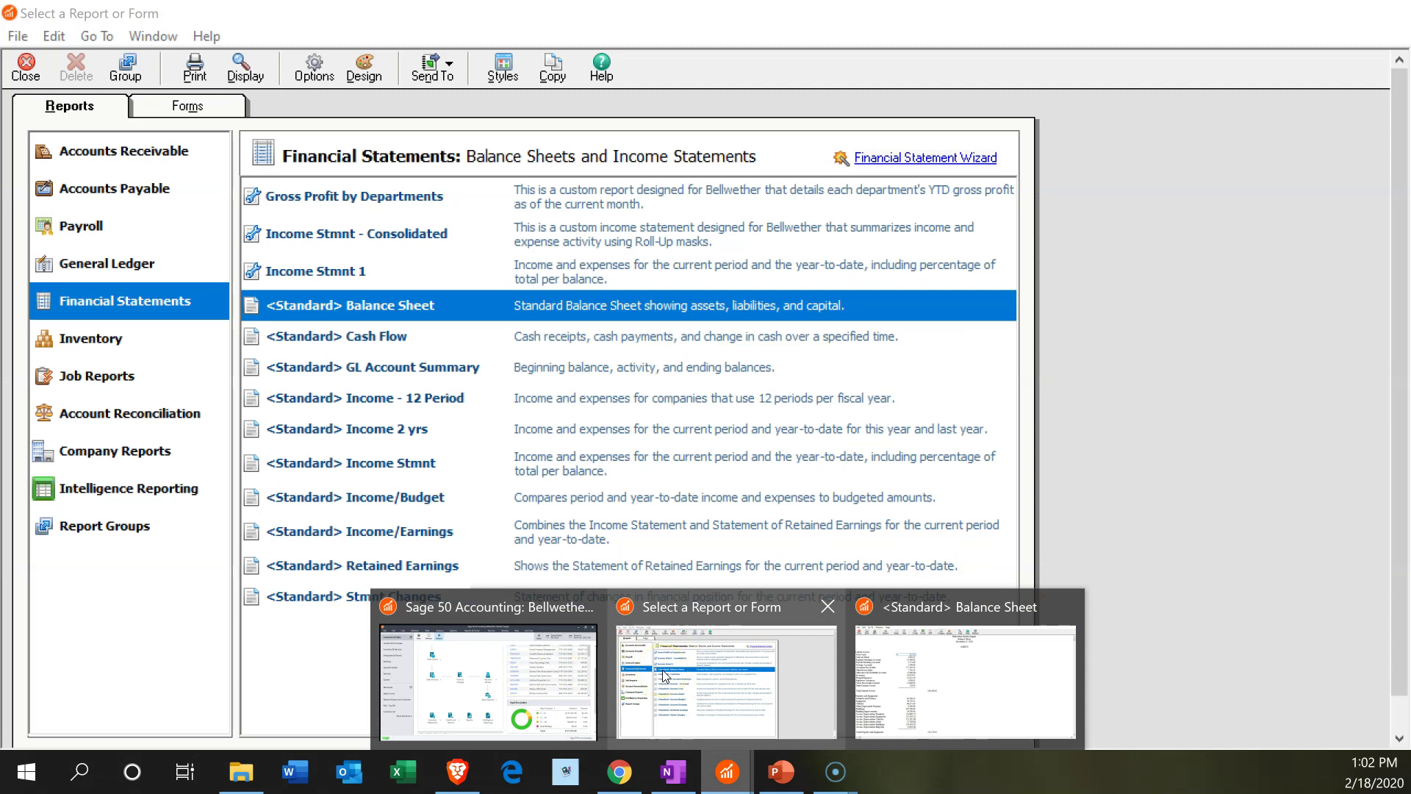
click(663, 674)
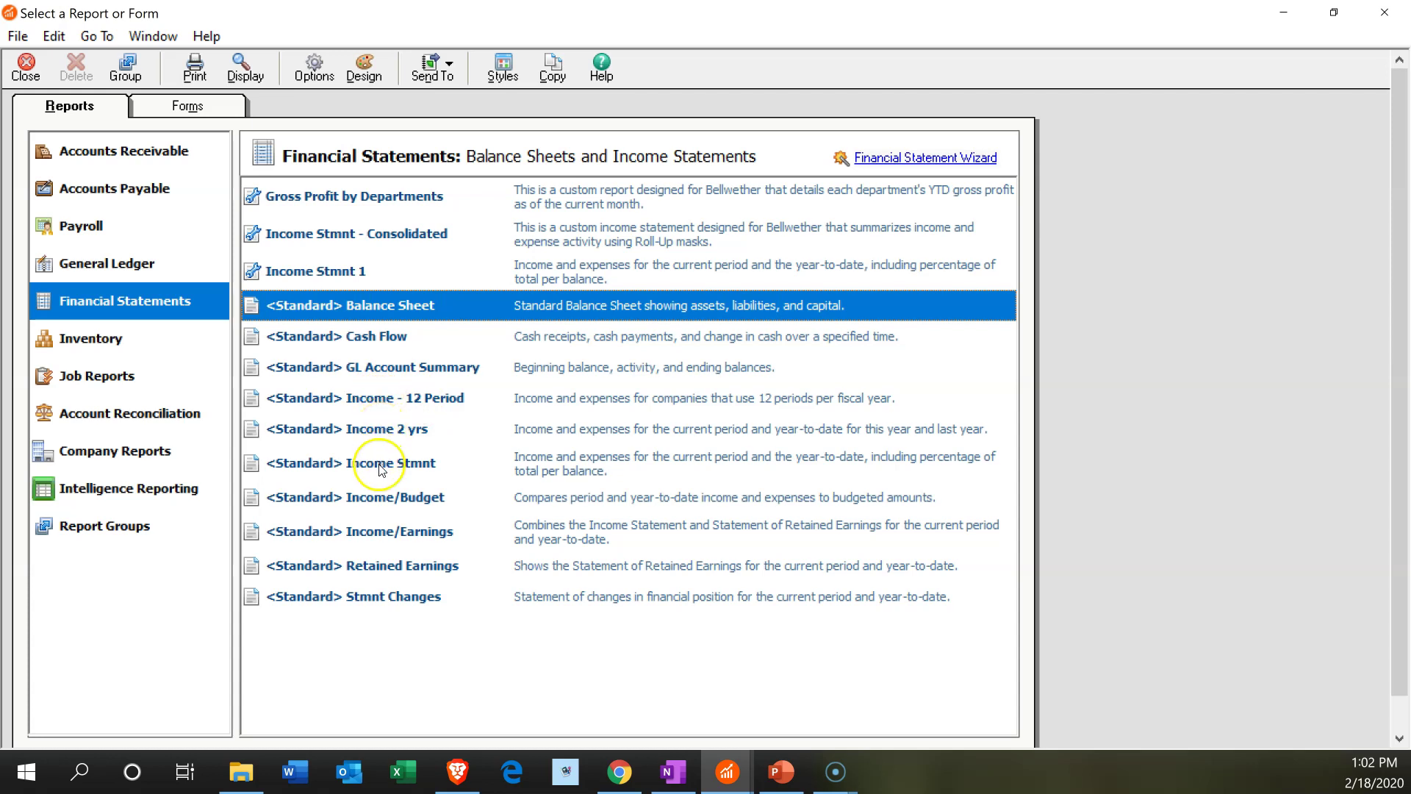
click(419, 467)
double_click(416, 464)
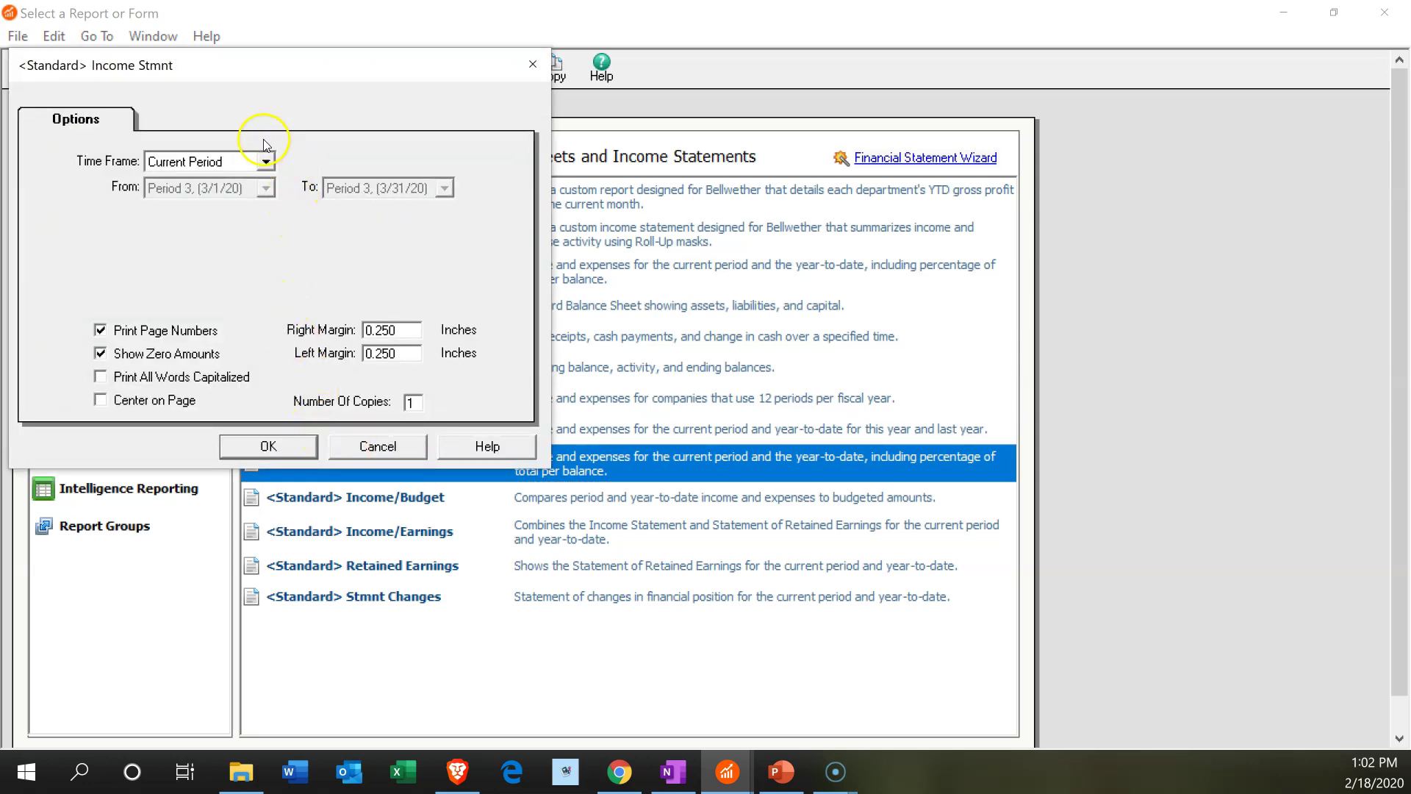
Set the income statement's time frame to Range, turn off Show Zero Amounts and display the report
click(266, 162)
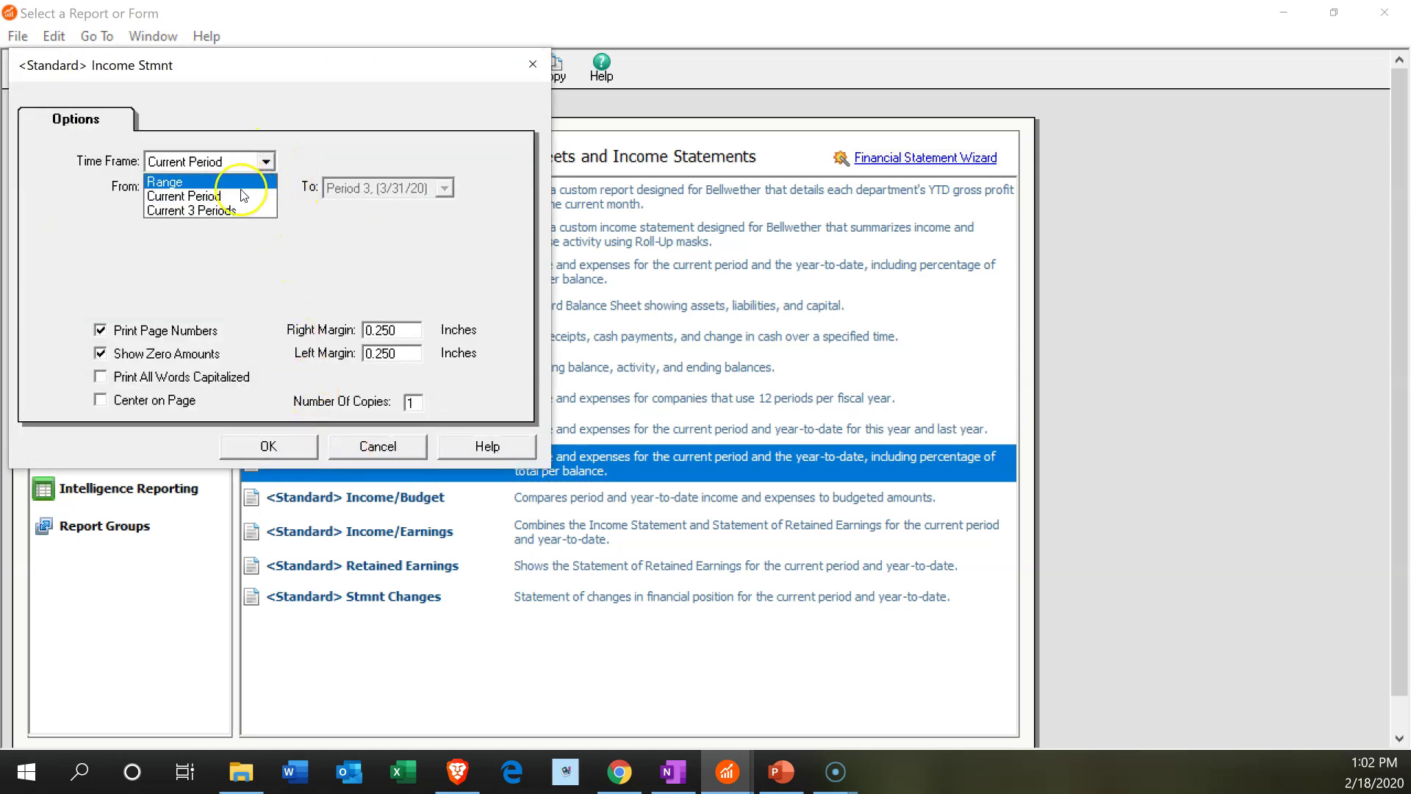
click(206, 182)
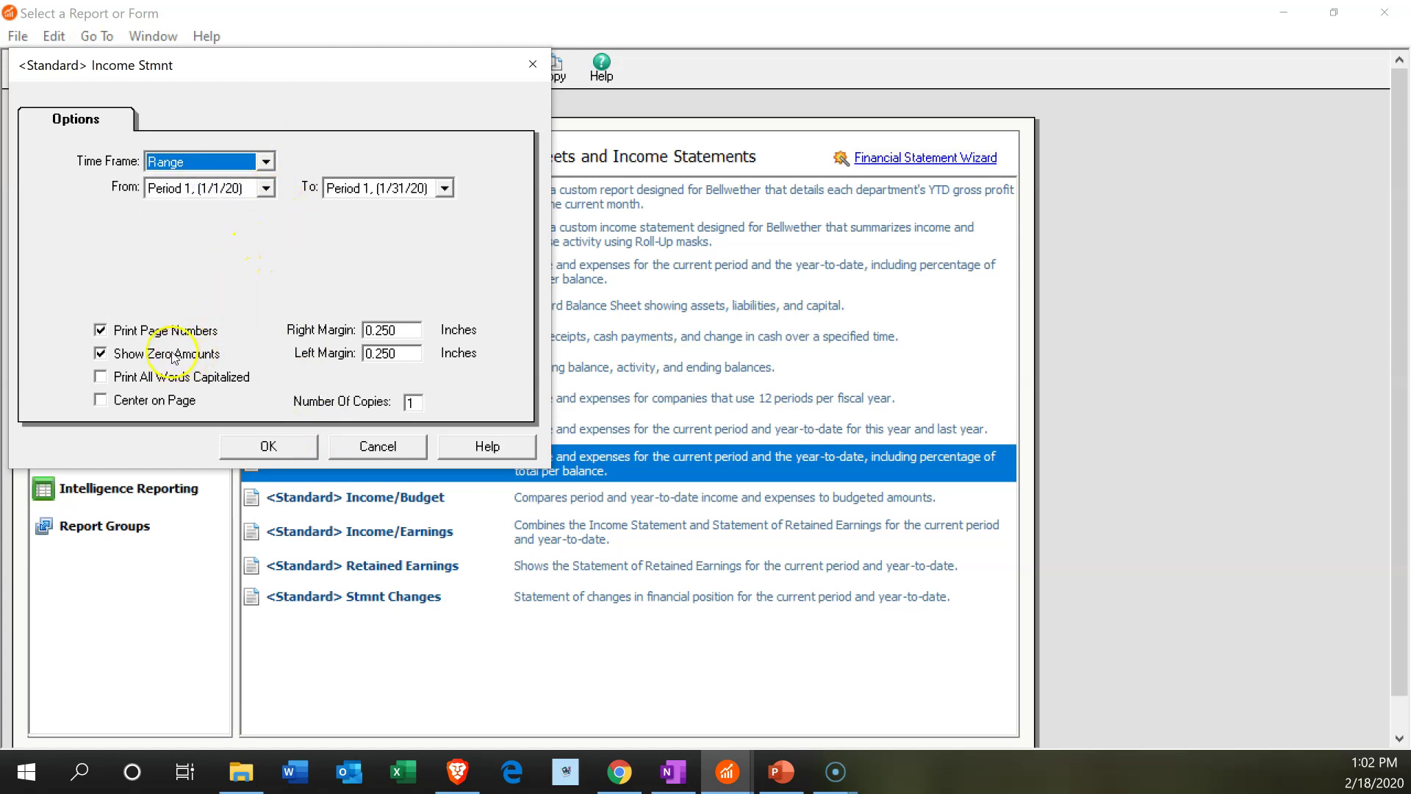
click(101, 355)
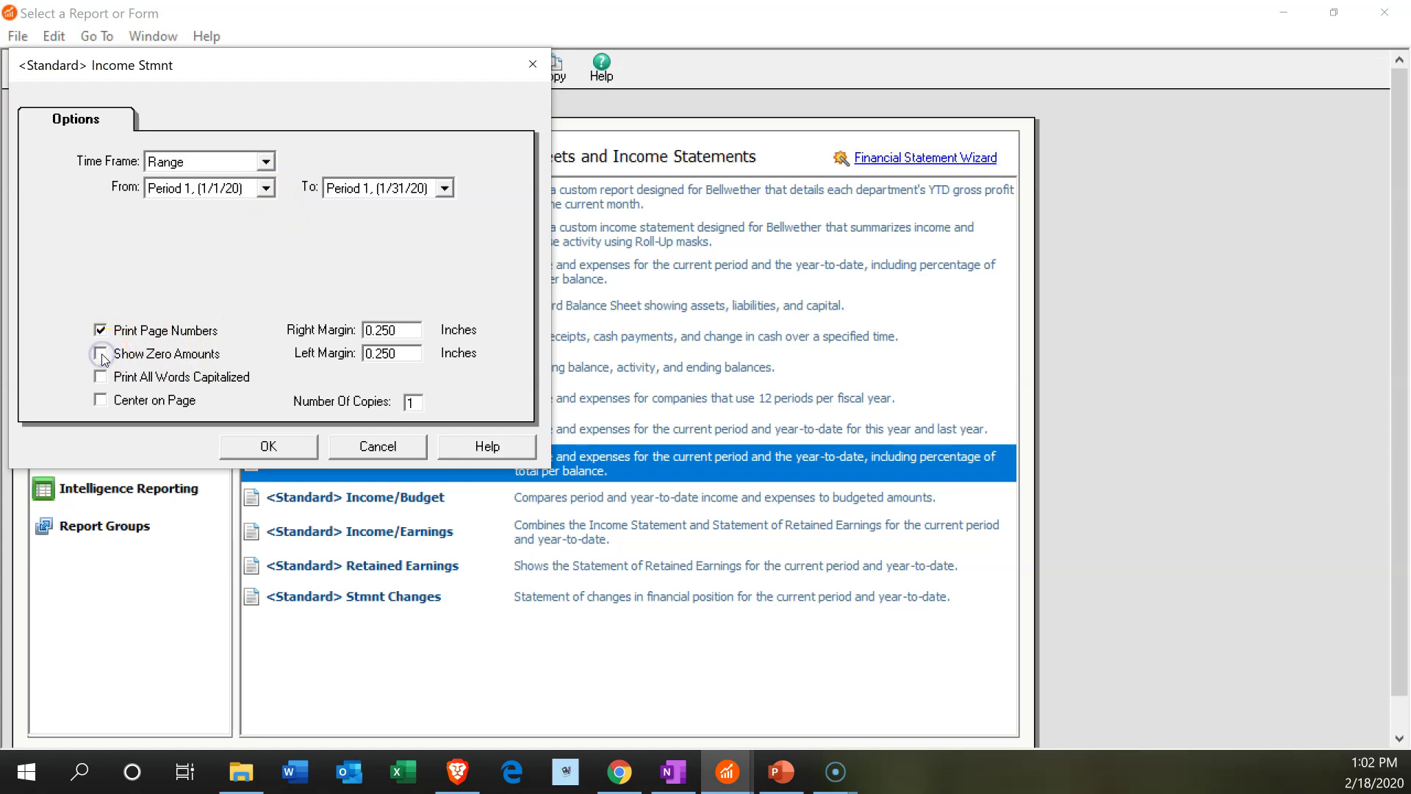
click(266, 446)
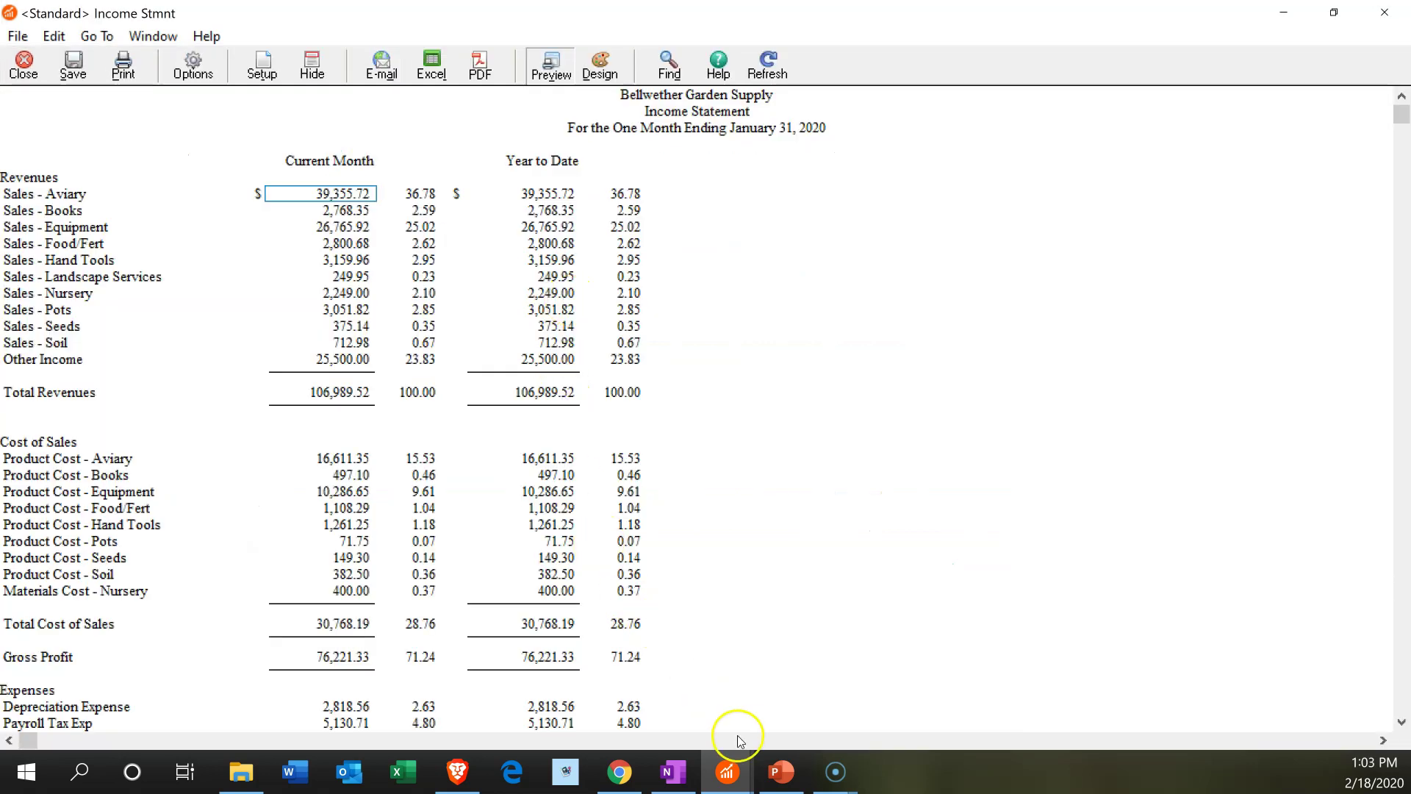
Switch to the Balance Sheet and drill down into the Accounts Receivable amount to open its General Ledger detail
click(729, 772)
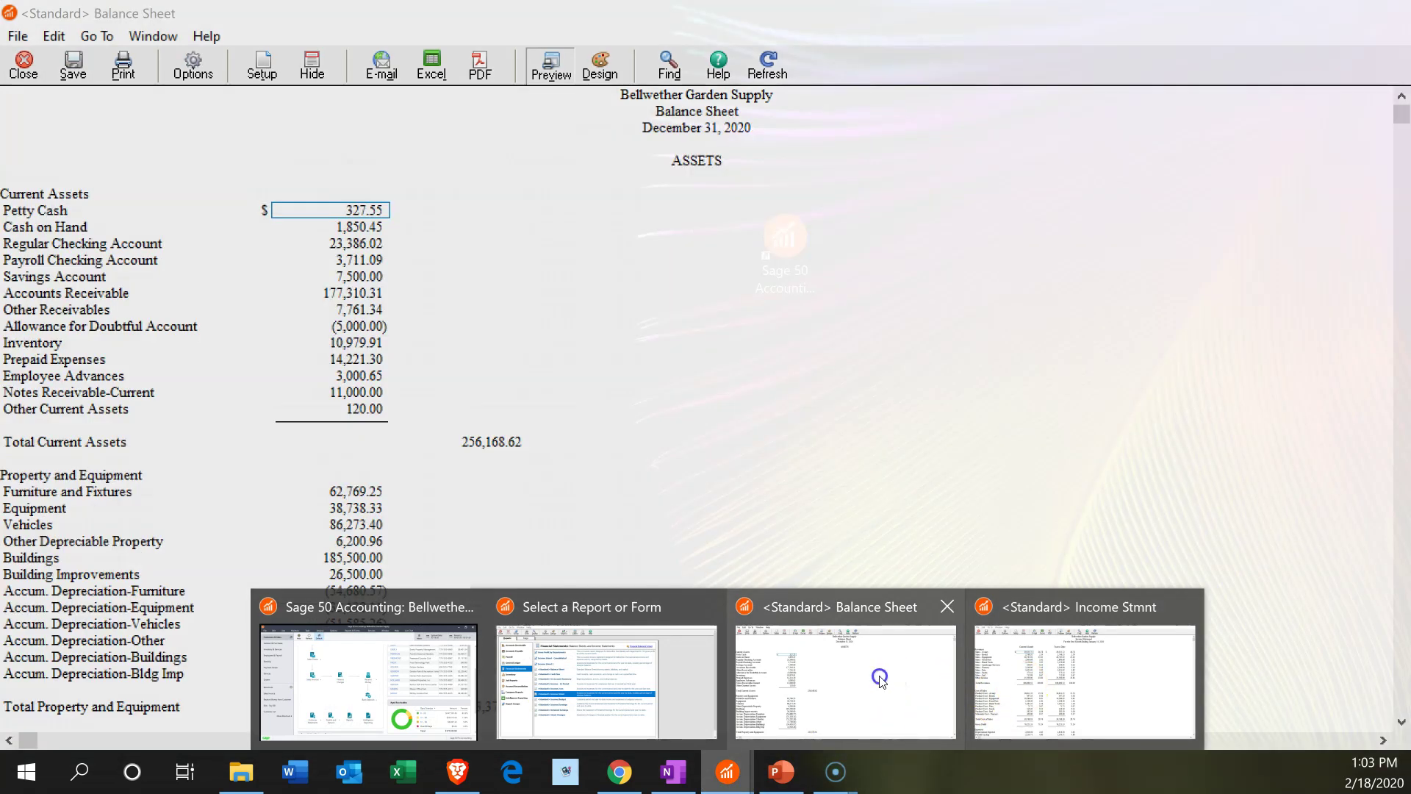
click(880, 680)
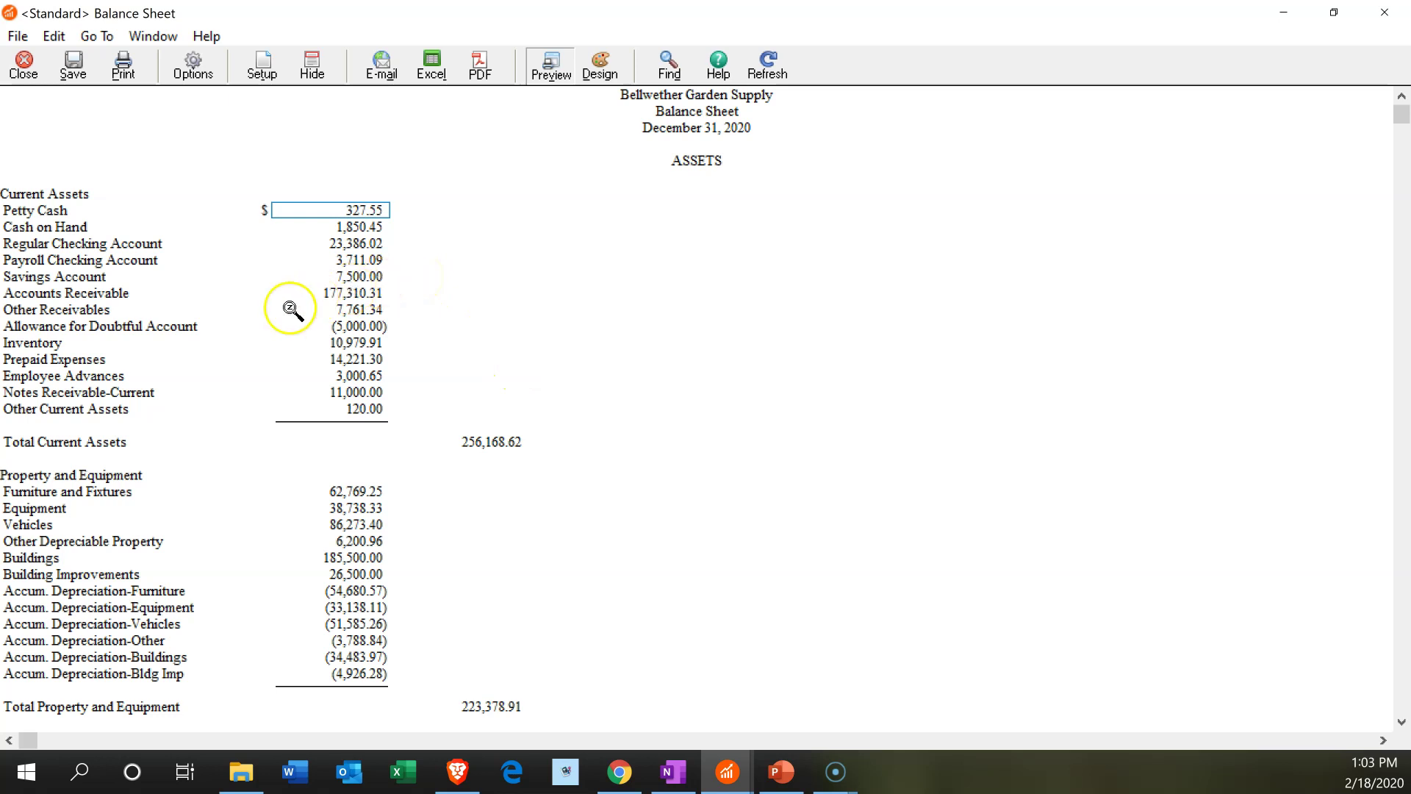
click(343, 292)
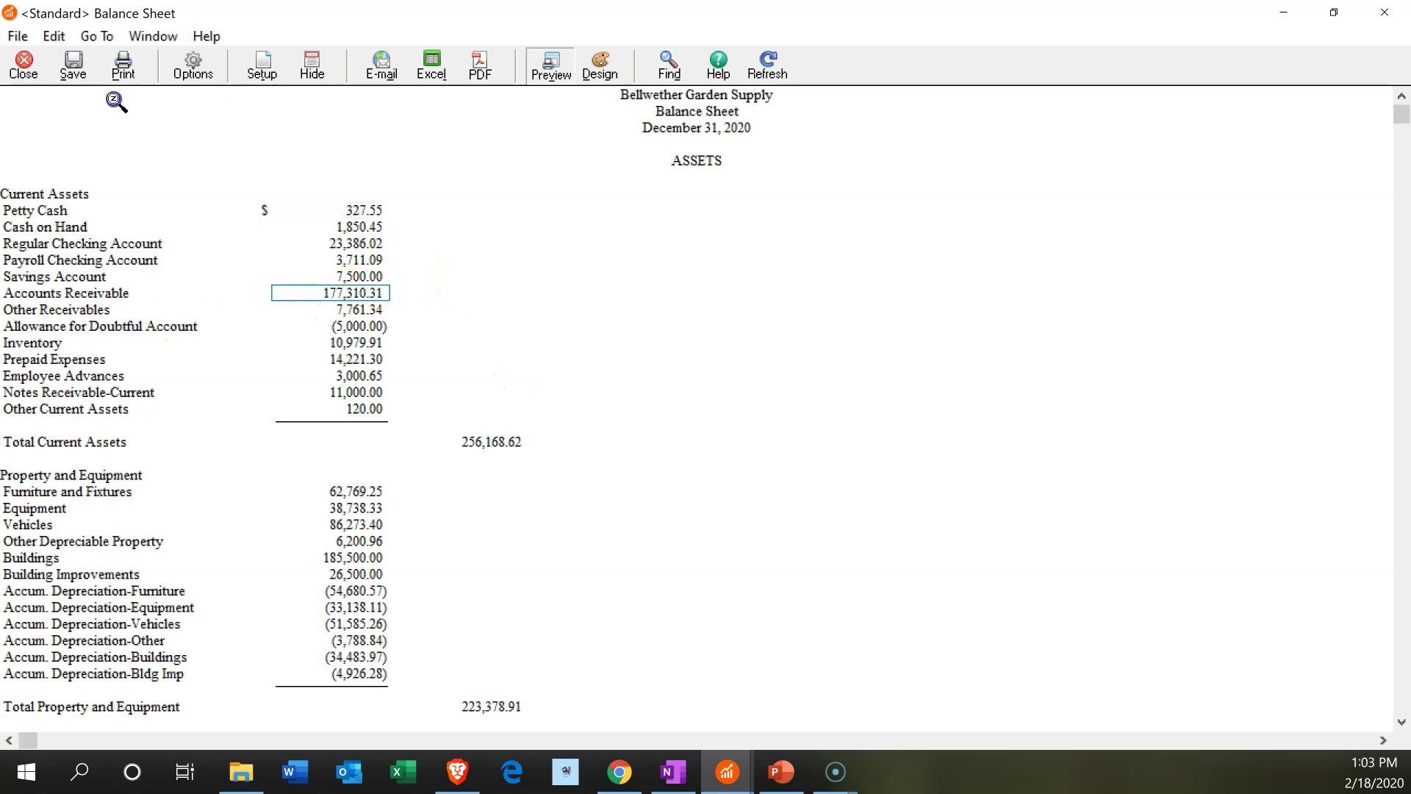
double_click(356, 293)
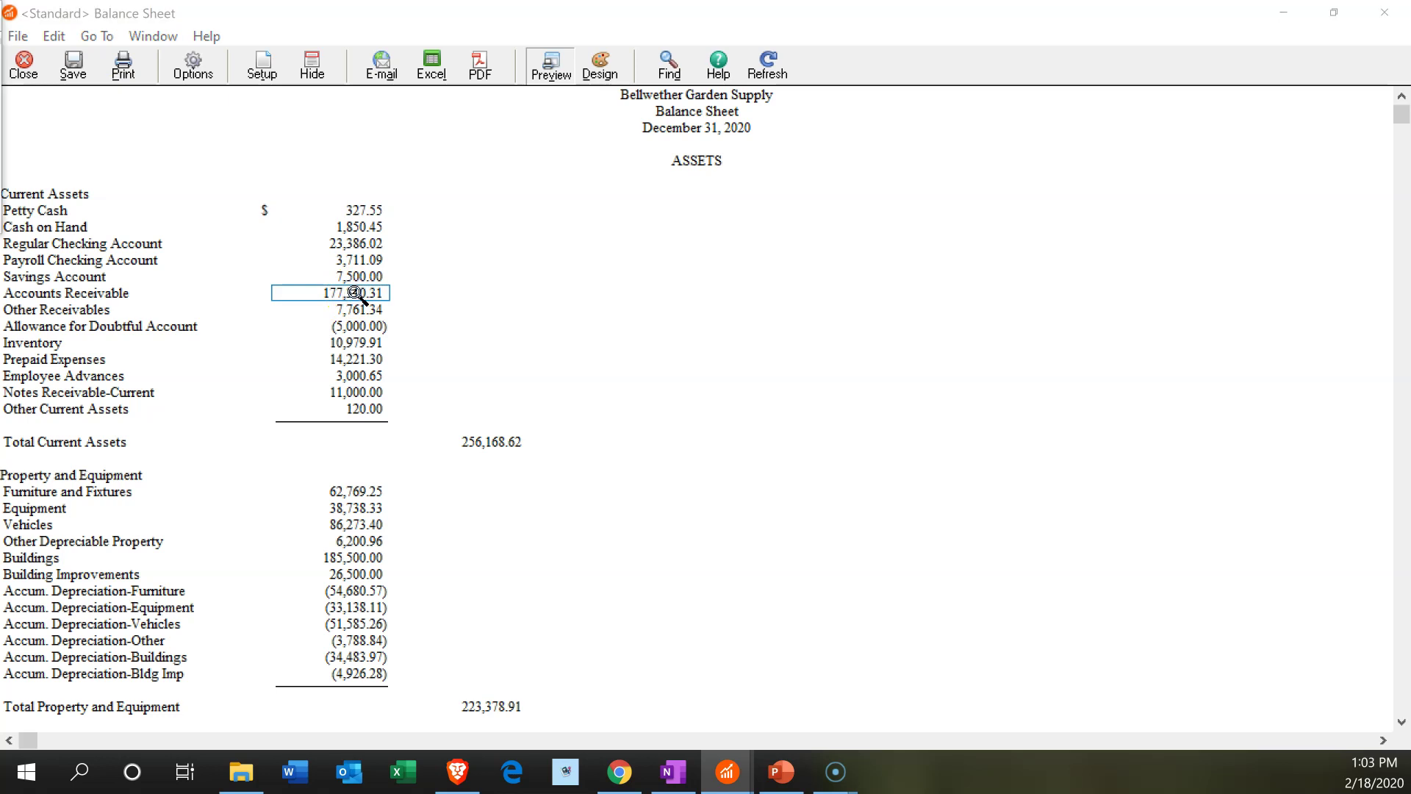
Set the Accounts Receivable General Ledger report to start from Period 1 (1/1/20) and run it
click(195, 67)
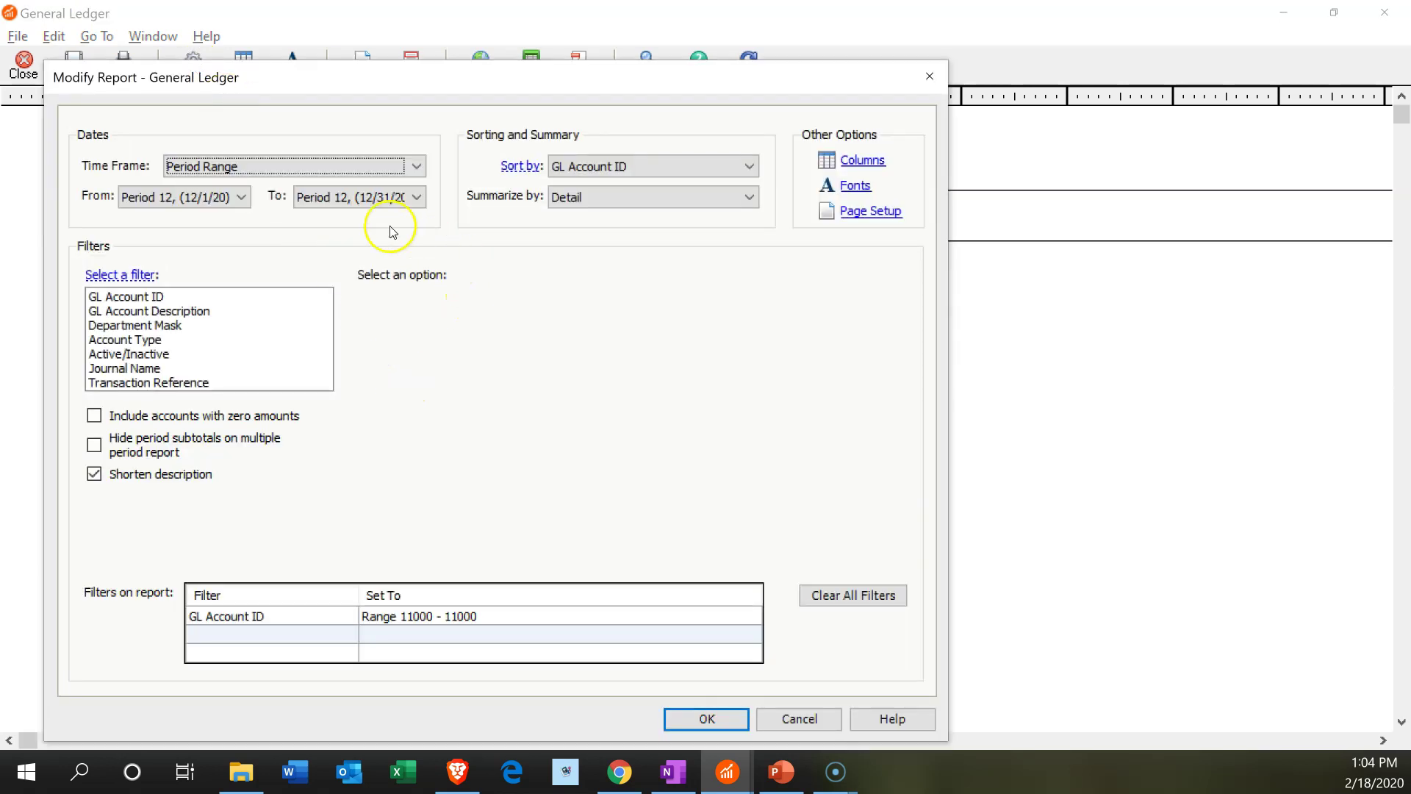
click(242, 198)
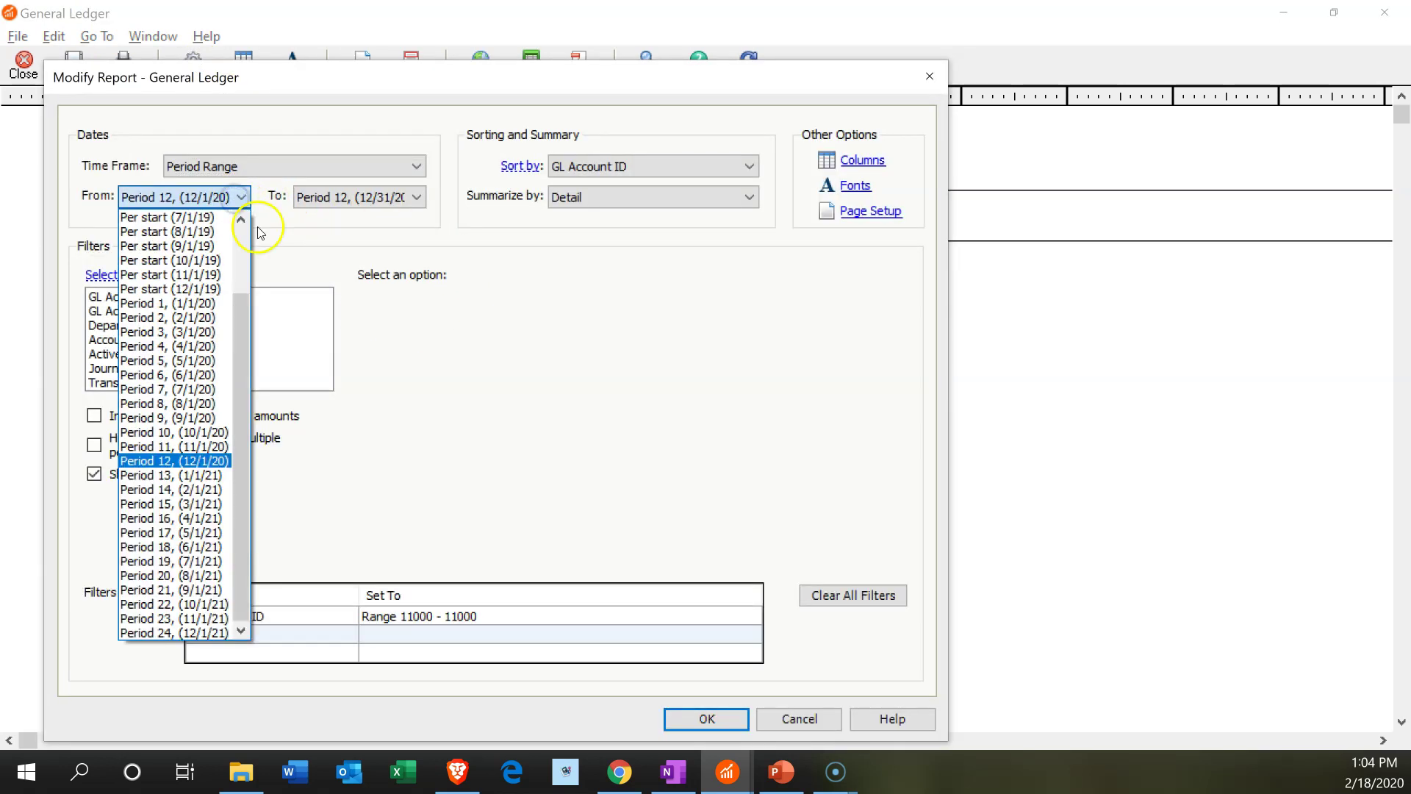
click(184, 303)
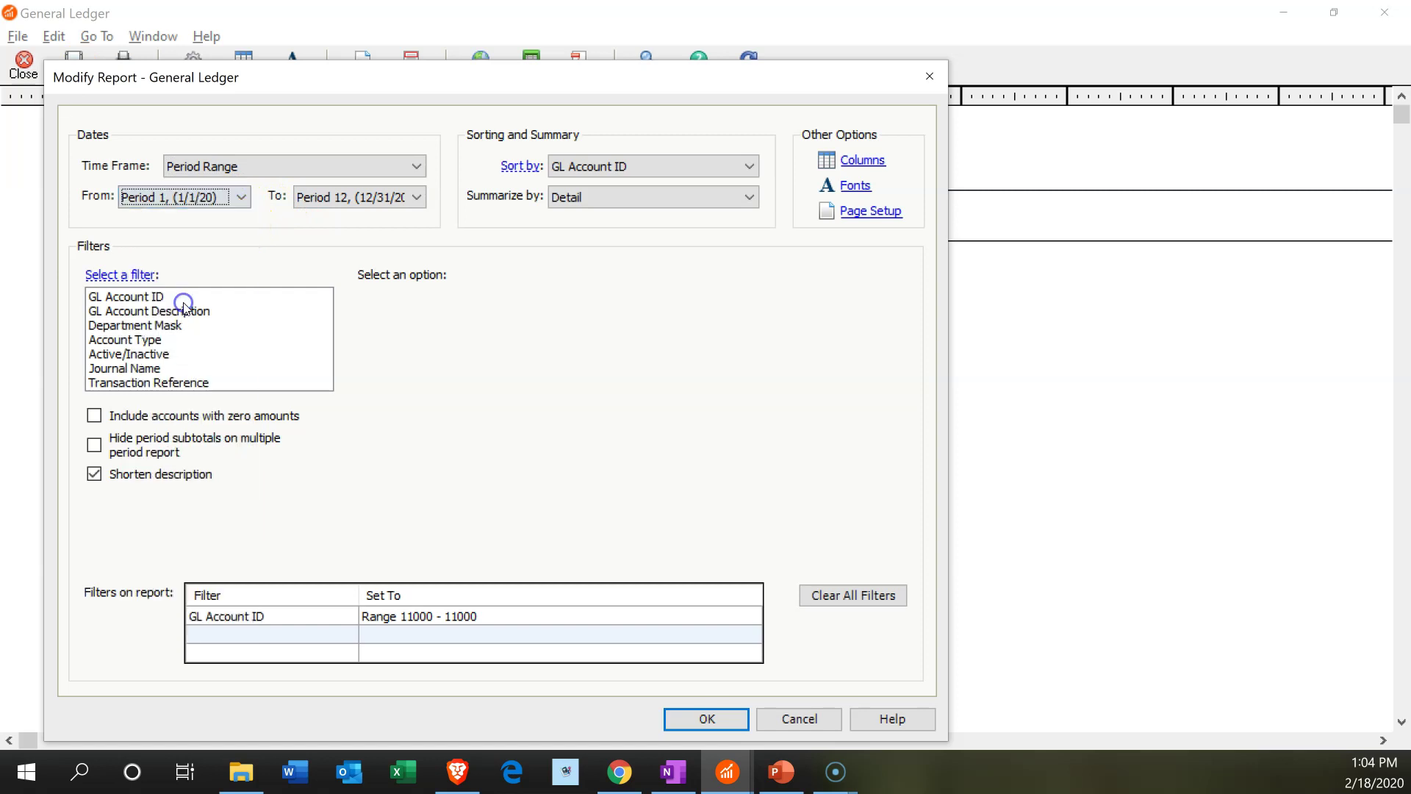
click(690, 728)
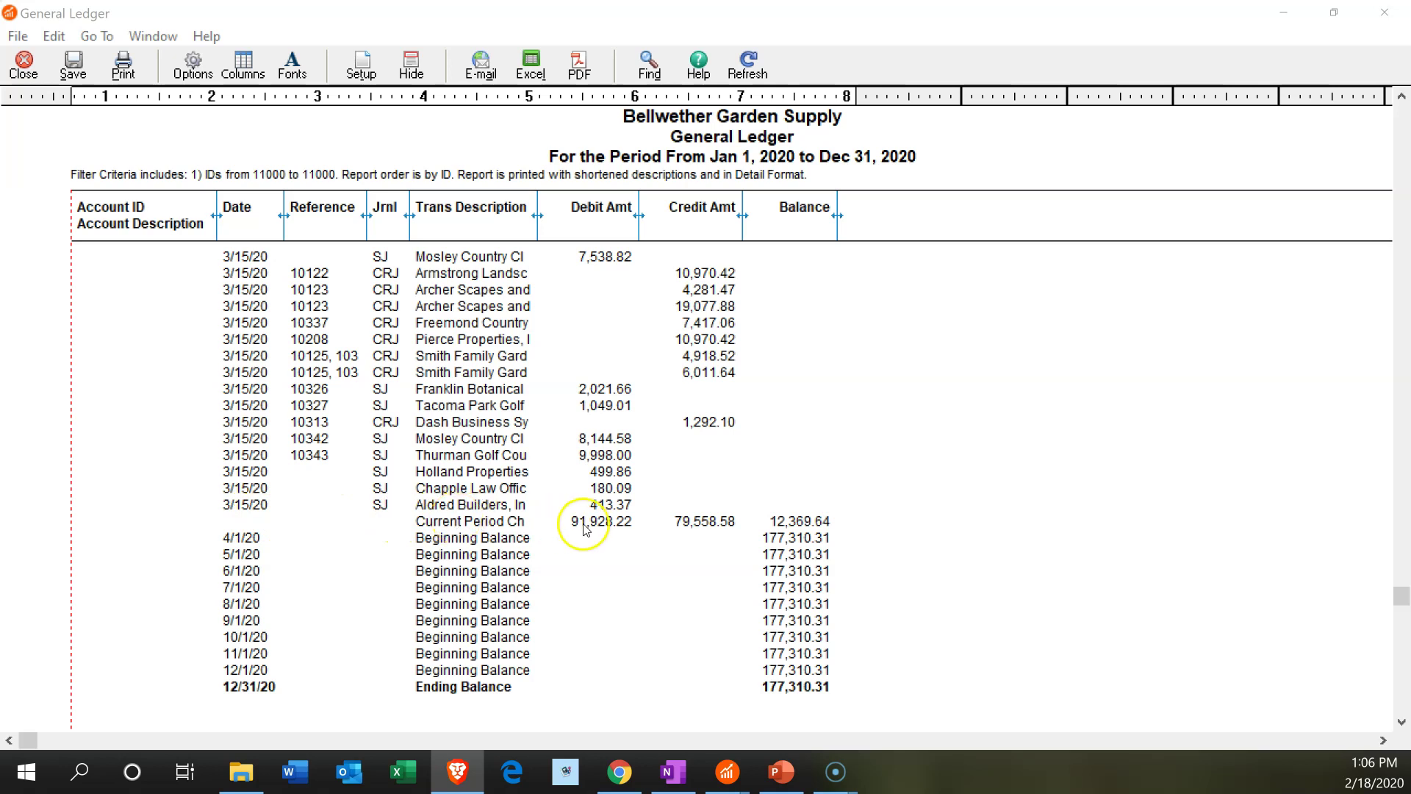
View the Aldred Builders sales invoice dated 3/15/20 from its ledger entry, and close both the invoice and the General Ledger report
click(605, 504)
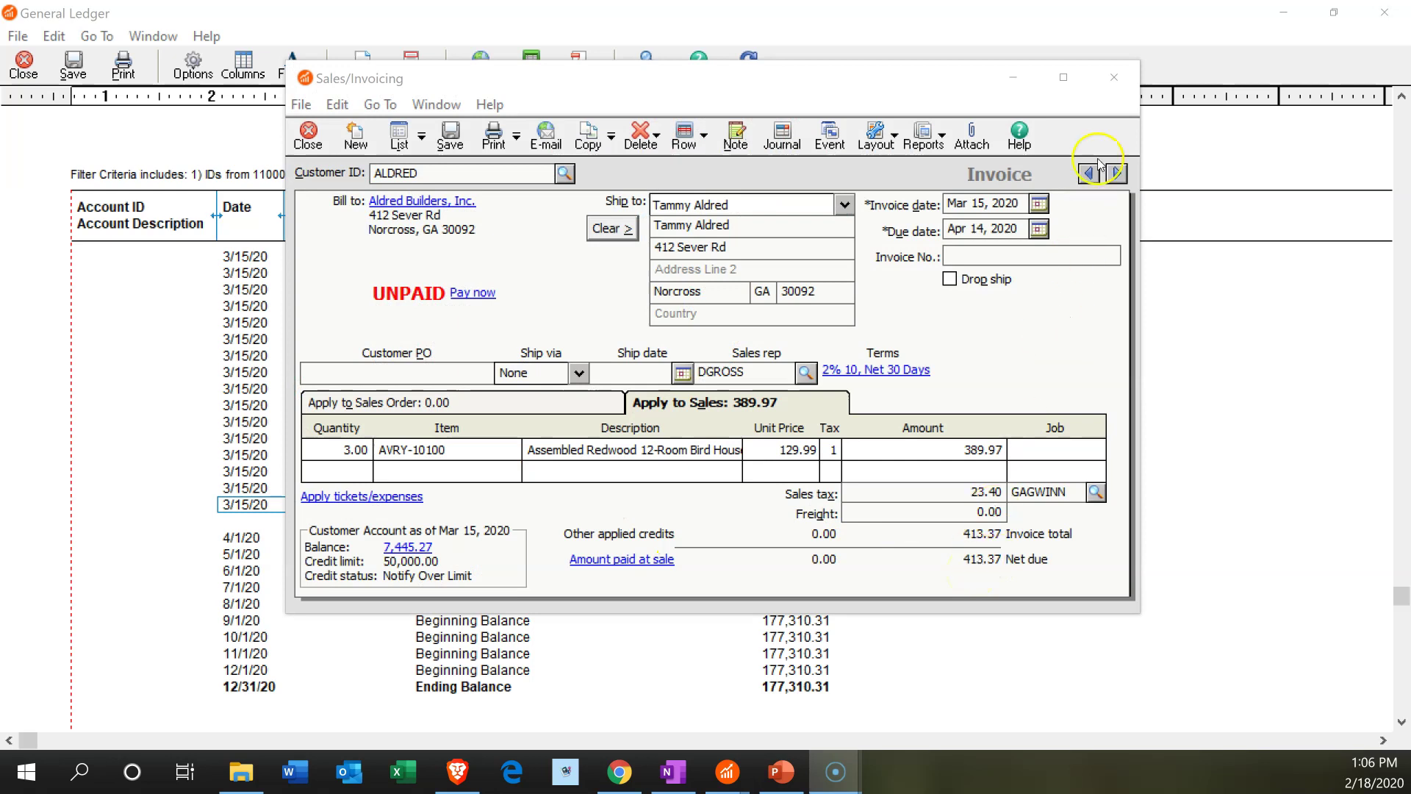
click(1112, 77)
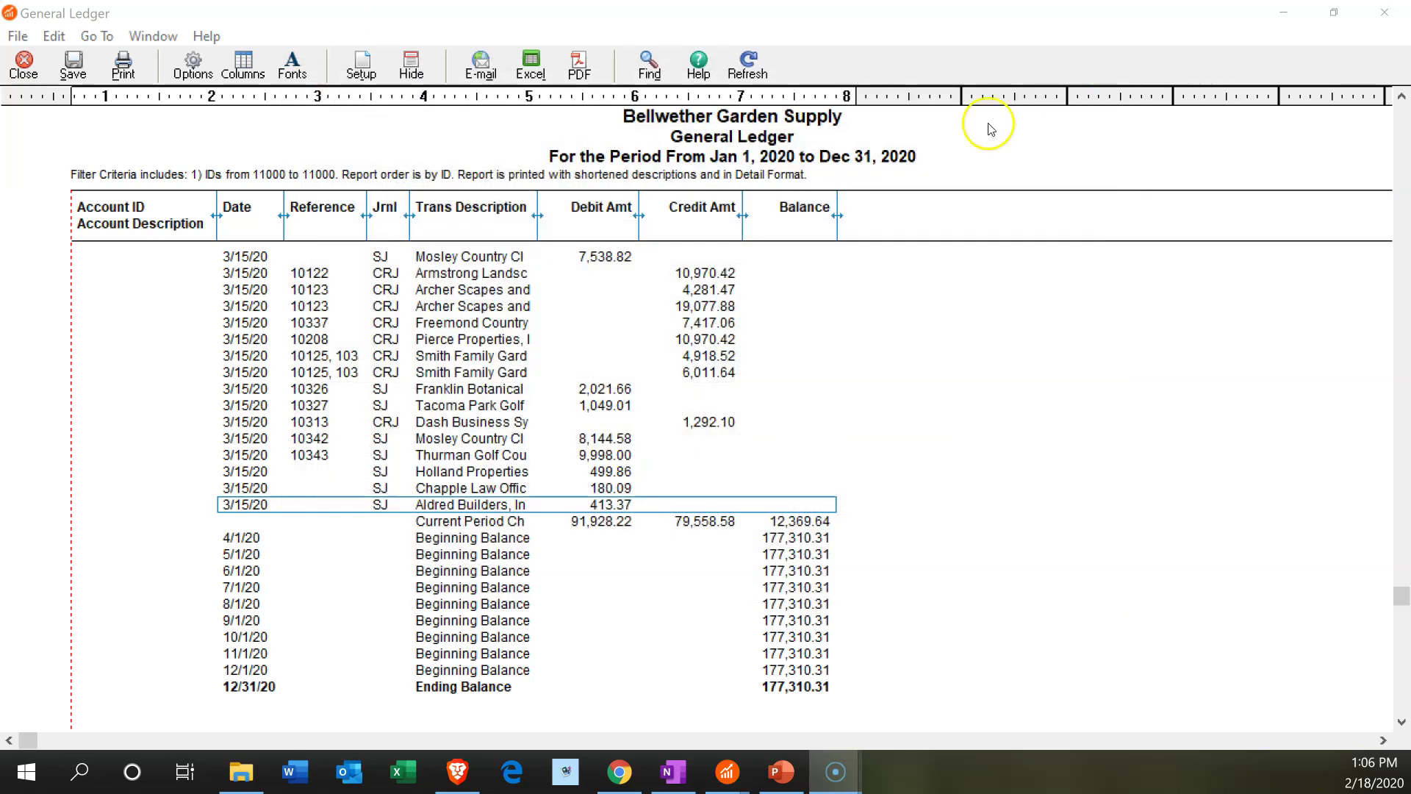
click(1370, 16)
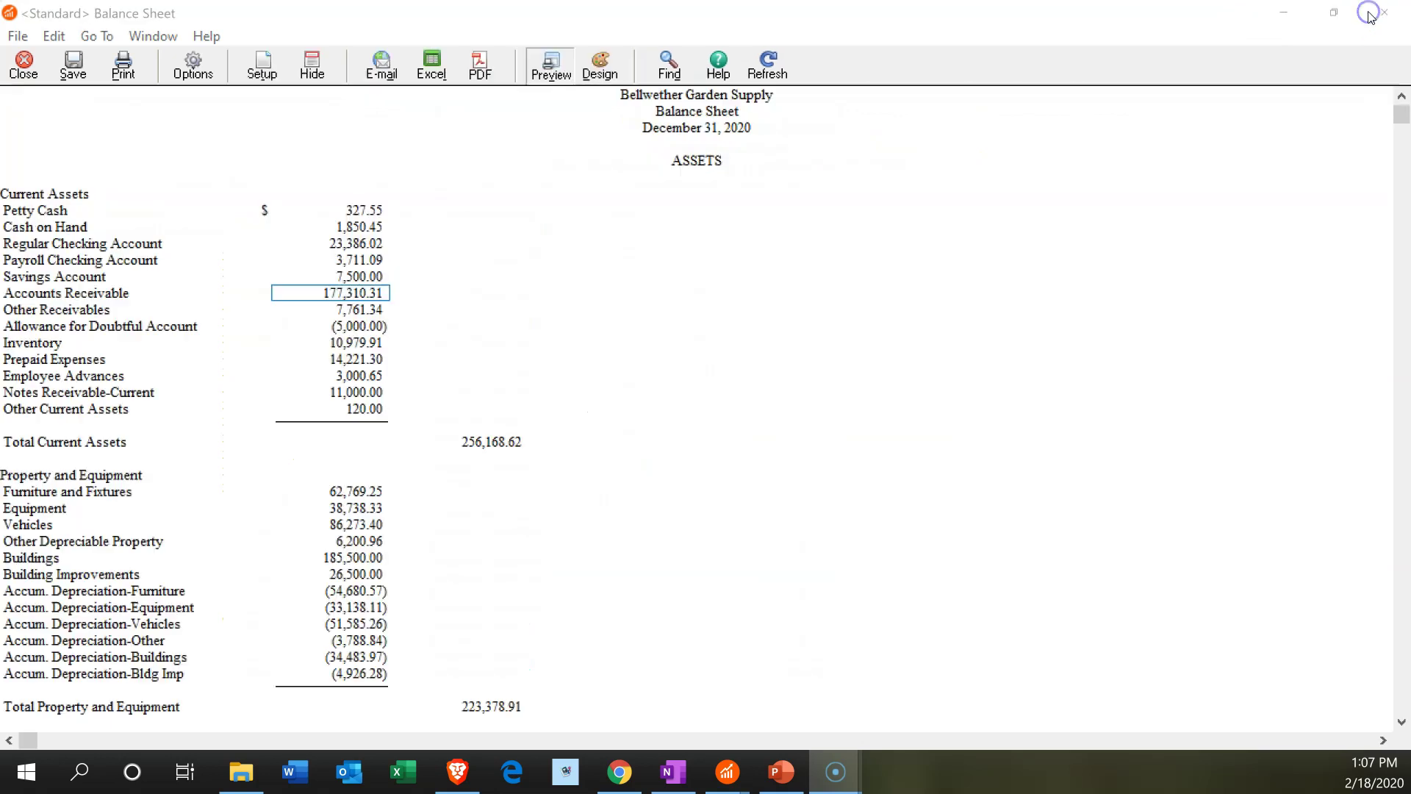
Switch to the income statement and drill down into the current month amount for Sales - Aviary
click(729, 788)
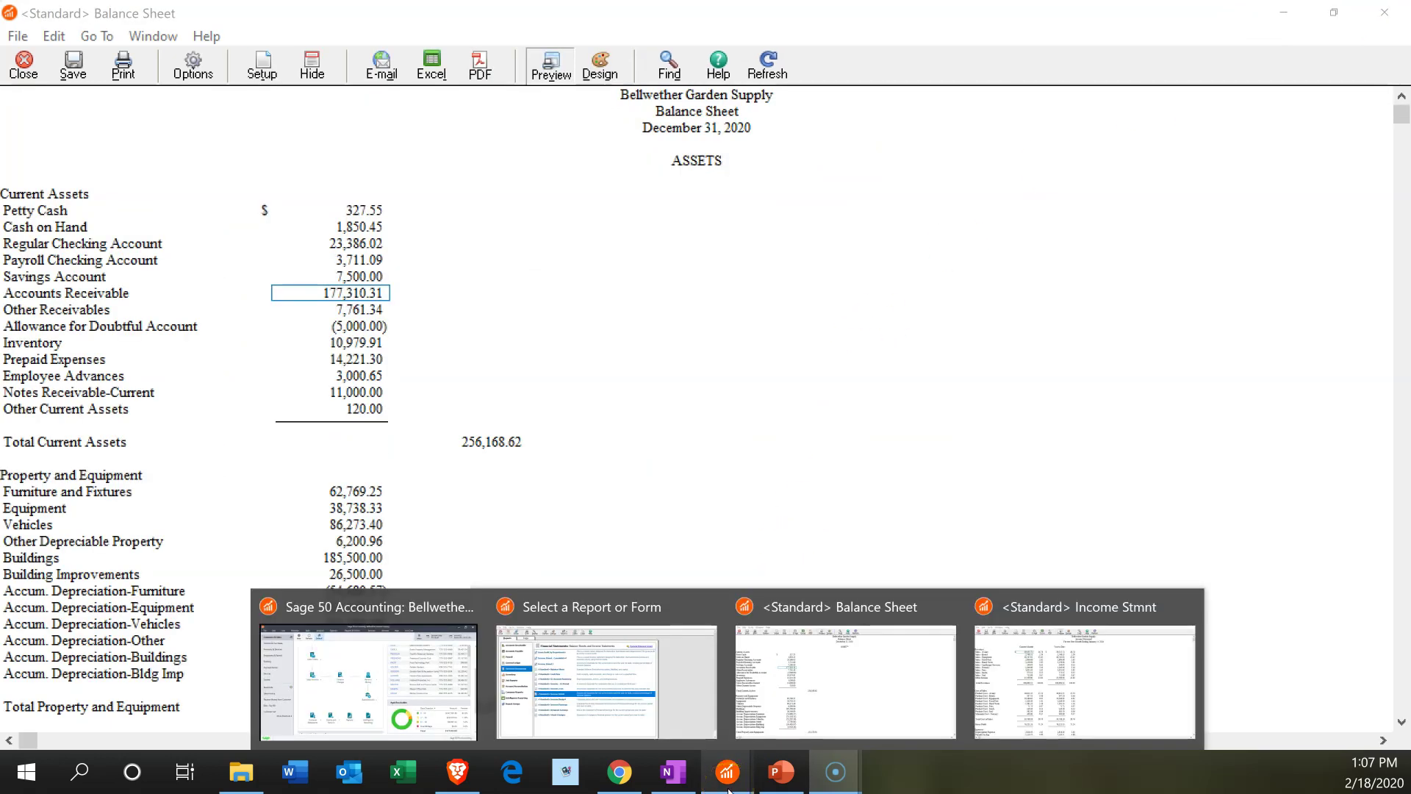
click(969, 671)
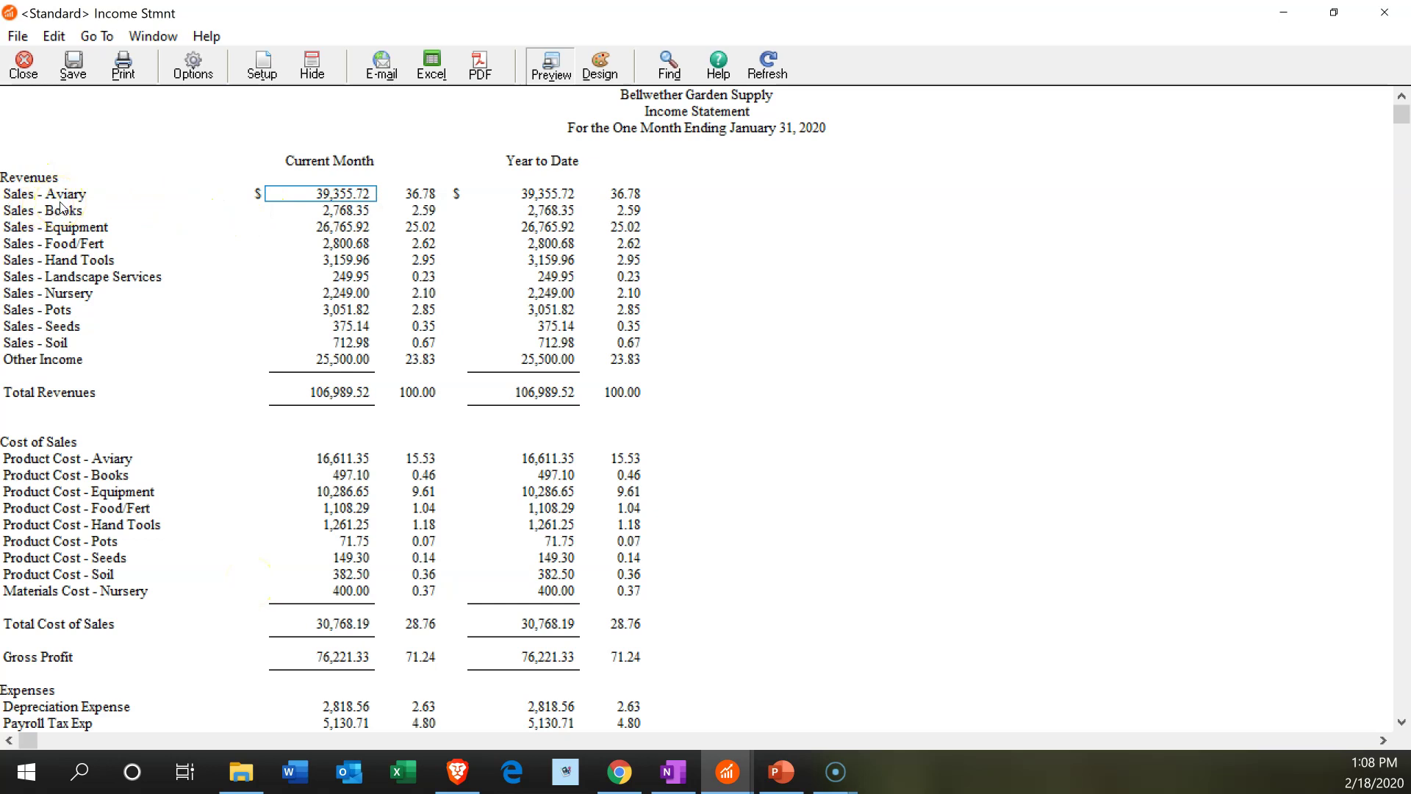
double_click(312, 190)
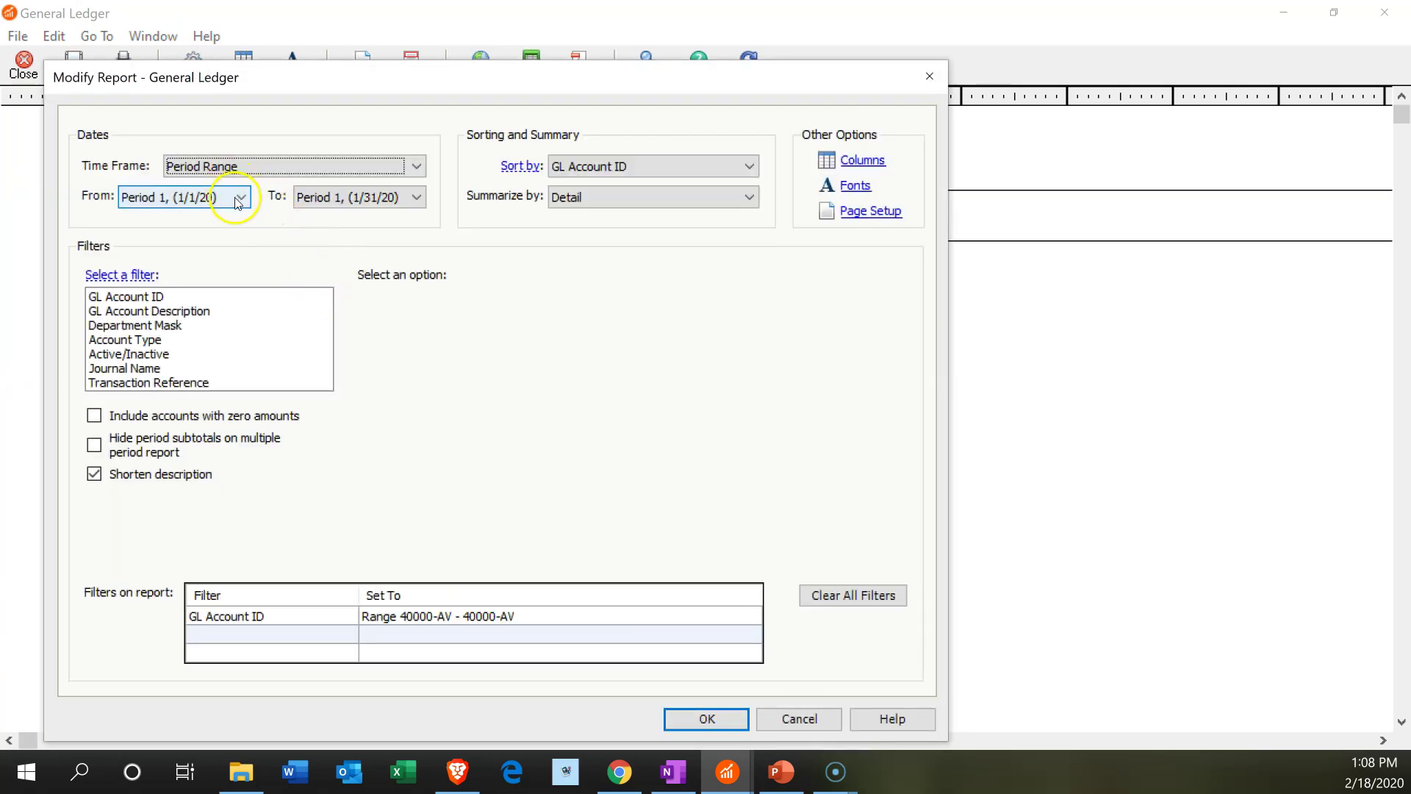
Set the Sales - Aviary General Ledger report to end at Period 12 (12/31/20) and run it
click(413, 198)
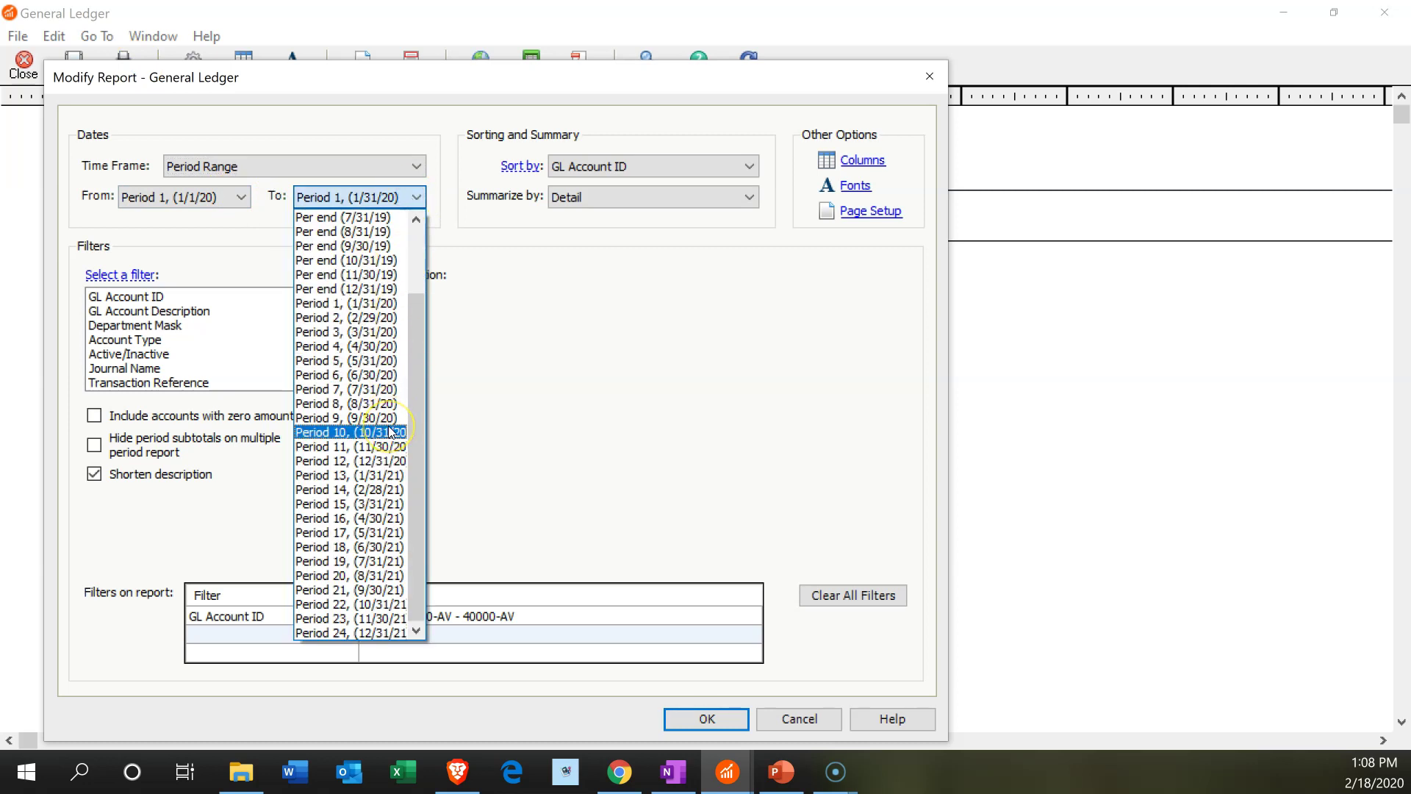
click(393, 461)
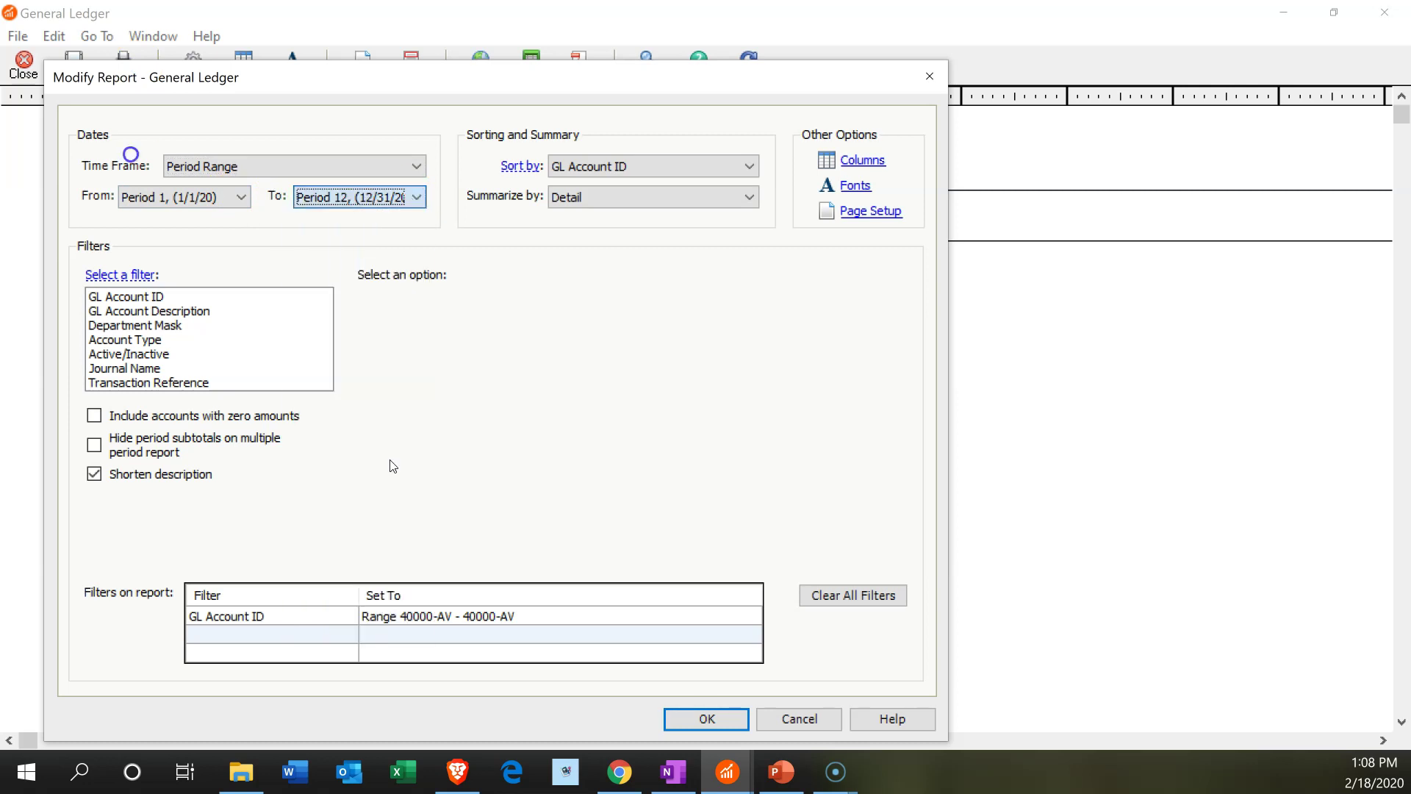
click(665, 714)
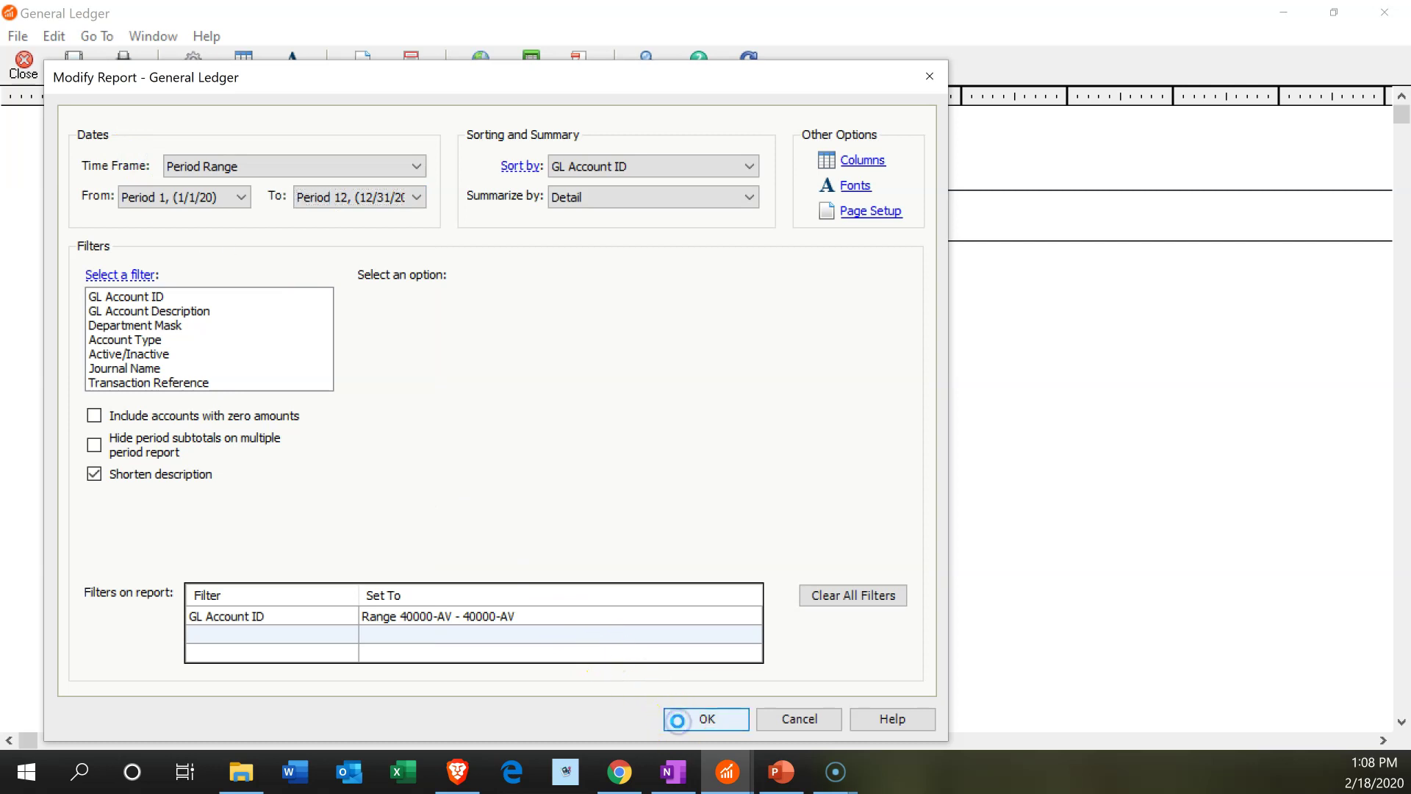
View the Aldred Builders sales invoice dated 3/15/20 from its Sales - Aviary ledger entry, and close the invoice
scroll(552, 556, down, 2)
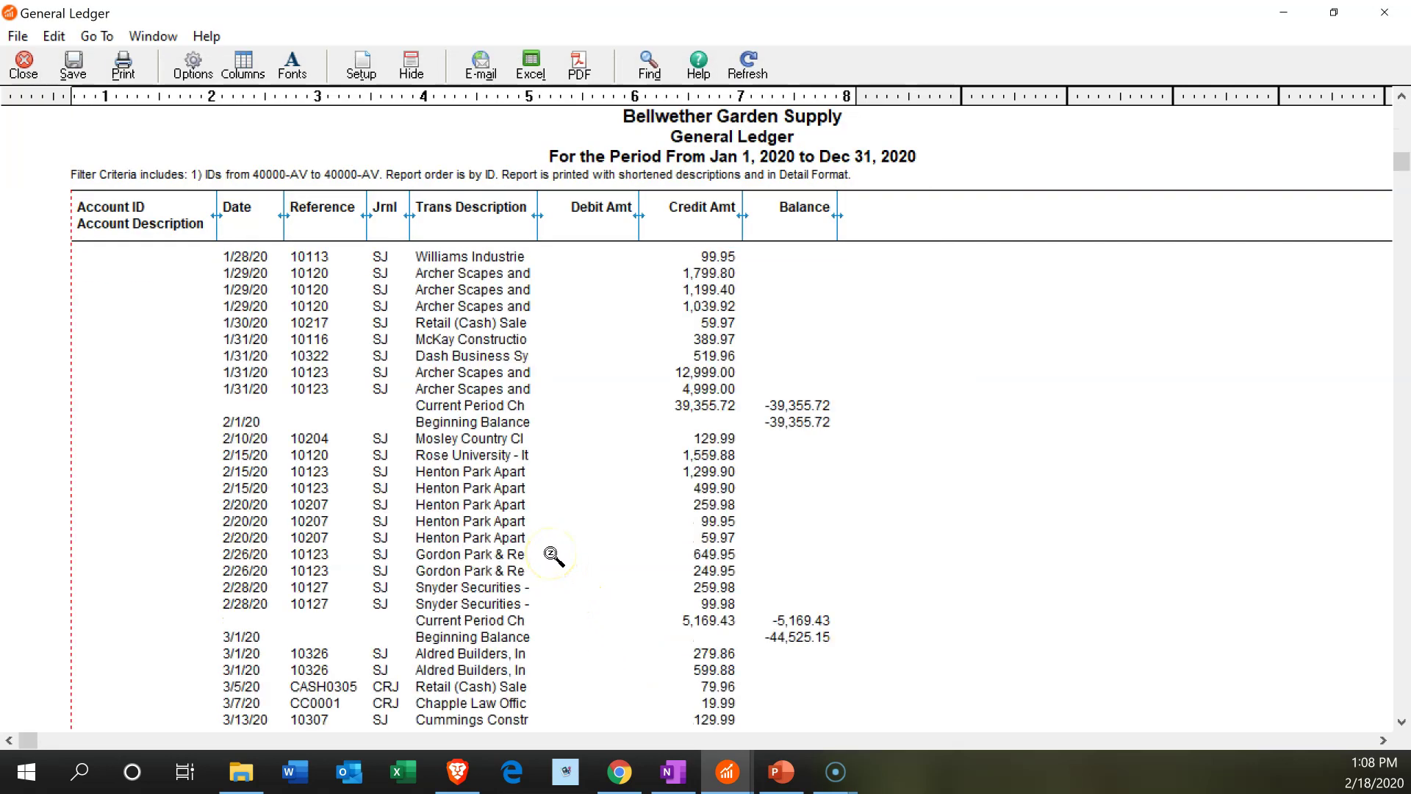
scroll(553, 556, down, 2)
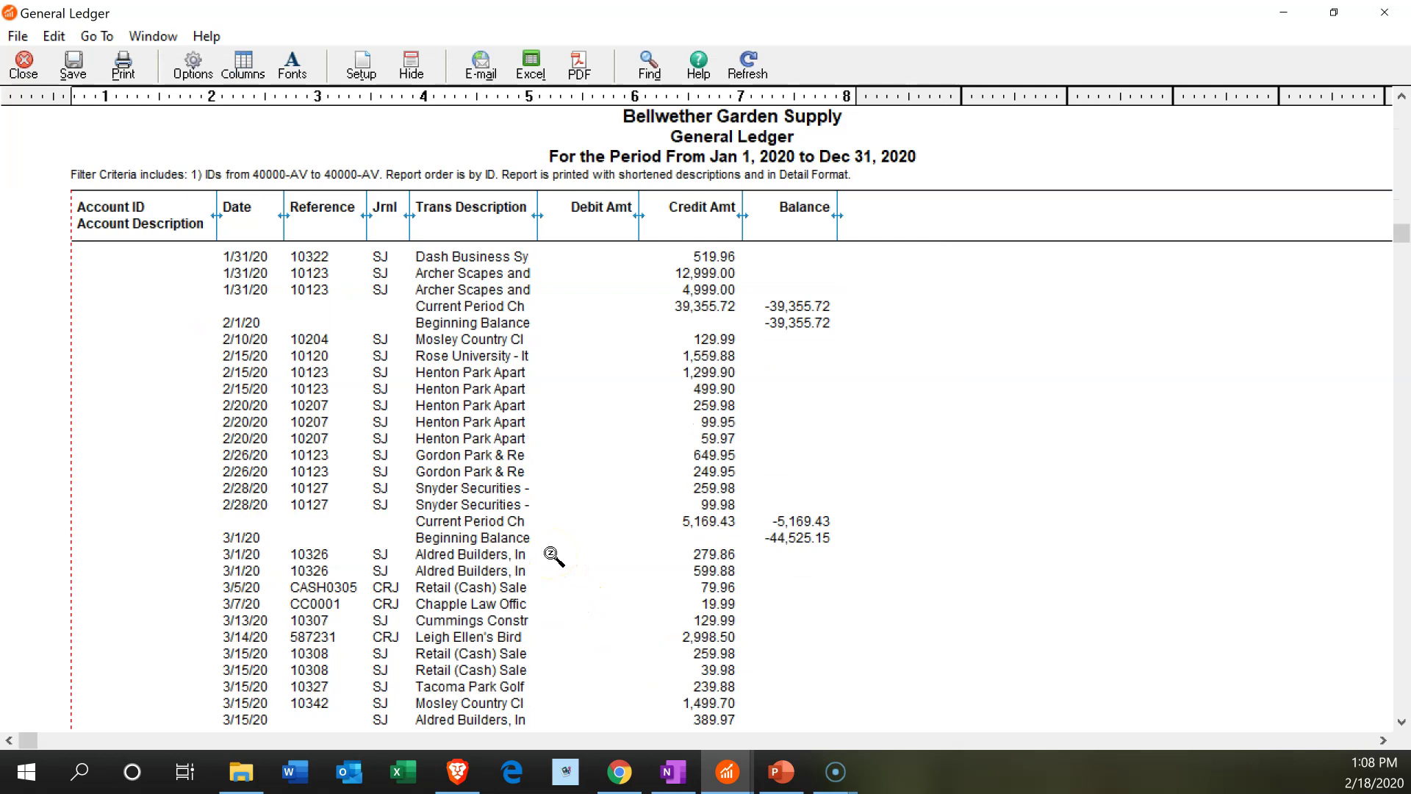
scroll(553, 556, down, 4)
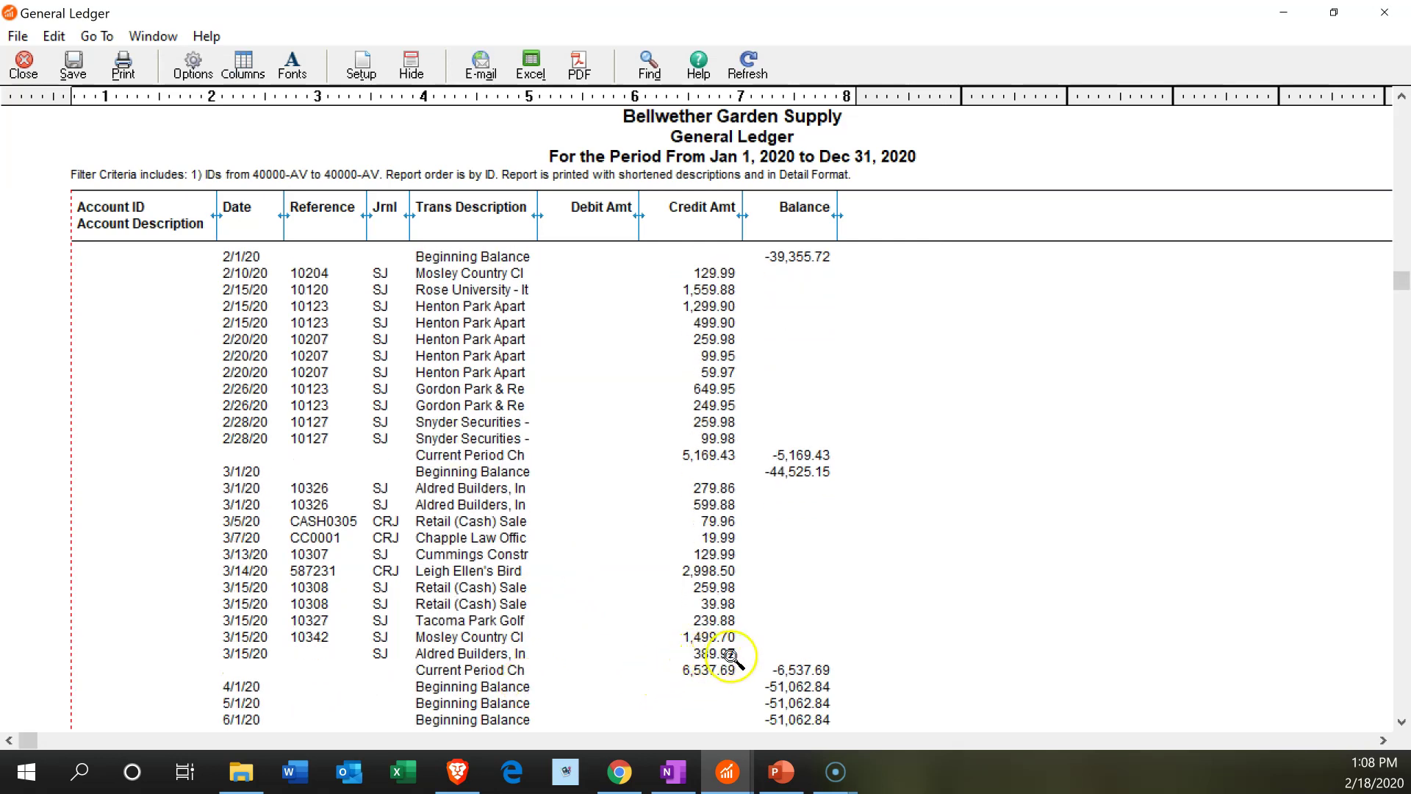
click(707, 654)
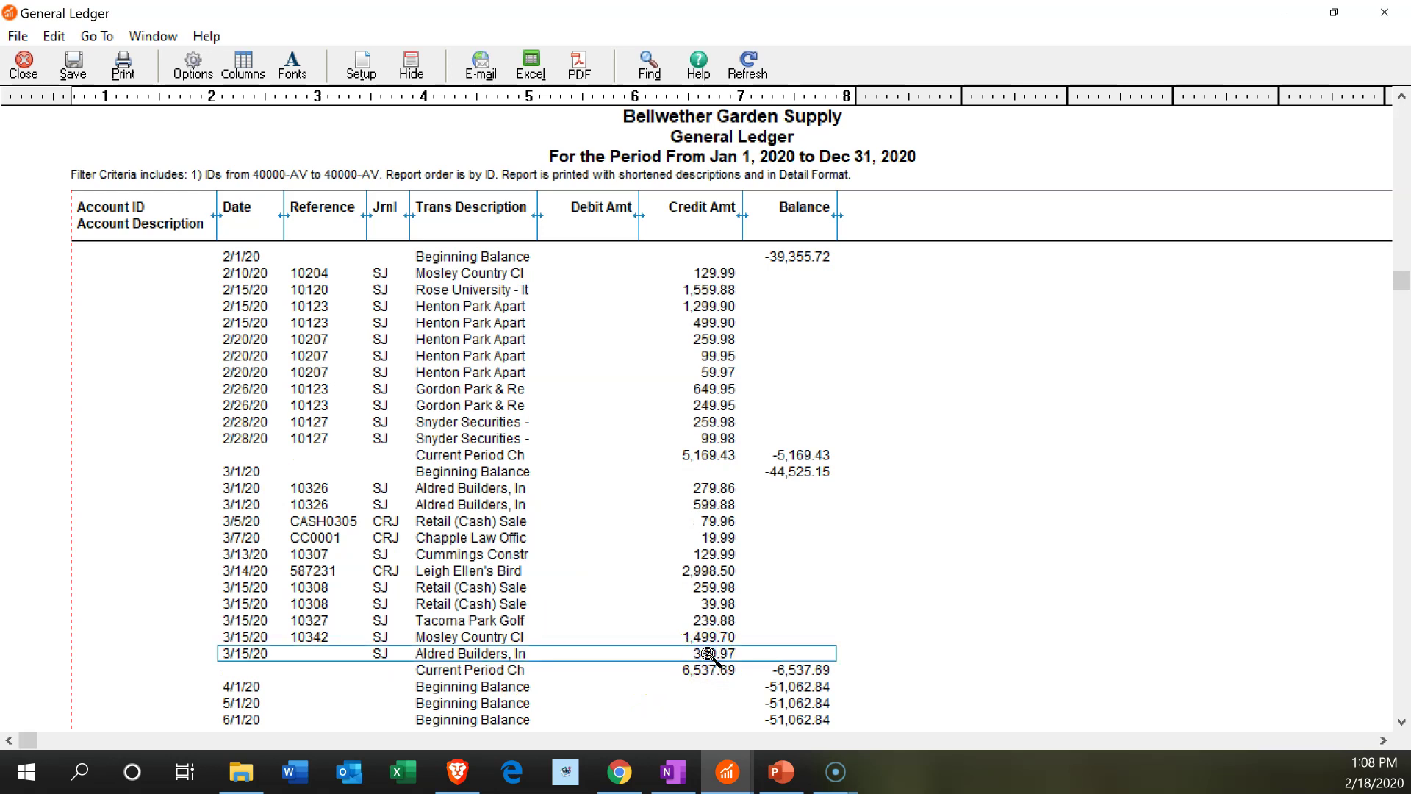
double_click(707, 653)
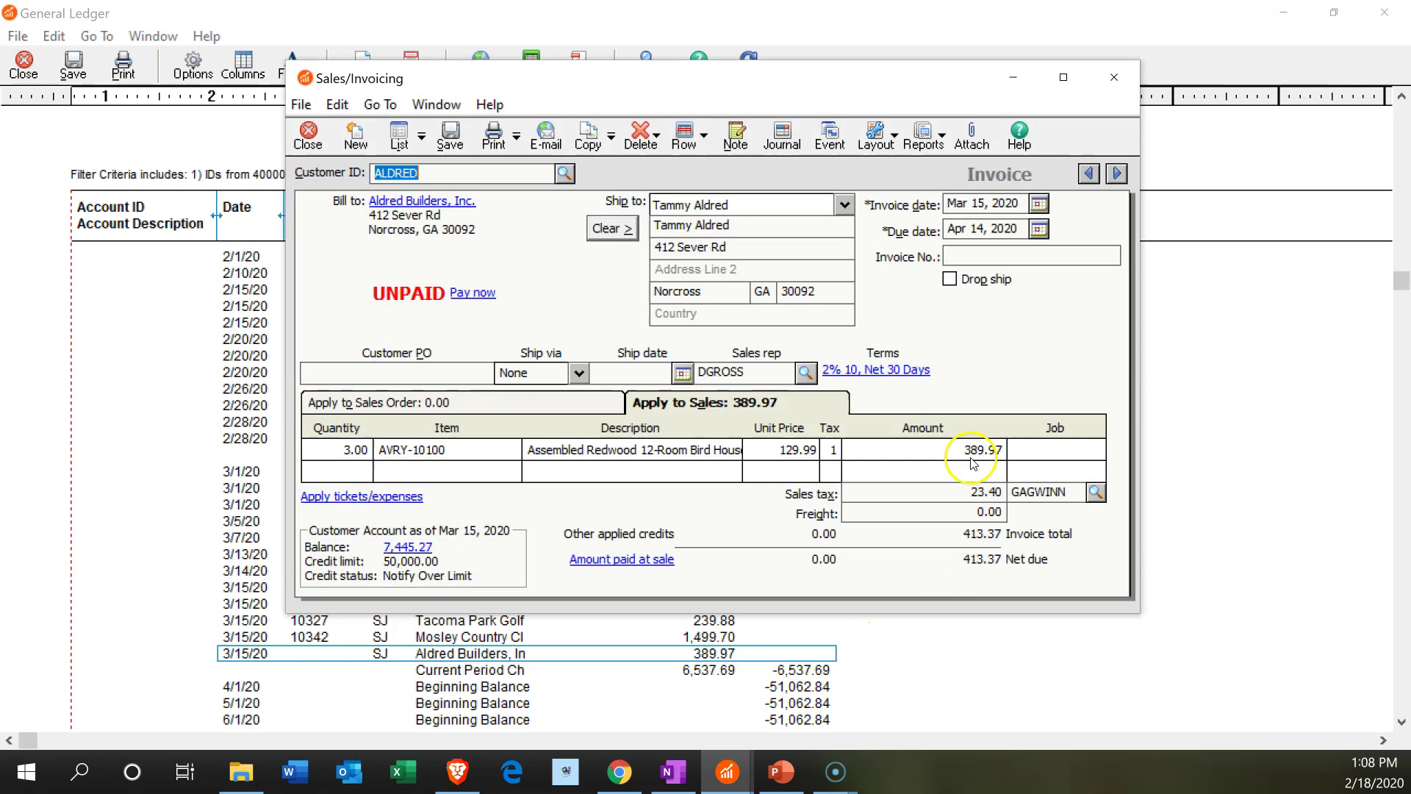
click(1114, 83)
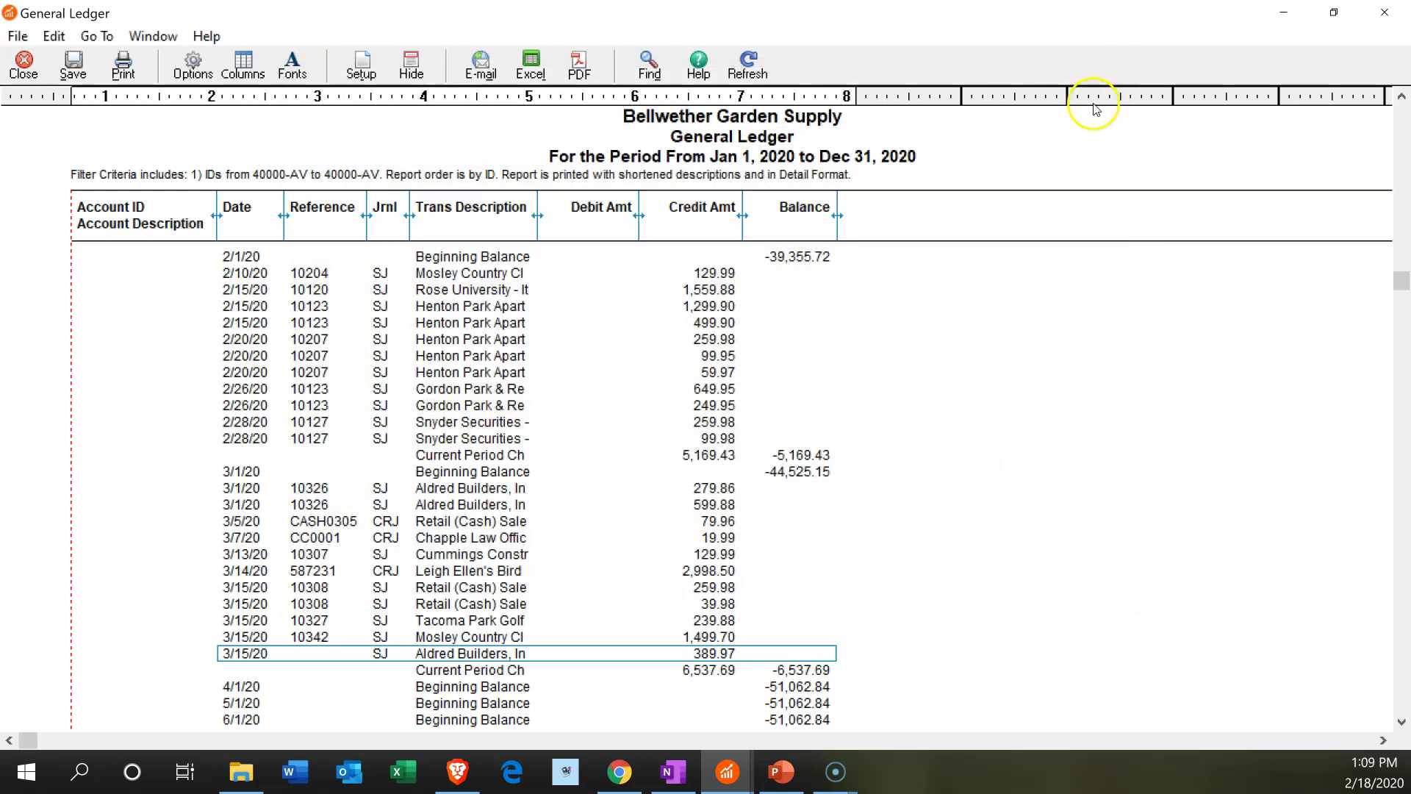
Switch to the balance sheet and drill down into the Sales Tax Payable balance under Current Liabilities
click(714, 792)
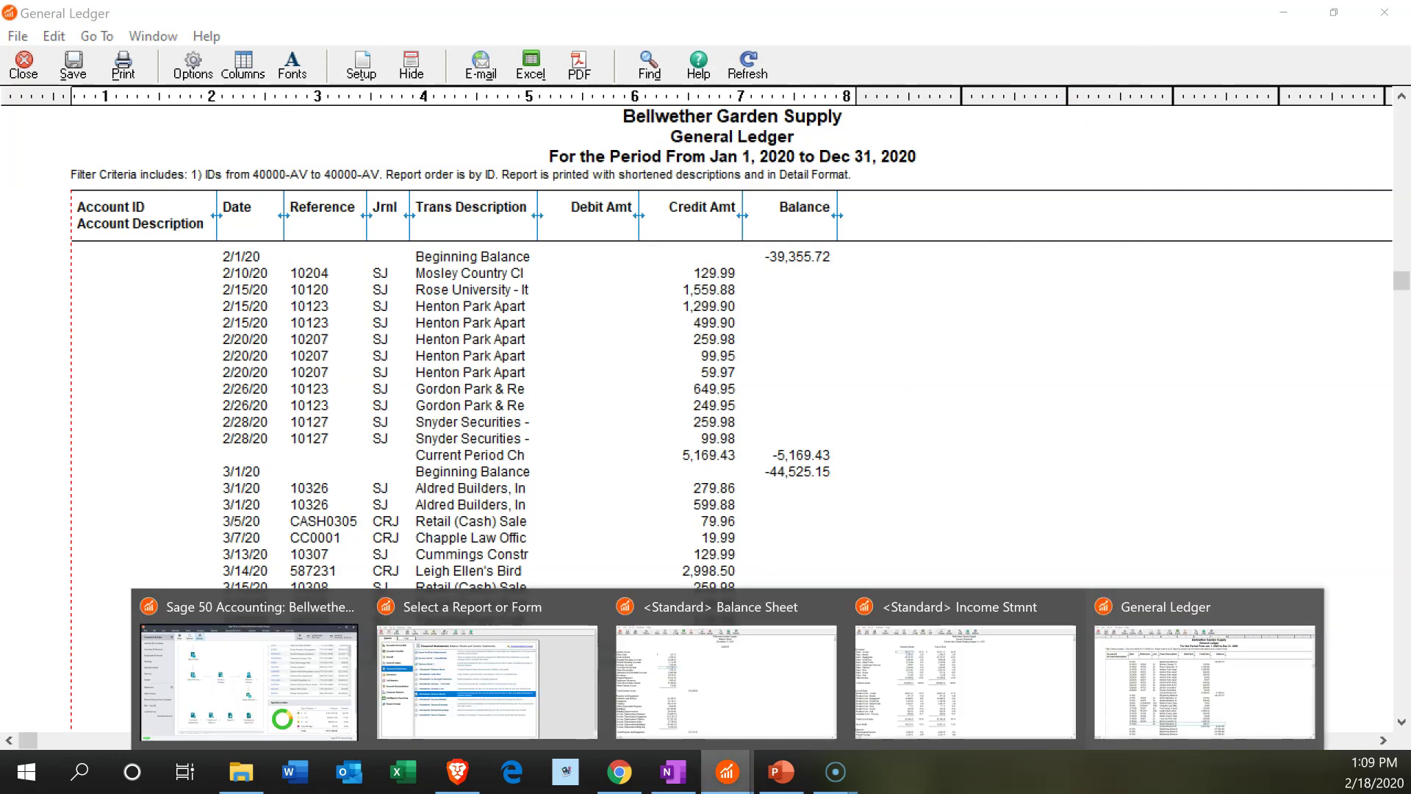
click(760, 641)
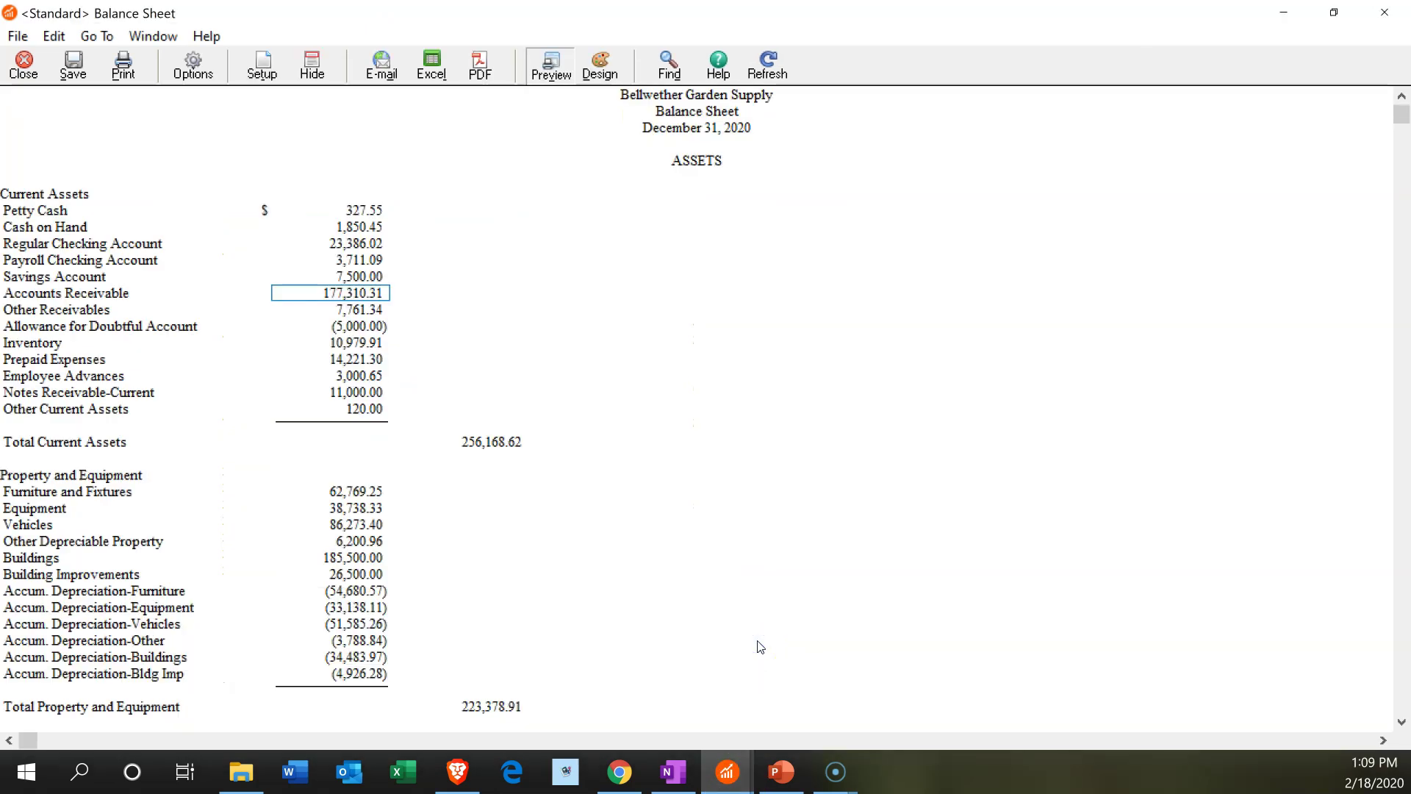
scroll(70, 378, down, 15)
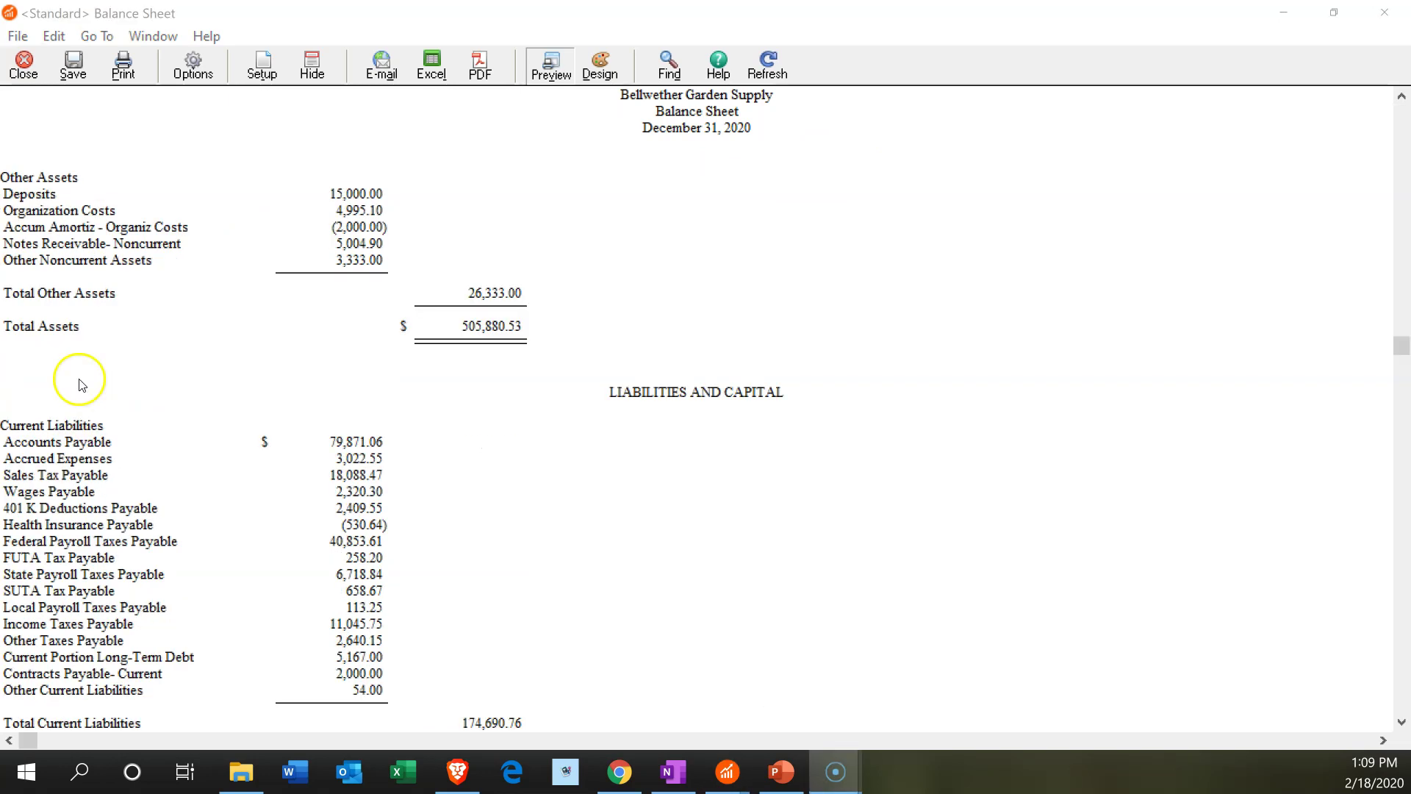
scroll(515, 328, down, 3)
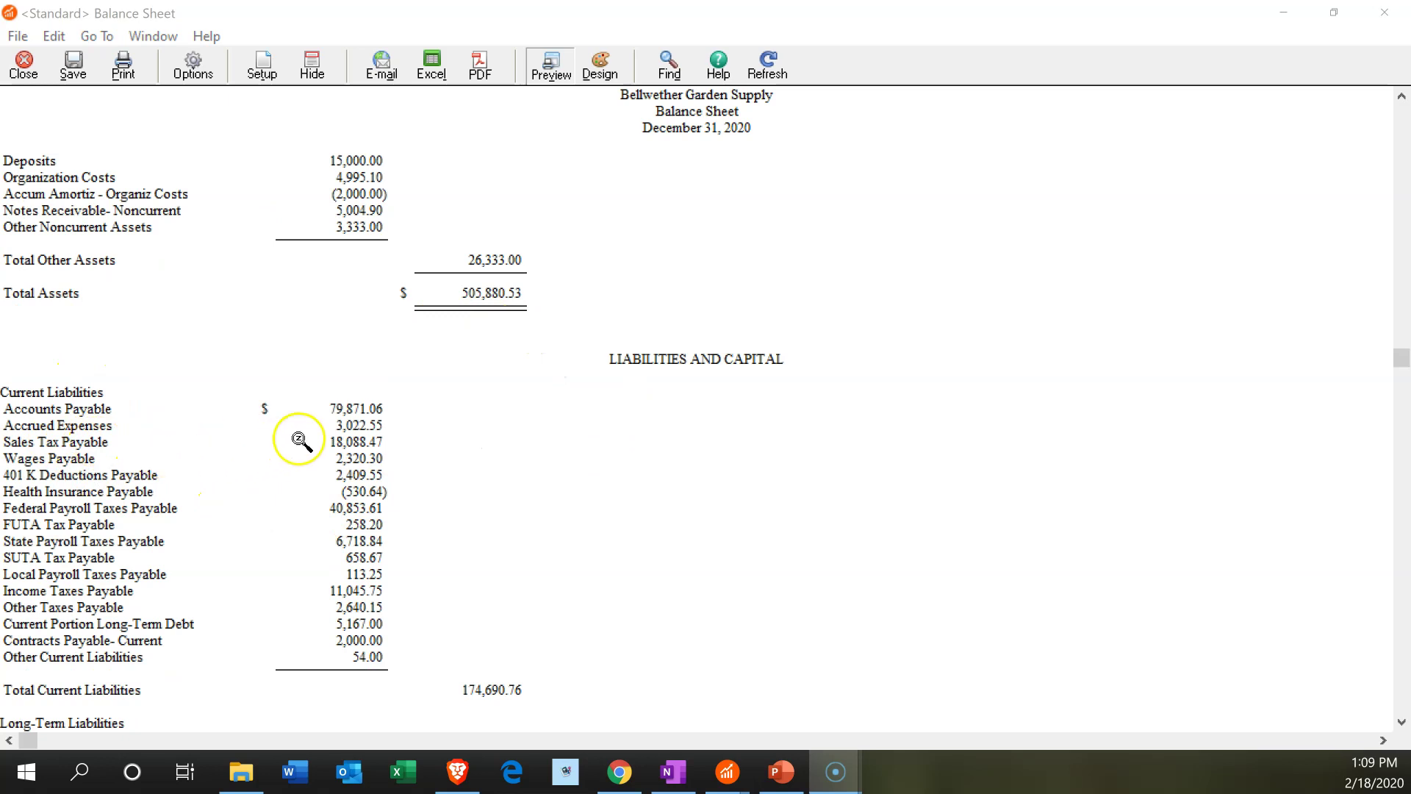
double_click(358, 441)
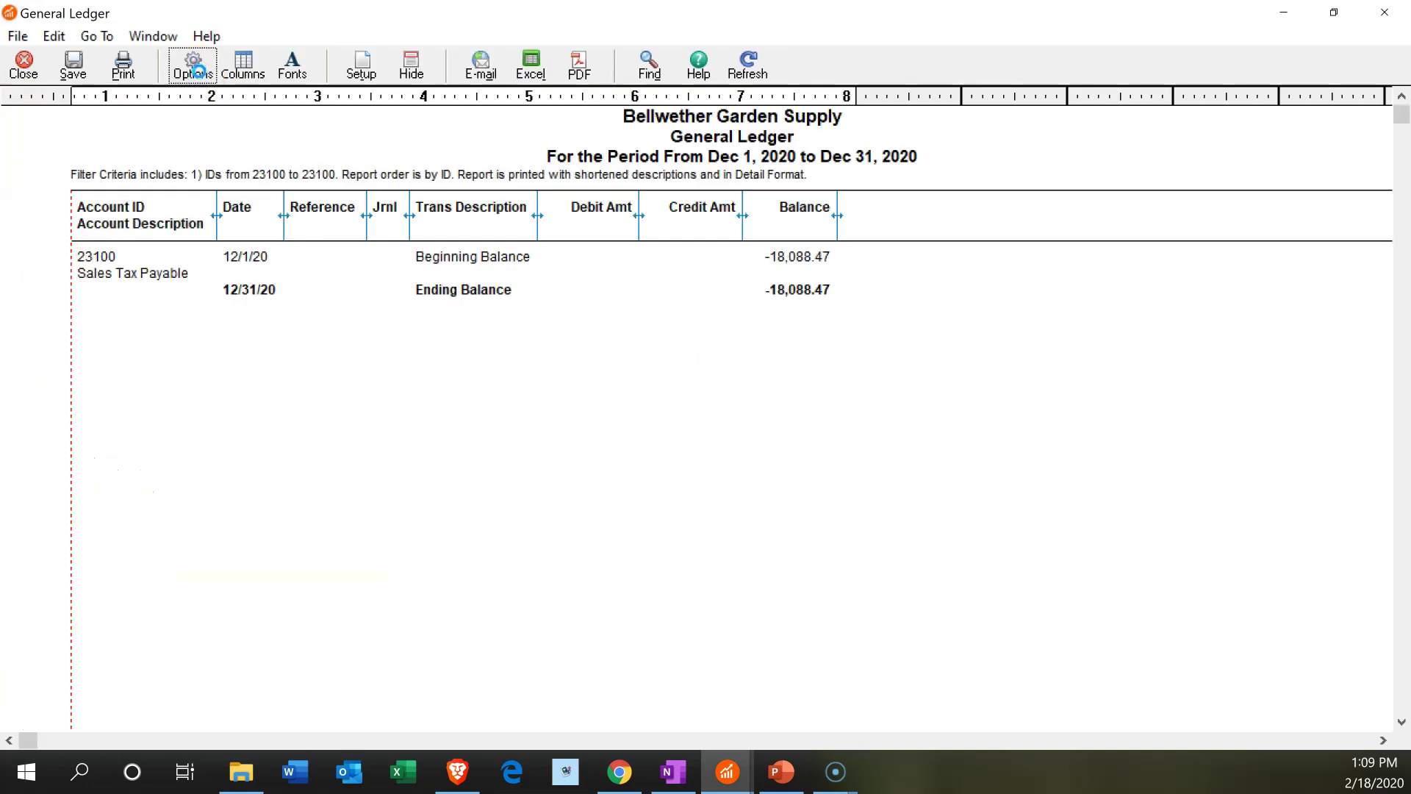
Set the Sales Tax Payable General Ledger report to start from Period 1 (1/1/20) and run it
click(194, 66)
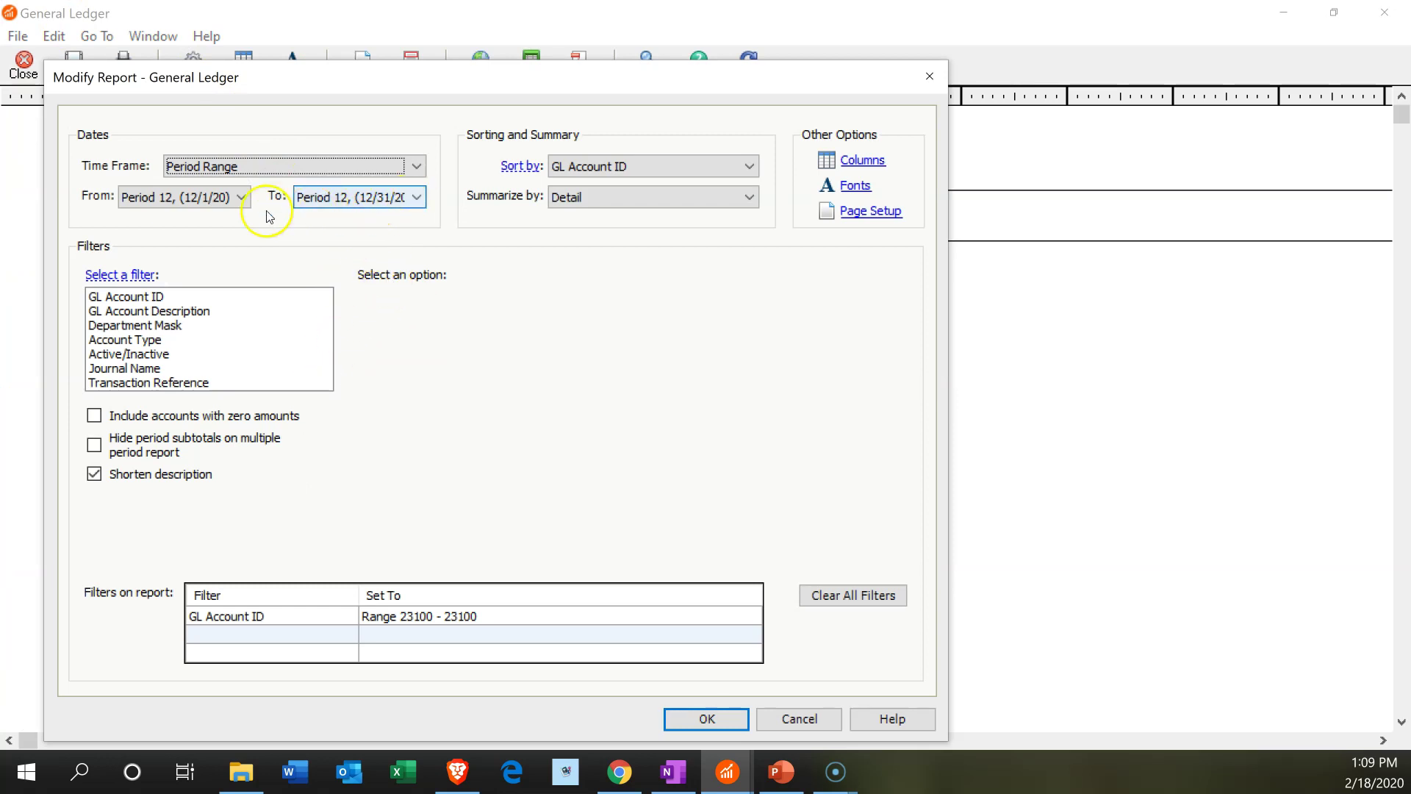
click(240, 197)
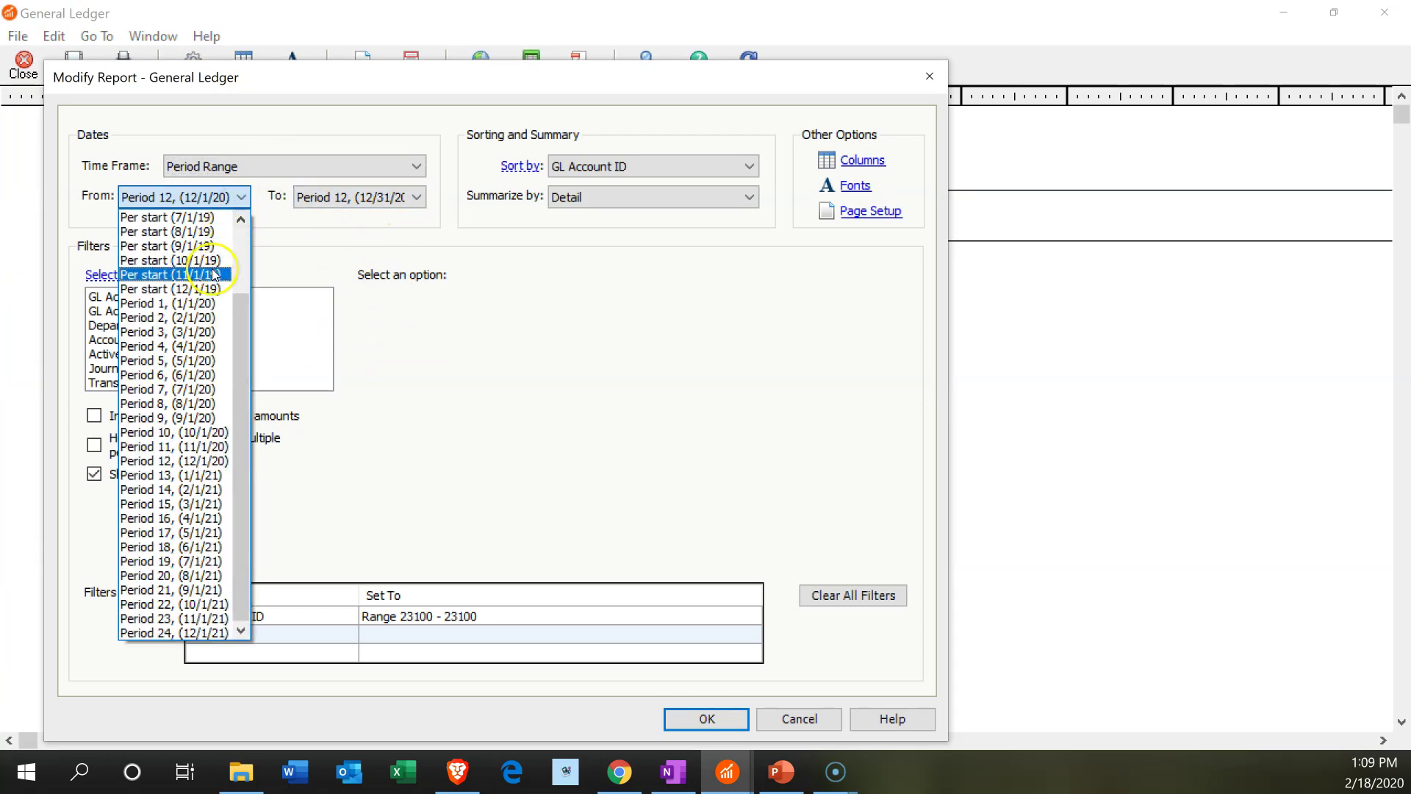
click(199, 305)
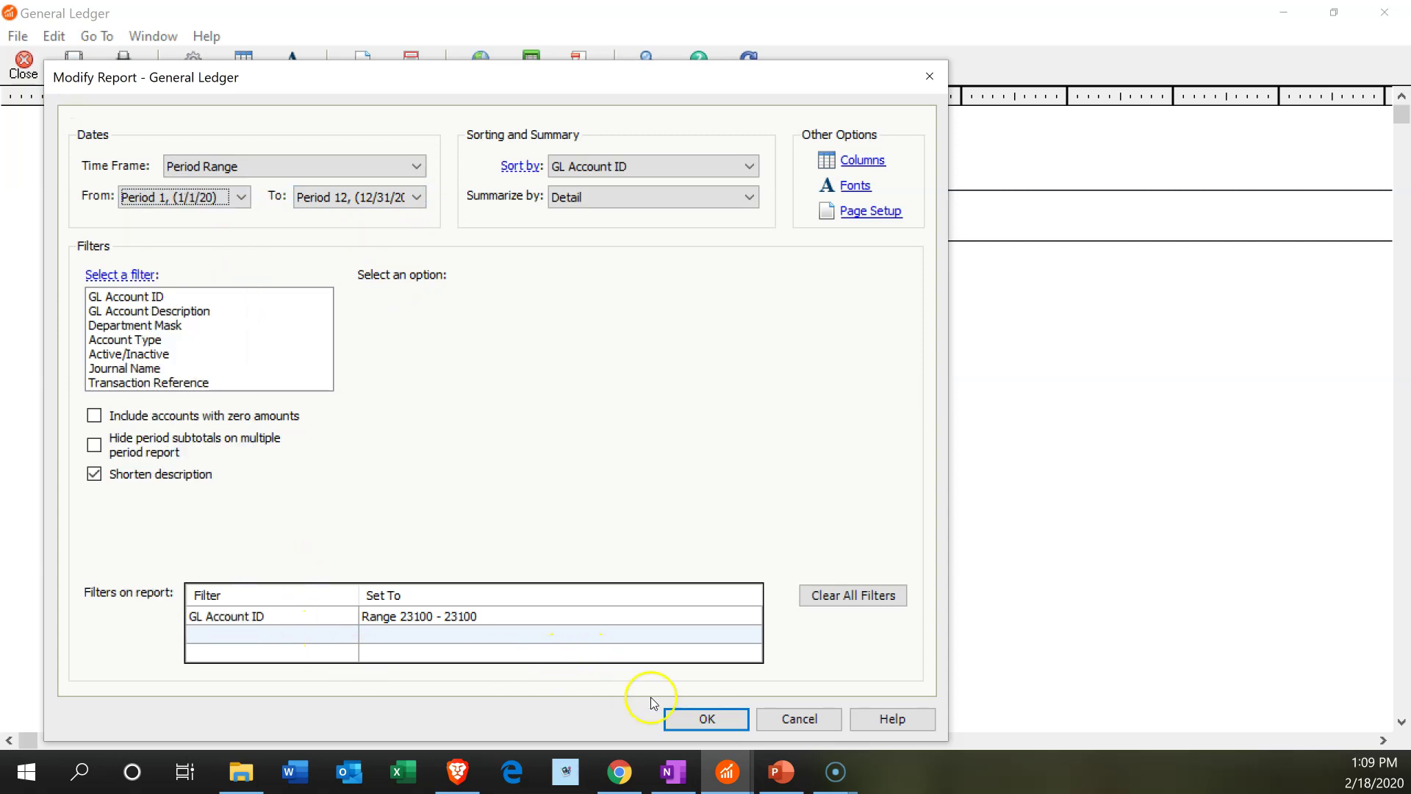
click(671, 713)
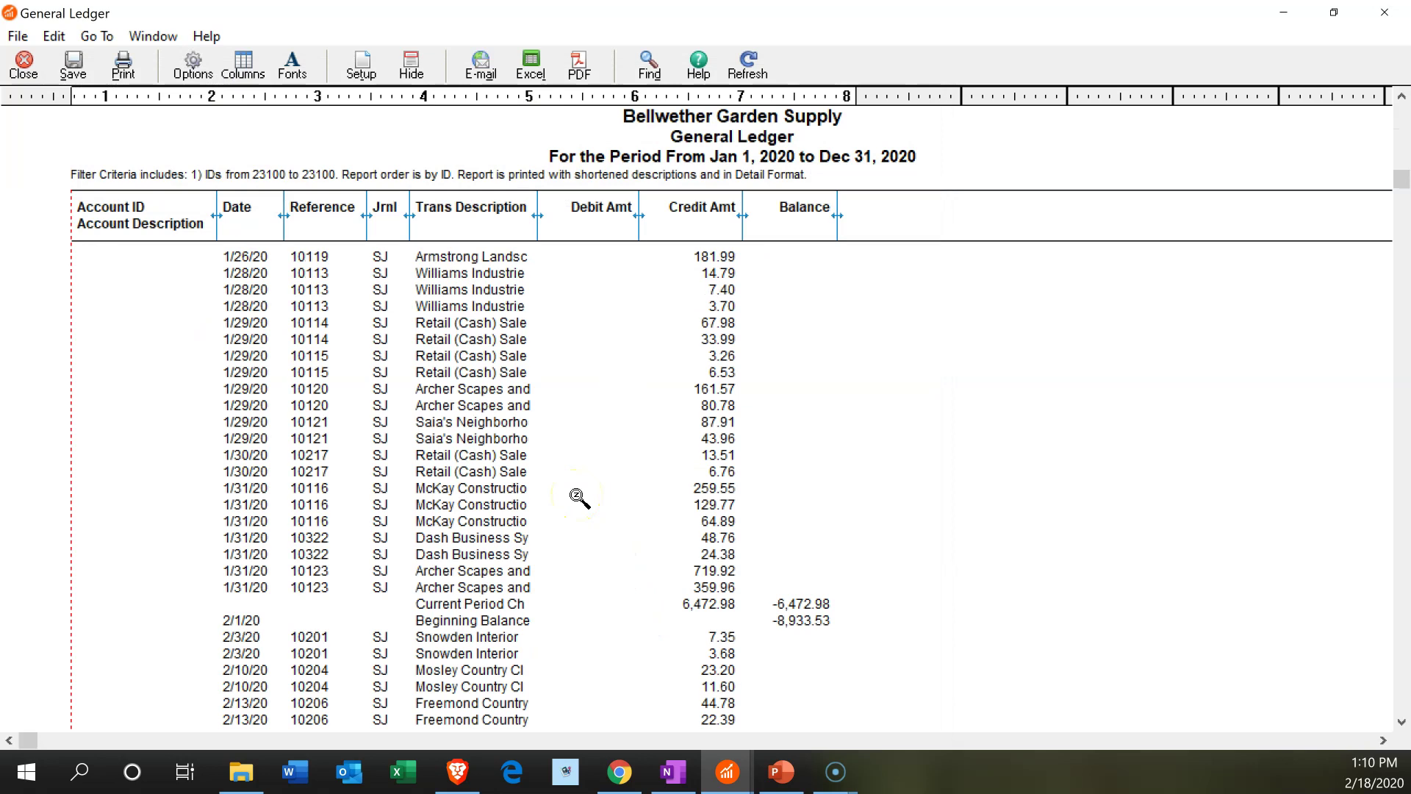
View the Aldred Builders invoice behind the 3/15/20 sales tax entries, and close both the invoice and the Sales Tax Payable ledger report
scroll(580, 498, down, 3)
scroll(579, 498, down, 10)
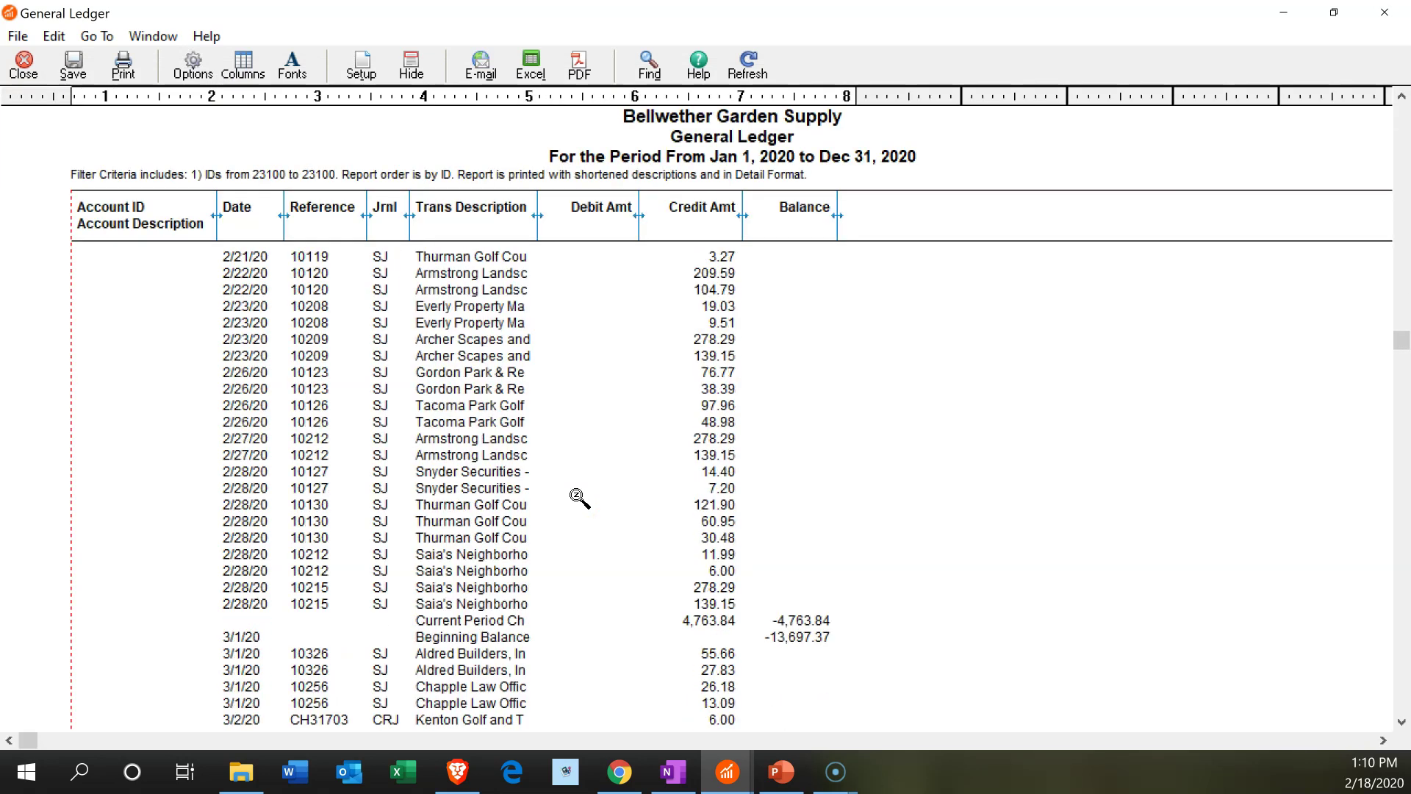
scroll(580, 498, down, 2)
scroll(580, 498, down, 14)
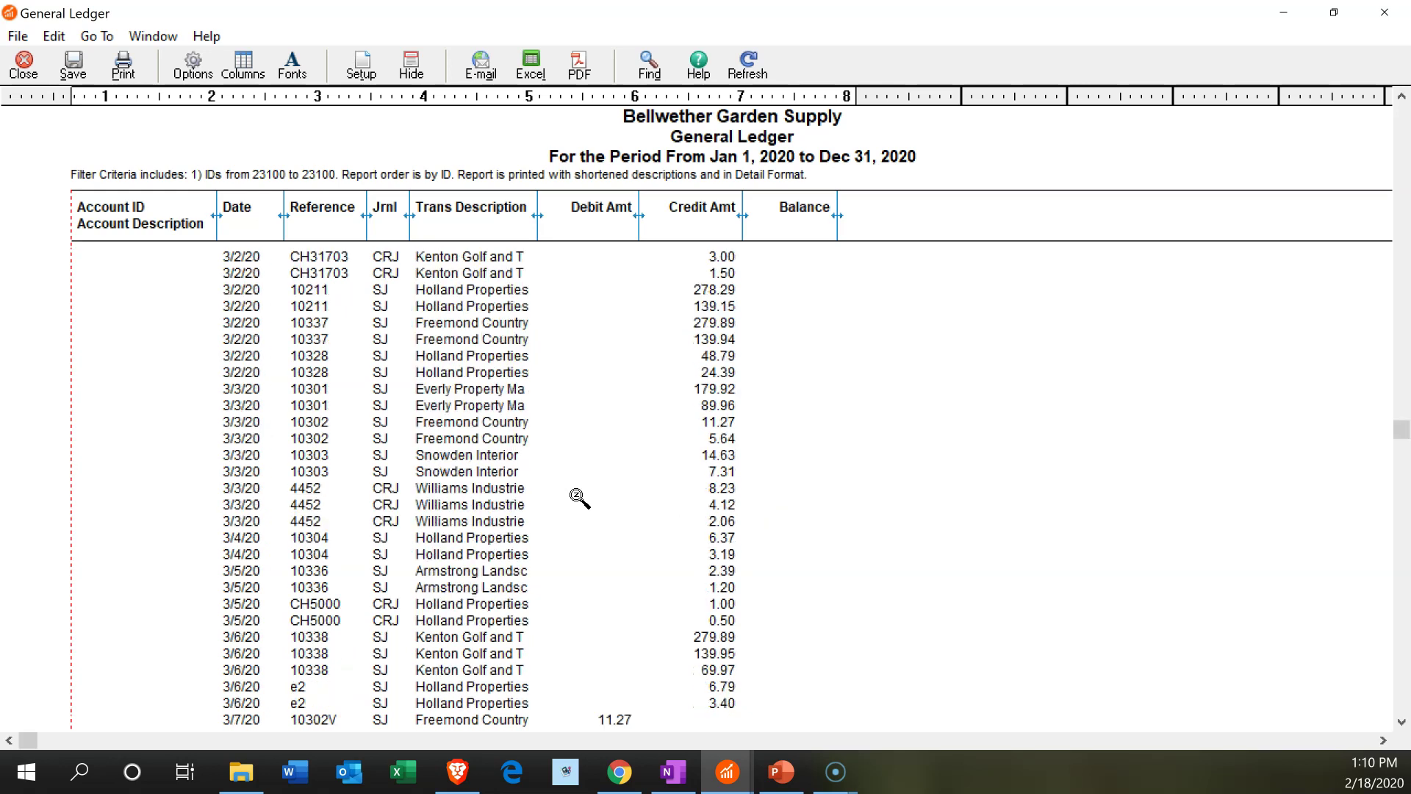
scroll(580, 498, down, 10)
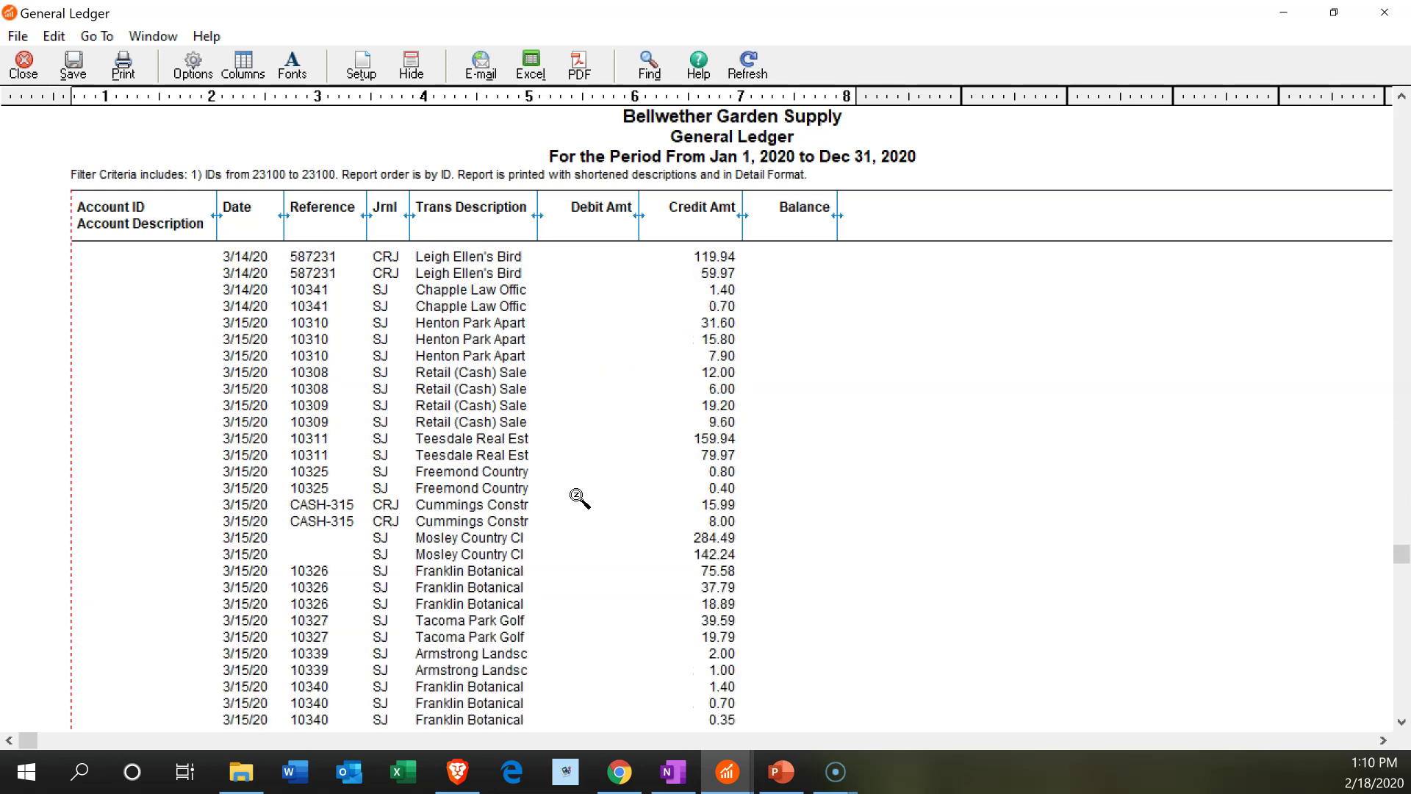
scroll(580, 498, down, 5)
click(563, 646)
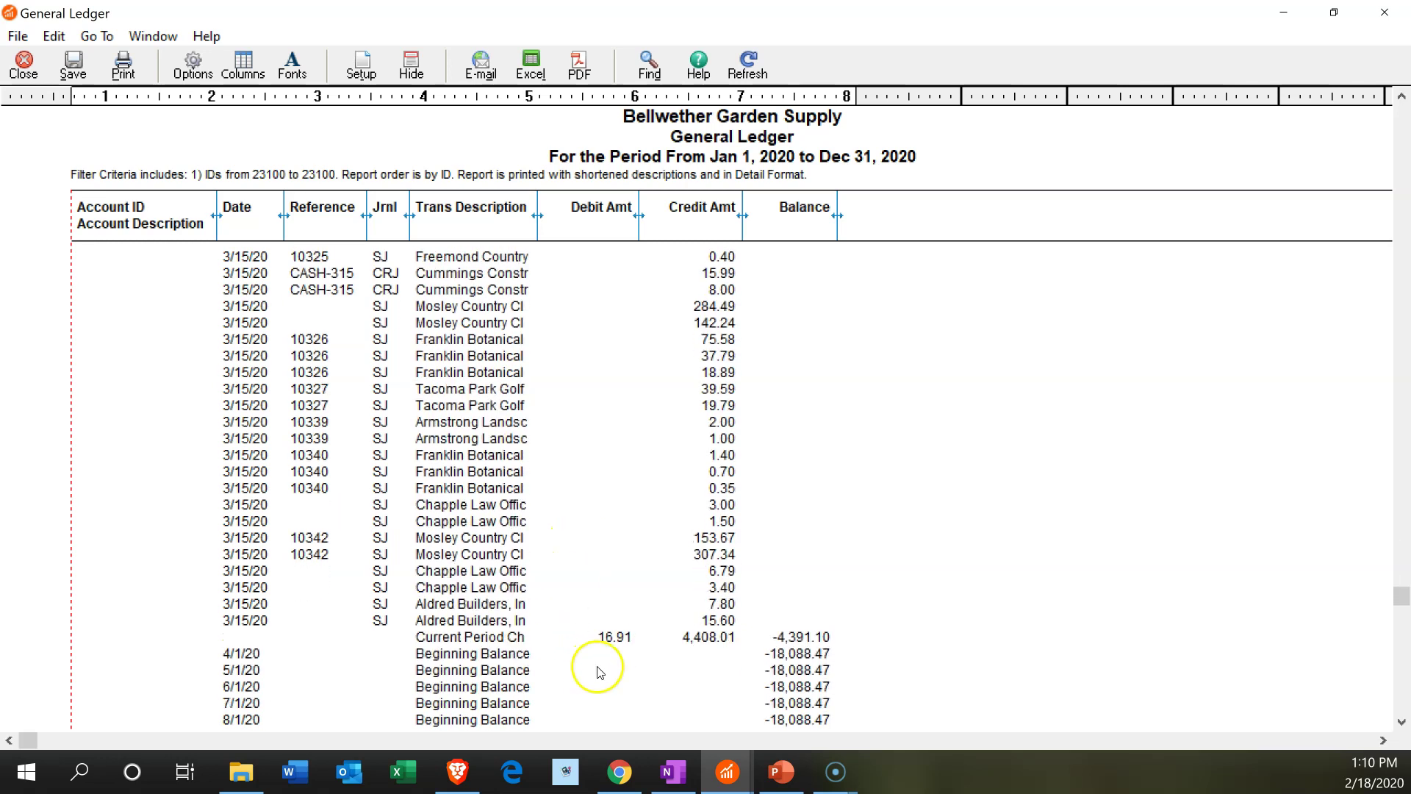
click(719, 616)
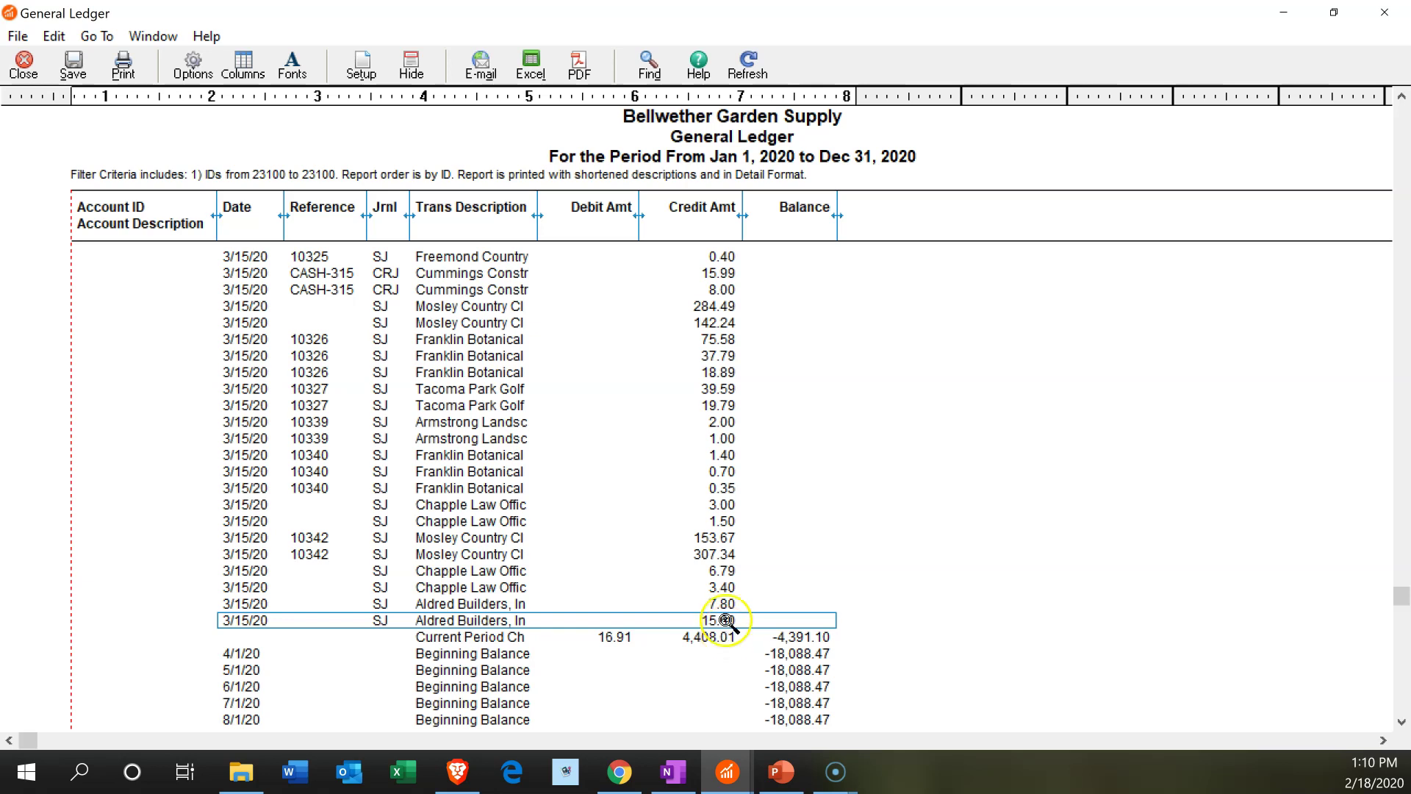
click(725, 613)
double_click(725, 613)
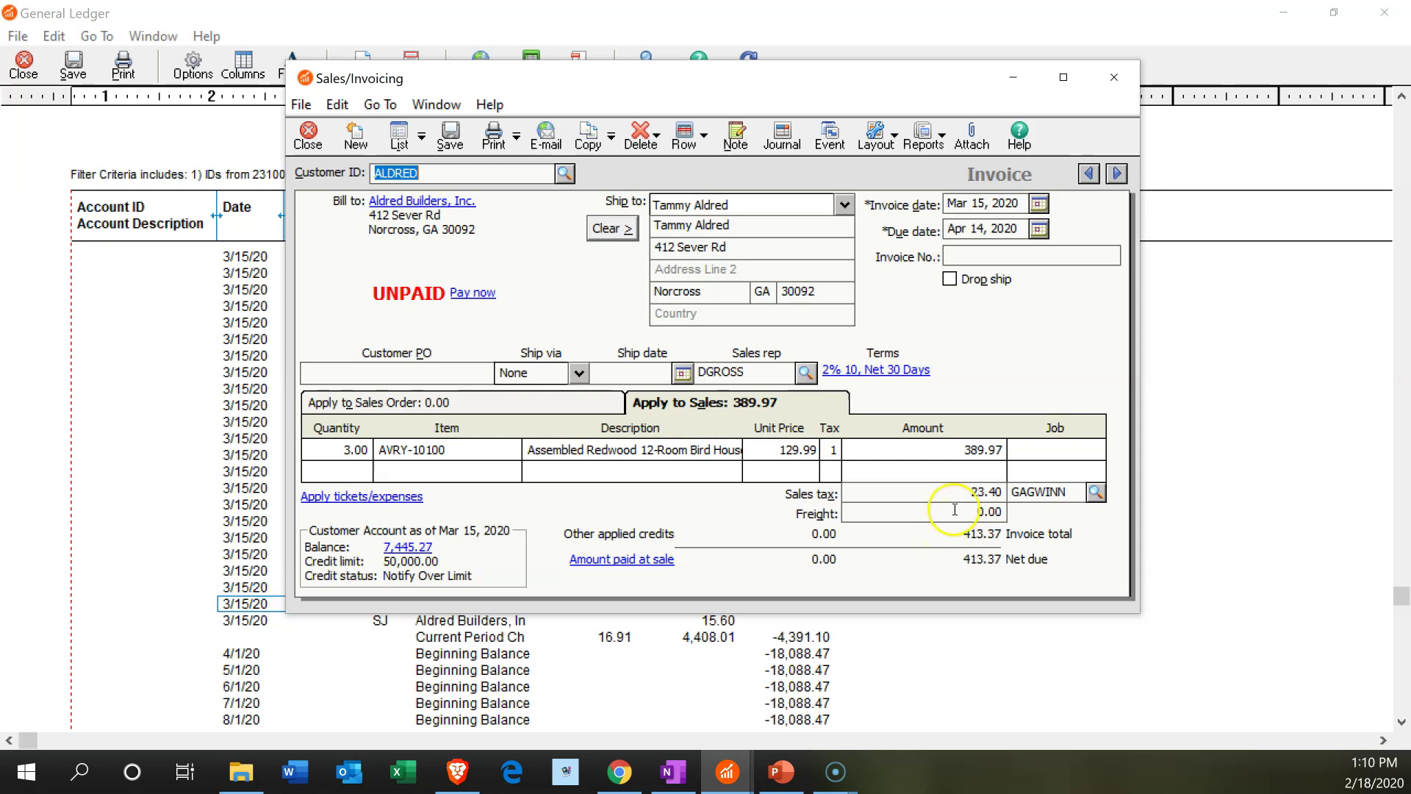
click(1116, 94)
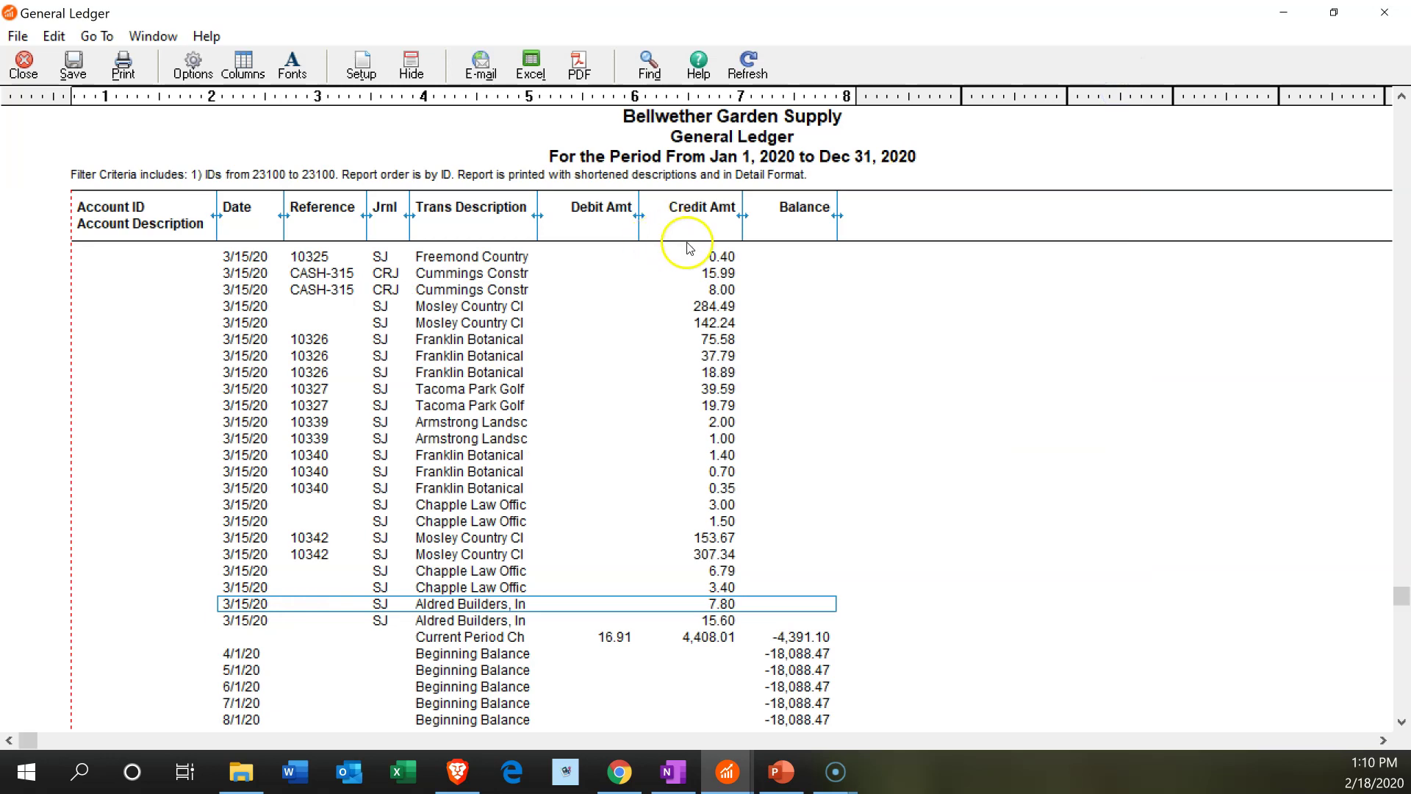
click(1375, 10)
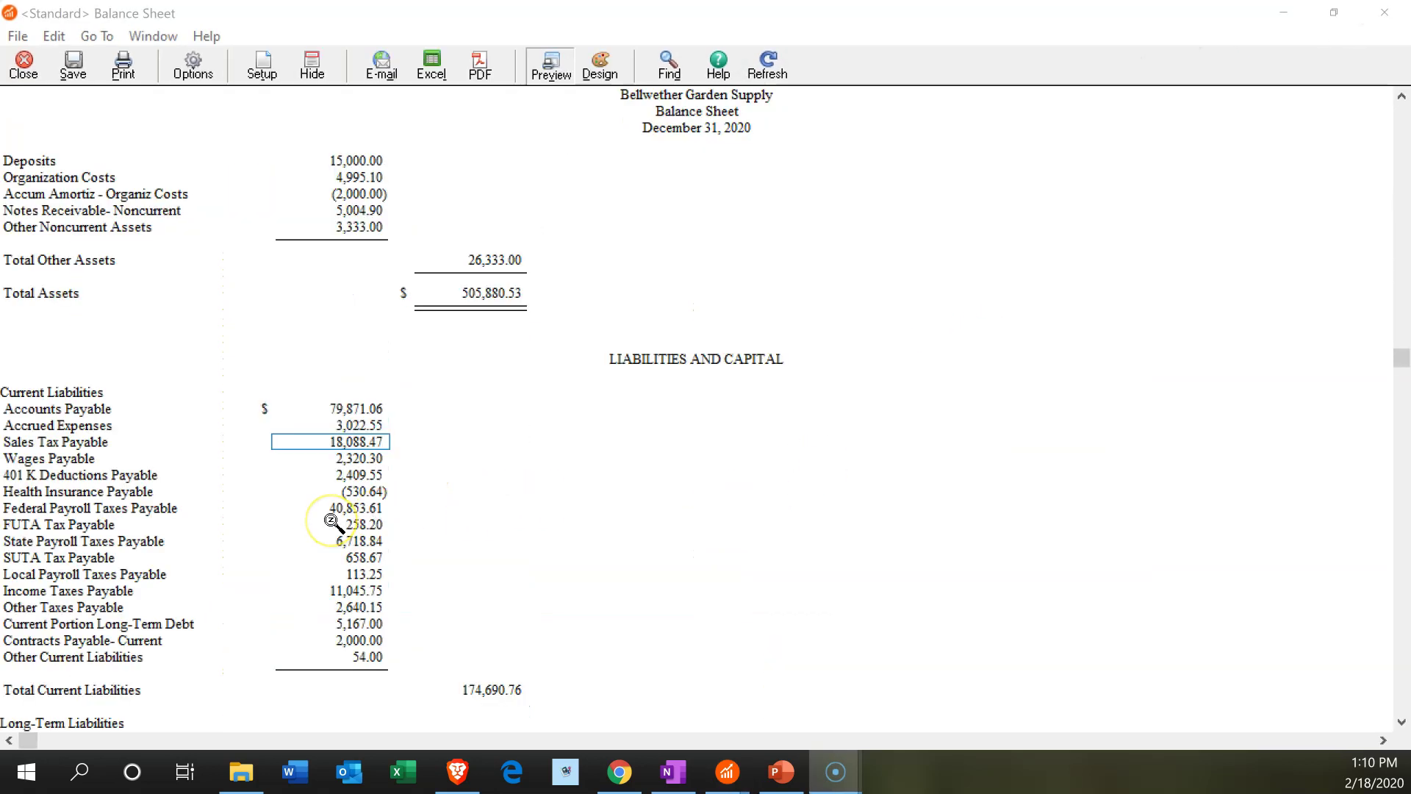
Drill down into the Inventory balance under Current Assets on the balance sheet
scroll(333, 522, up, 10)
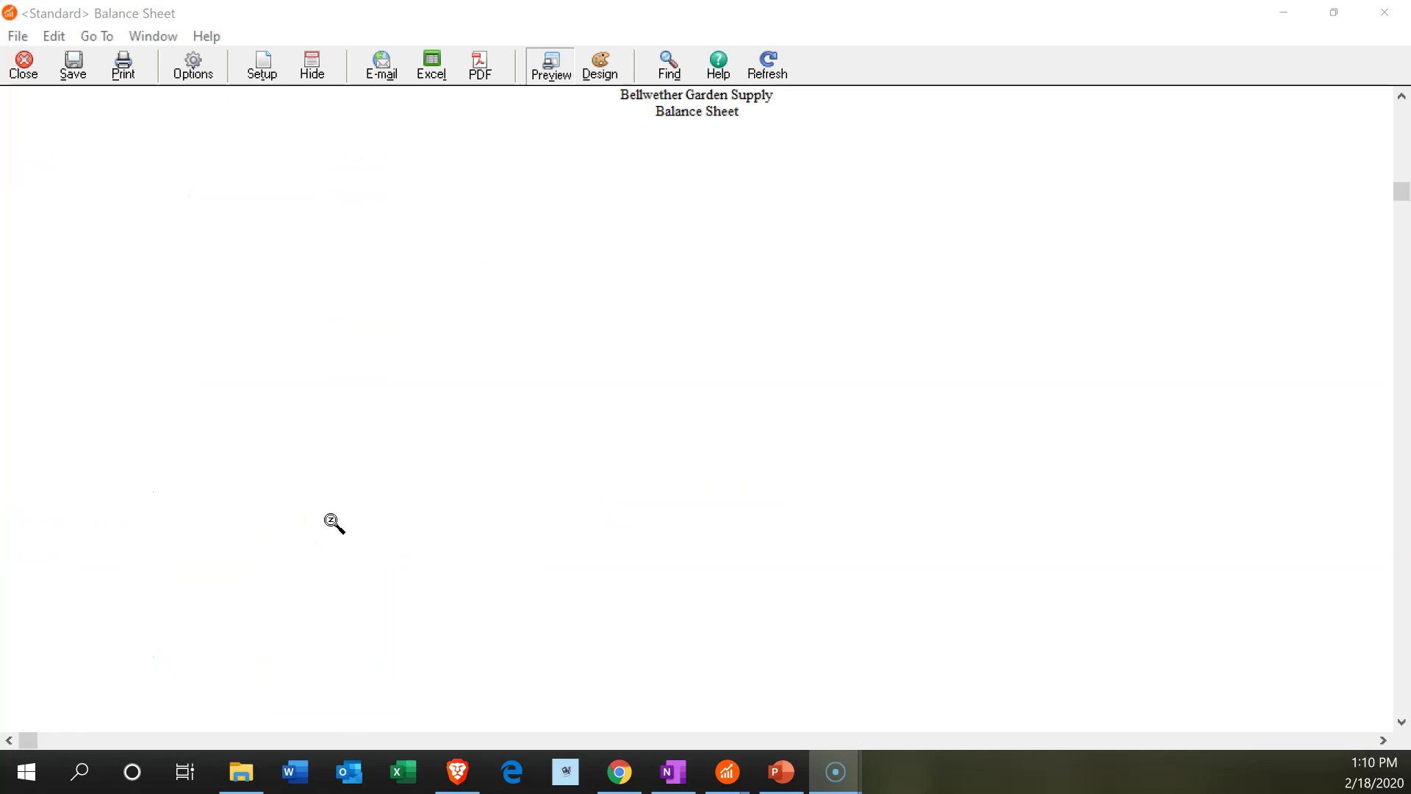
scroll(333, 522, up, 3)
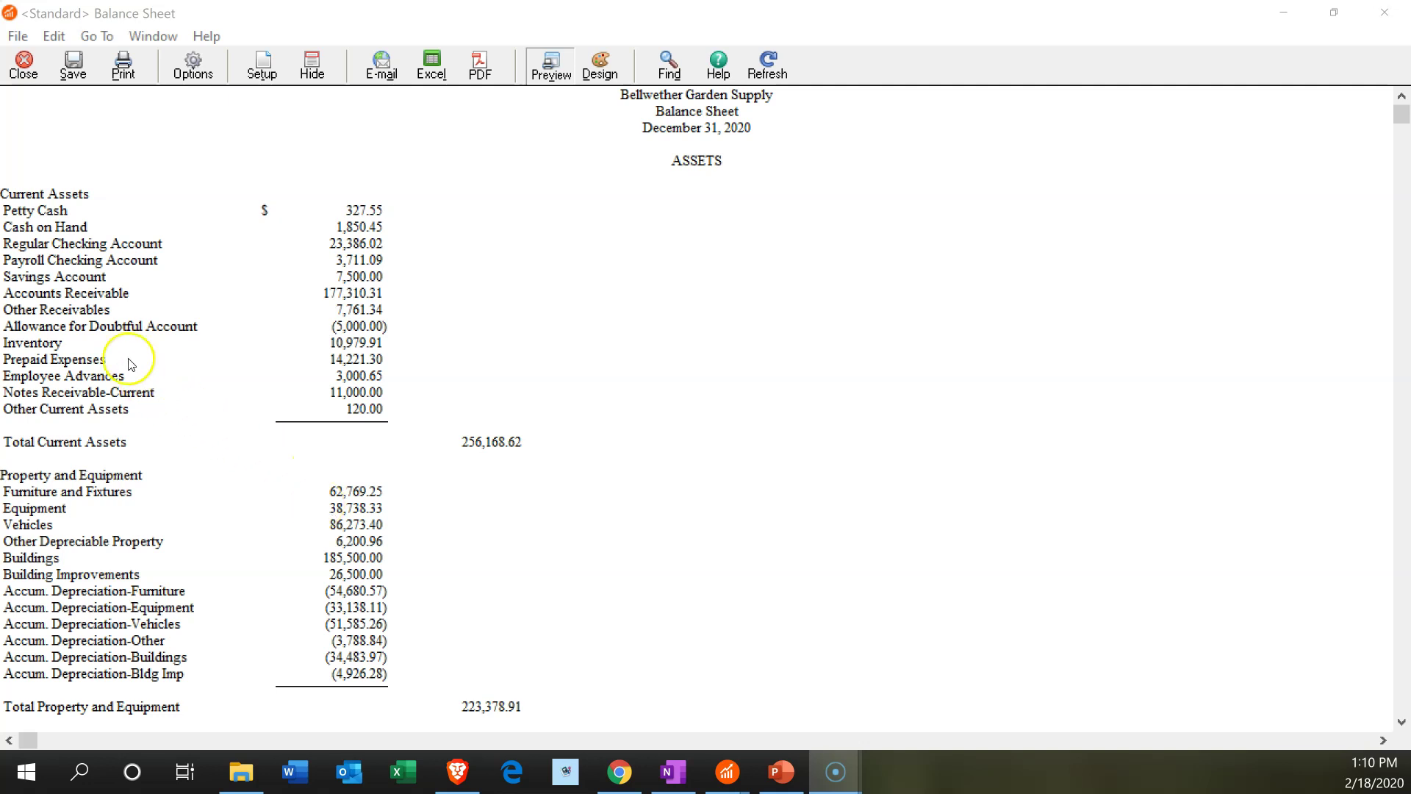
click(358, 342)
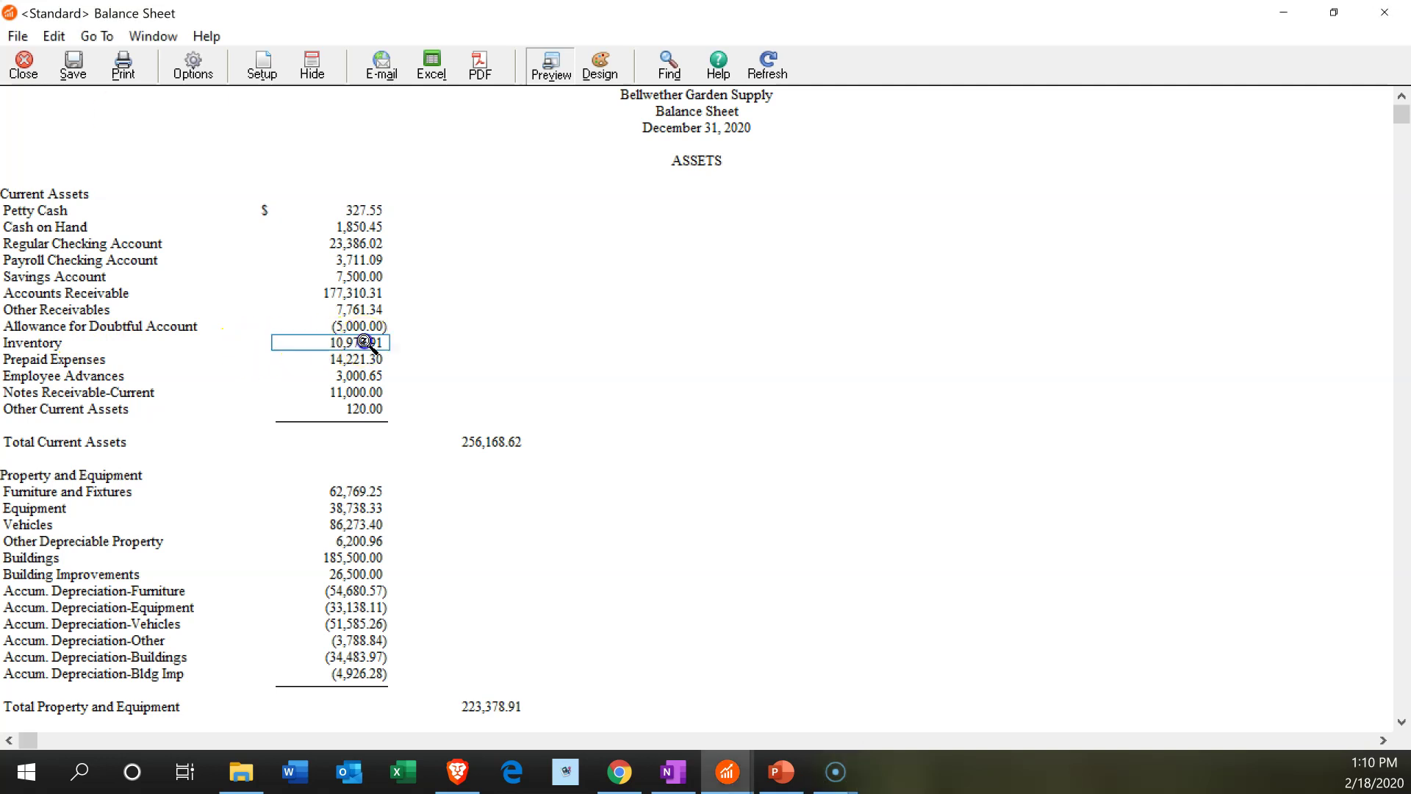
double_click(363, 341)
Set the Inventory General Ledger report to start from Period 1 (1/1/20) and run it
click(178, 71)
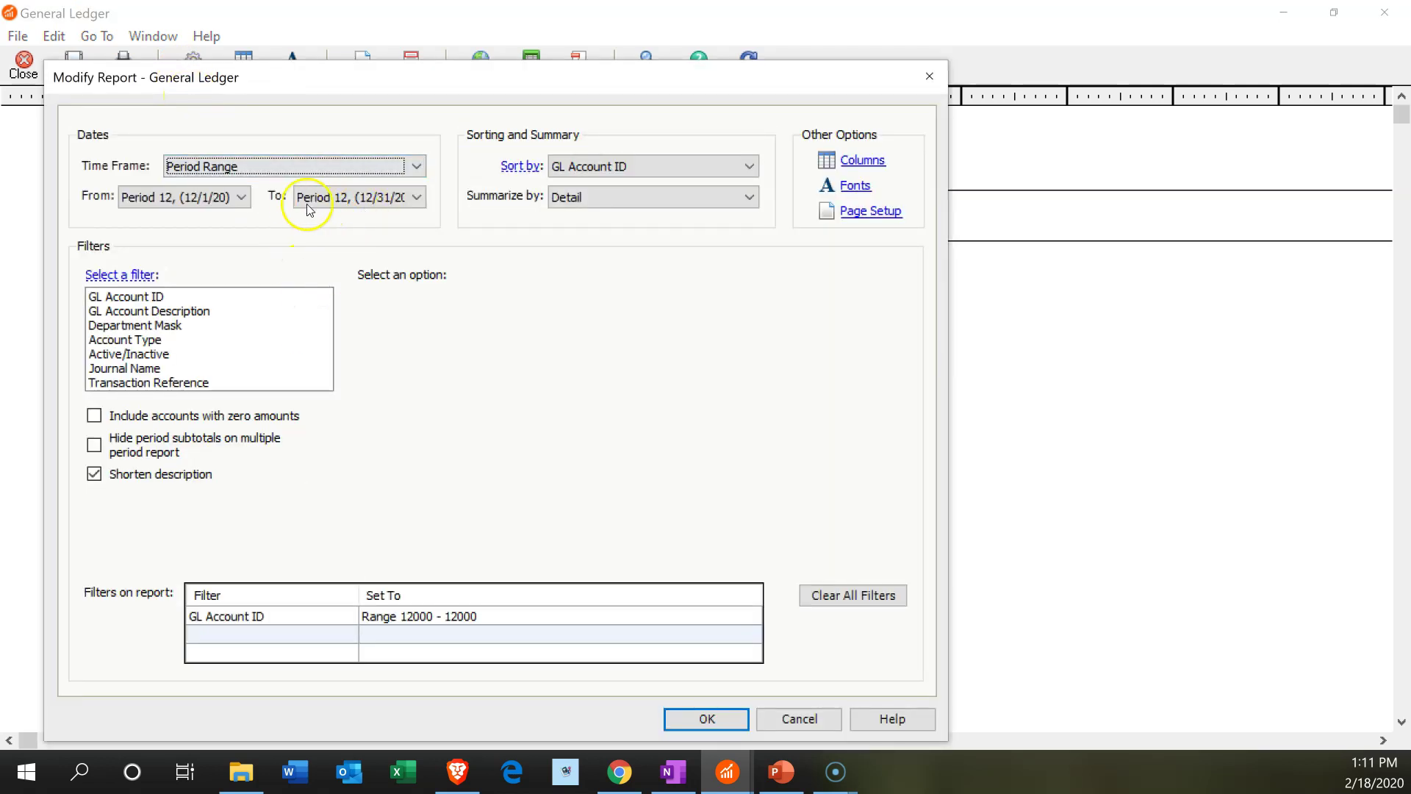
click(241, 197)
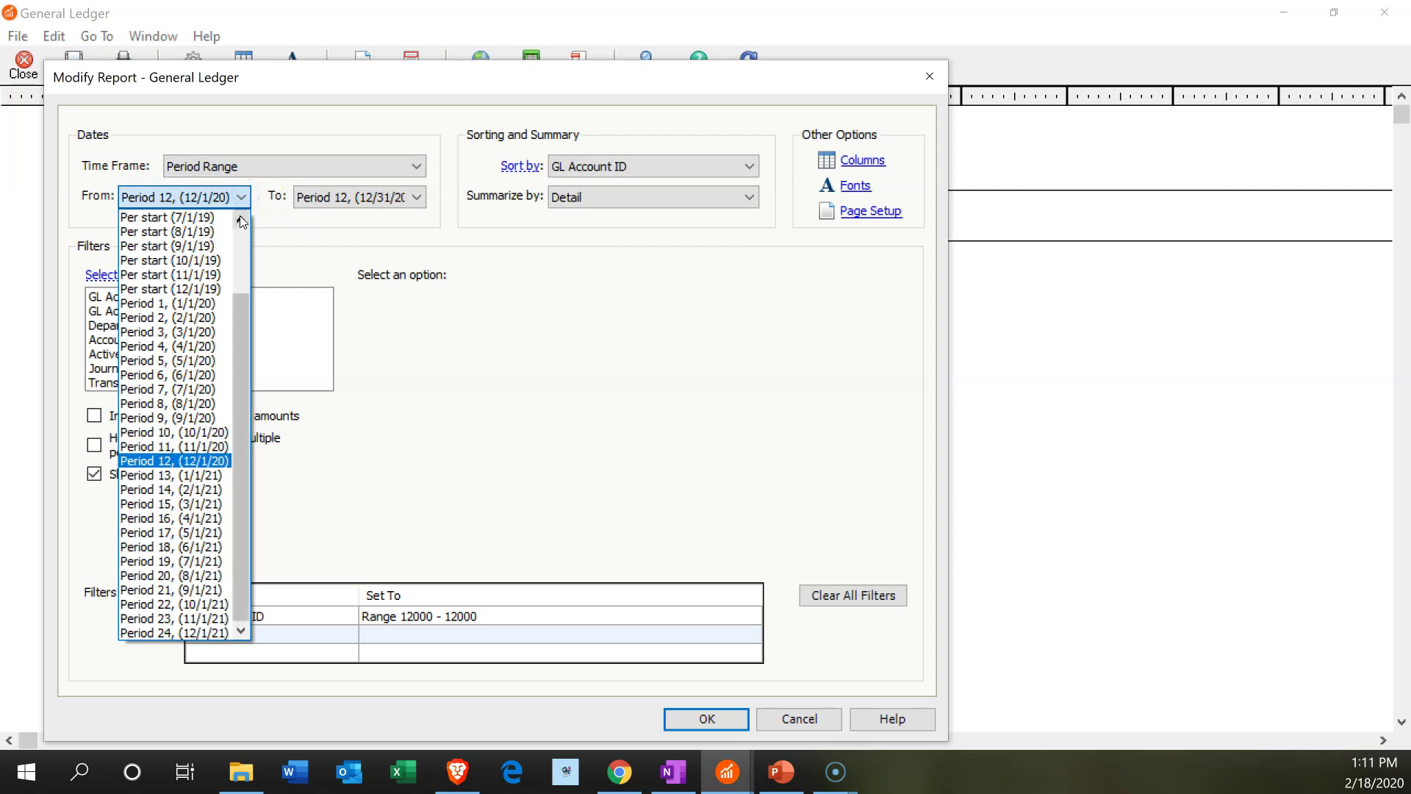
click(199, 309)
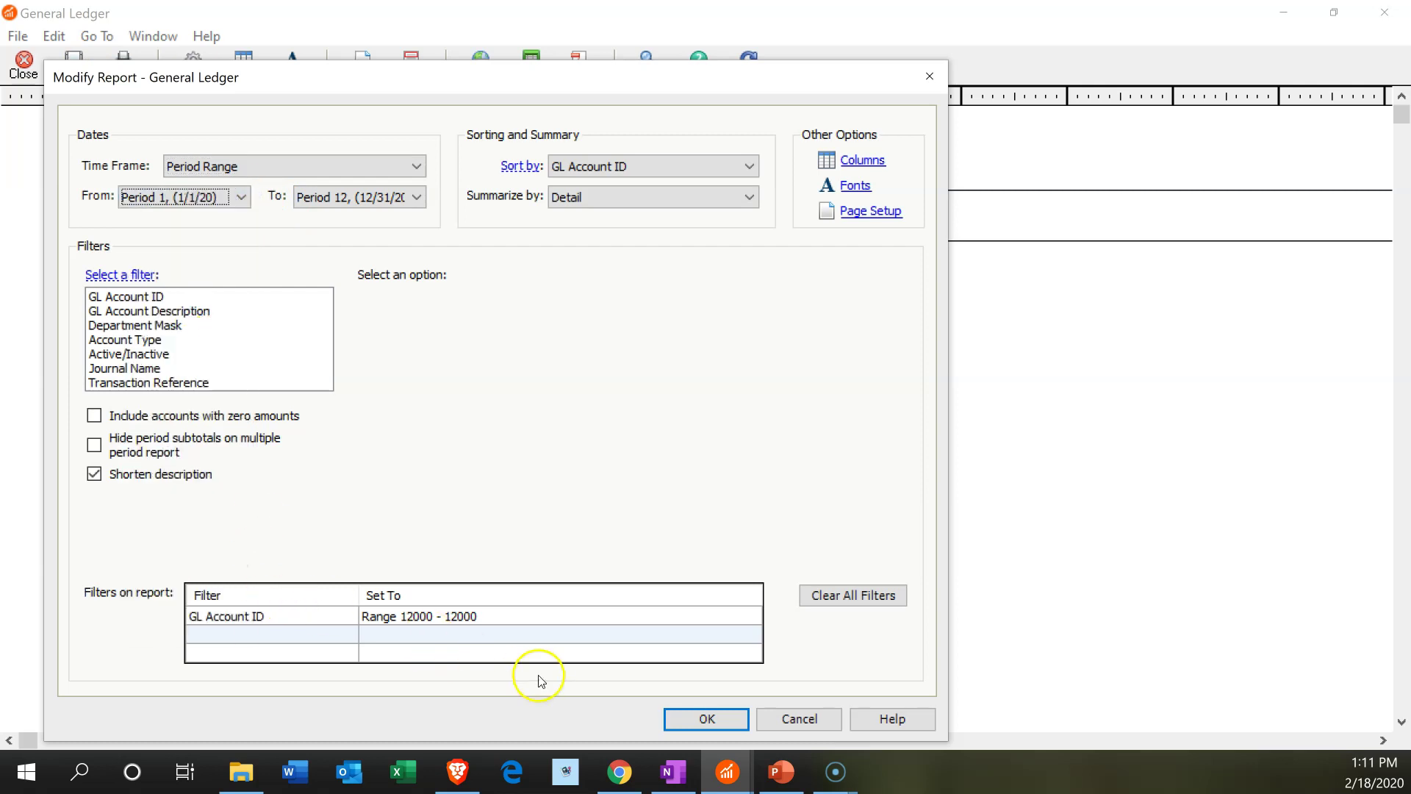
click(703, 726)
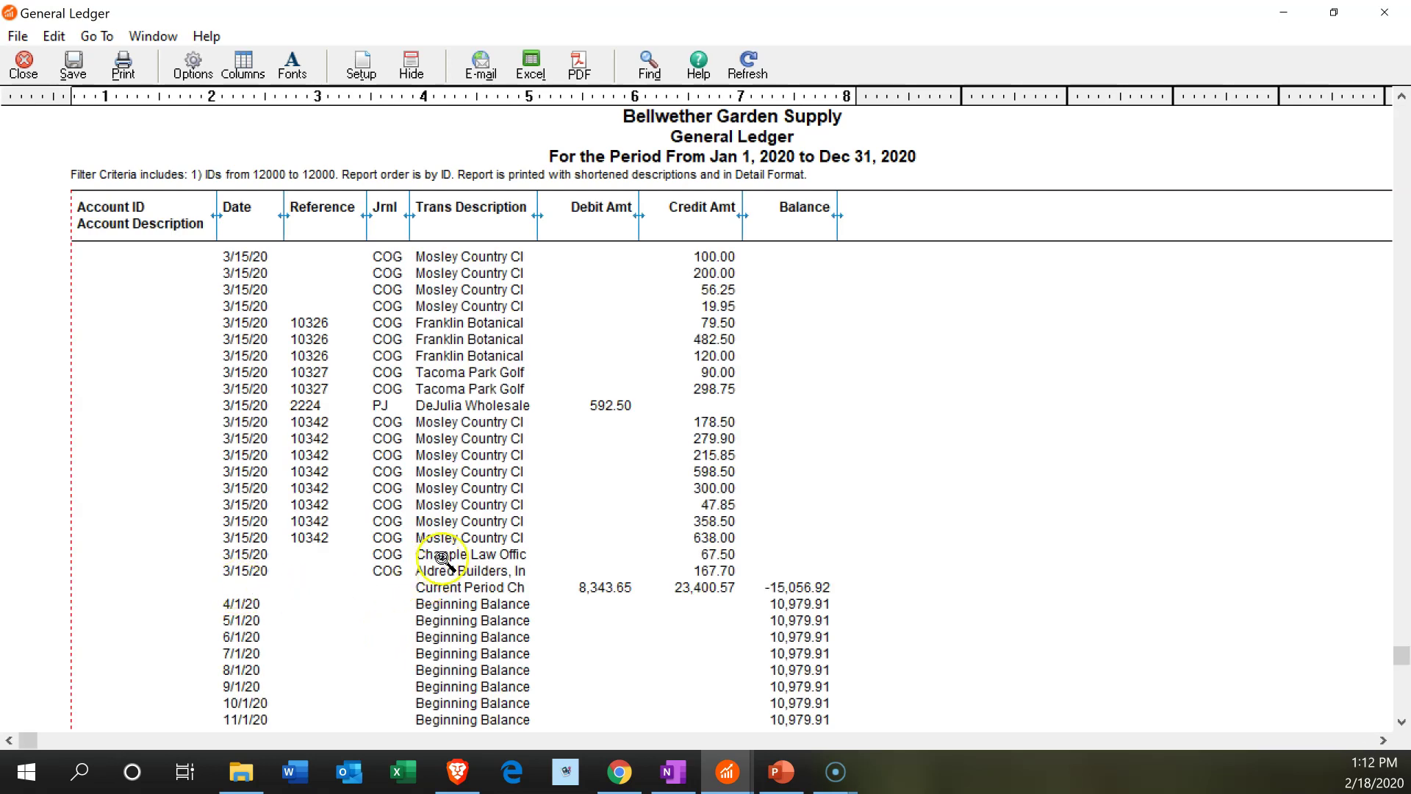
View the Aldred Builders invoice from its 3/15/20 cost of goods entry, and close both the invoice and the Inventory ledger report
click(709, 572)
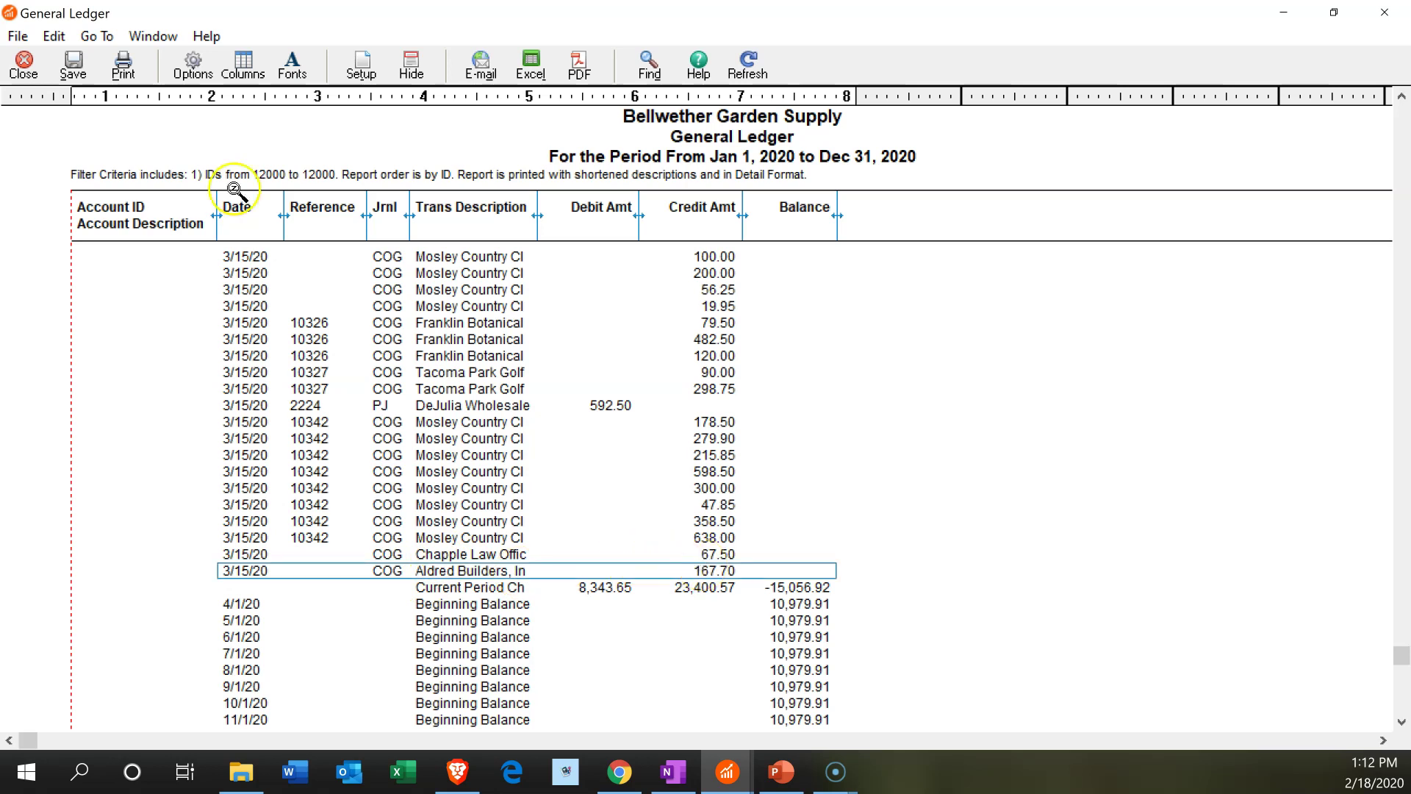
double_click(763, 572)
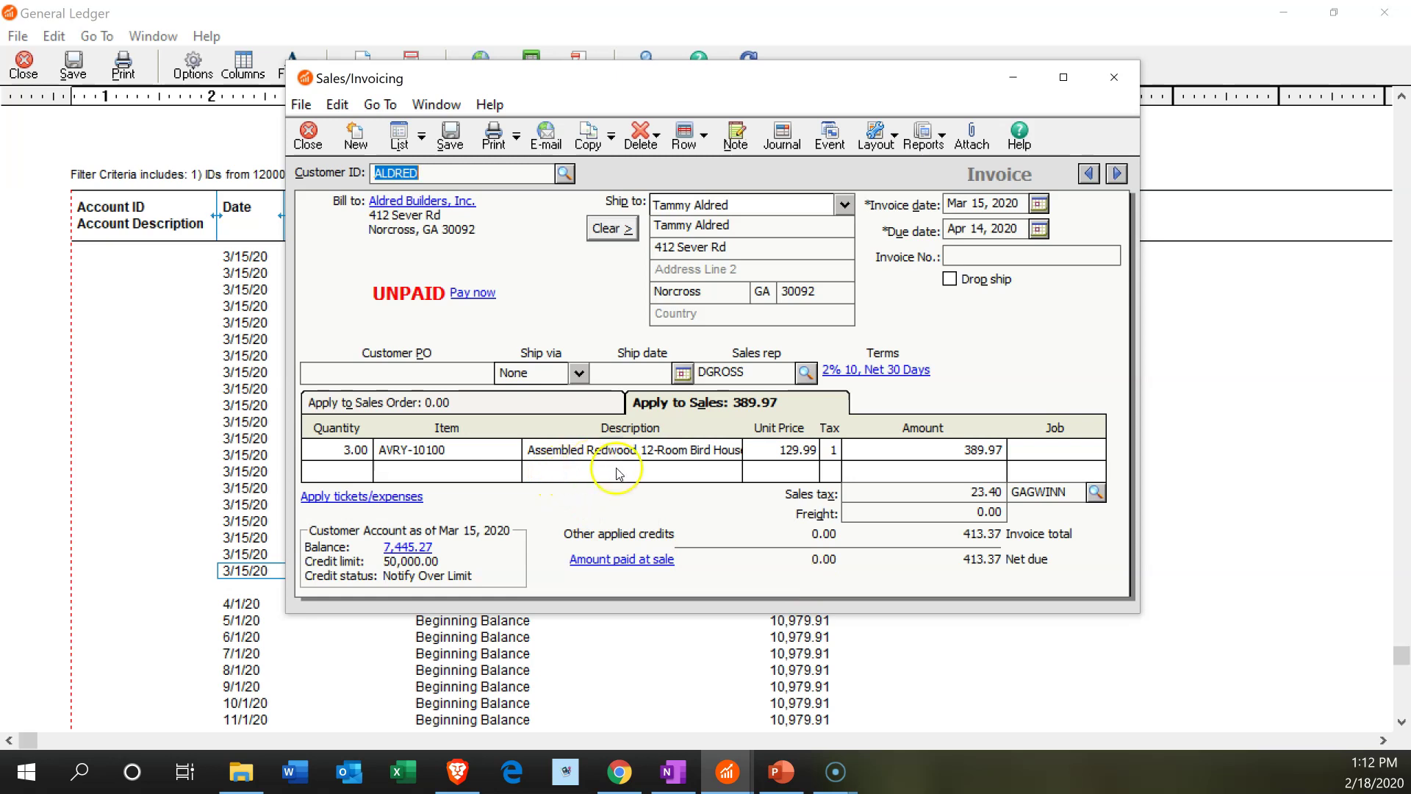
click(1113, 78)
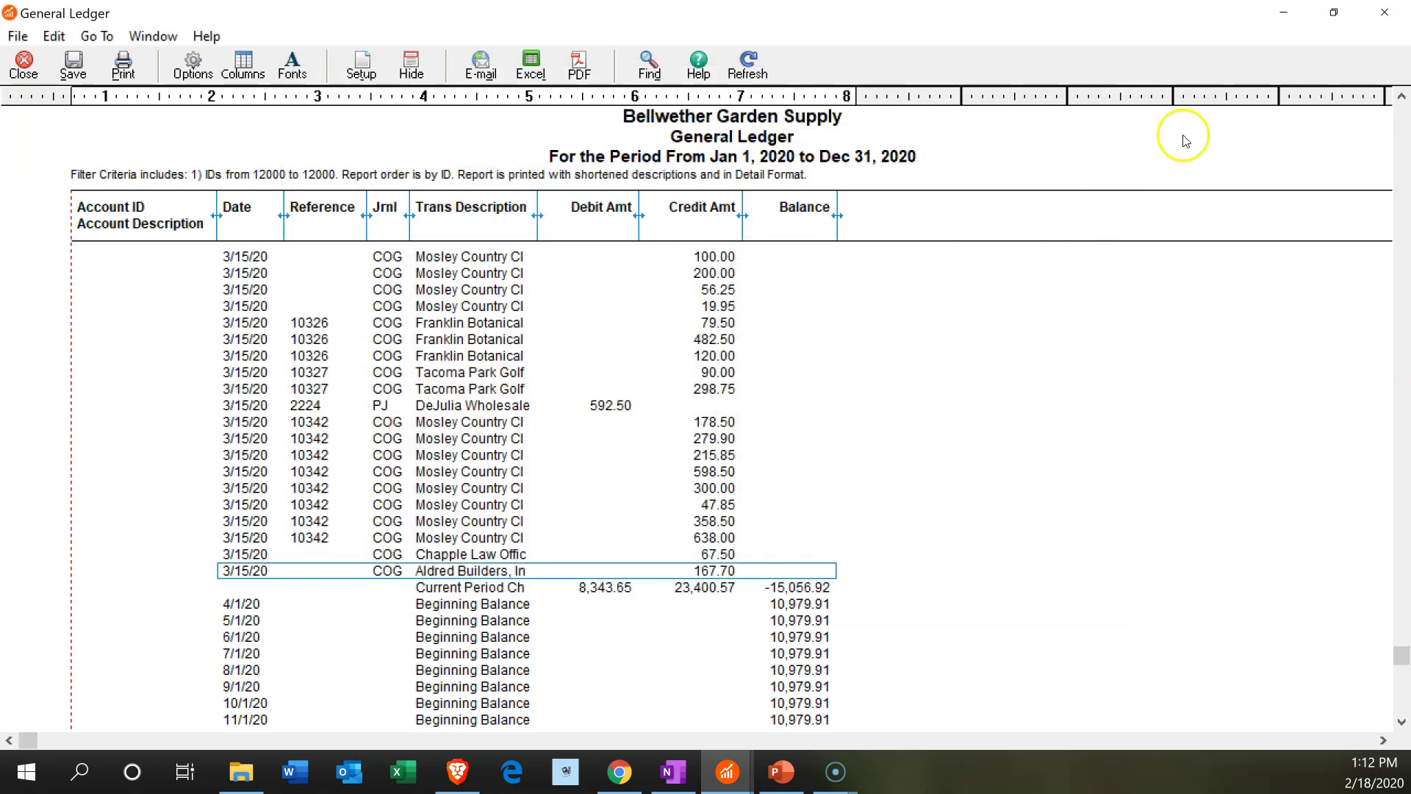
click(1384, 13)
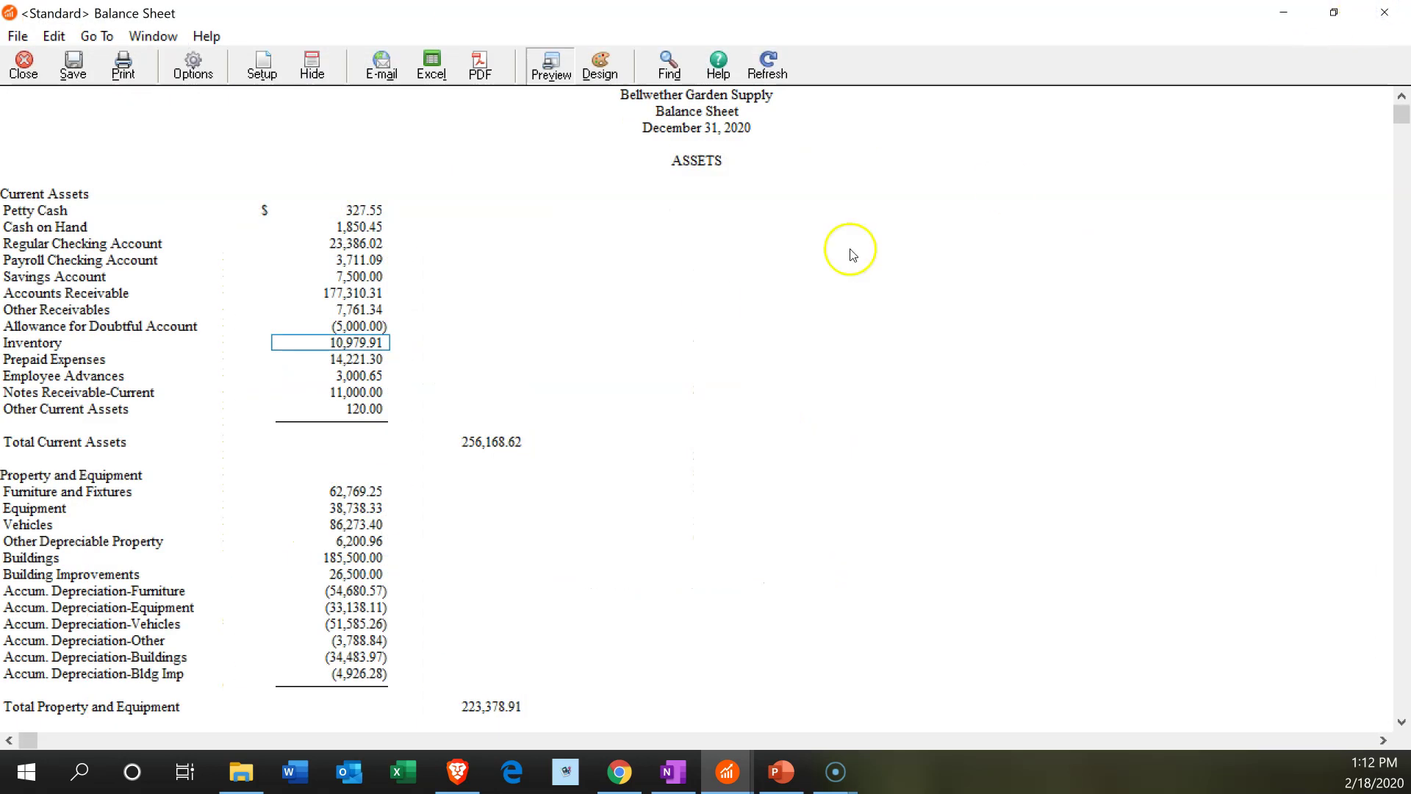
Switch to the income statement and drill down into the current-month Product Cost - Aviary amount under Cost of Sales
click(735, 769)
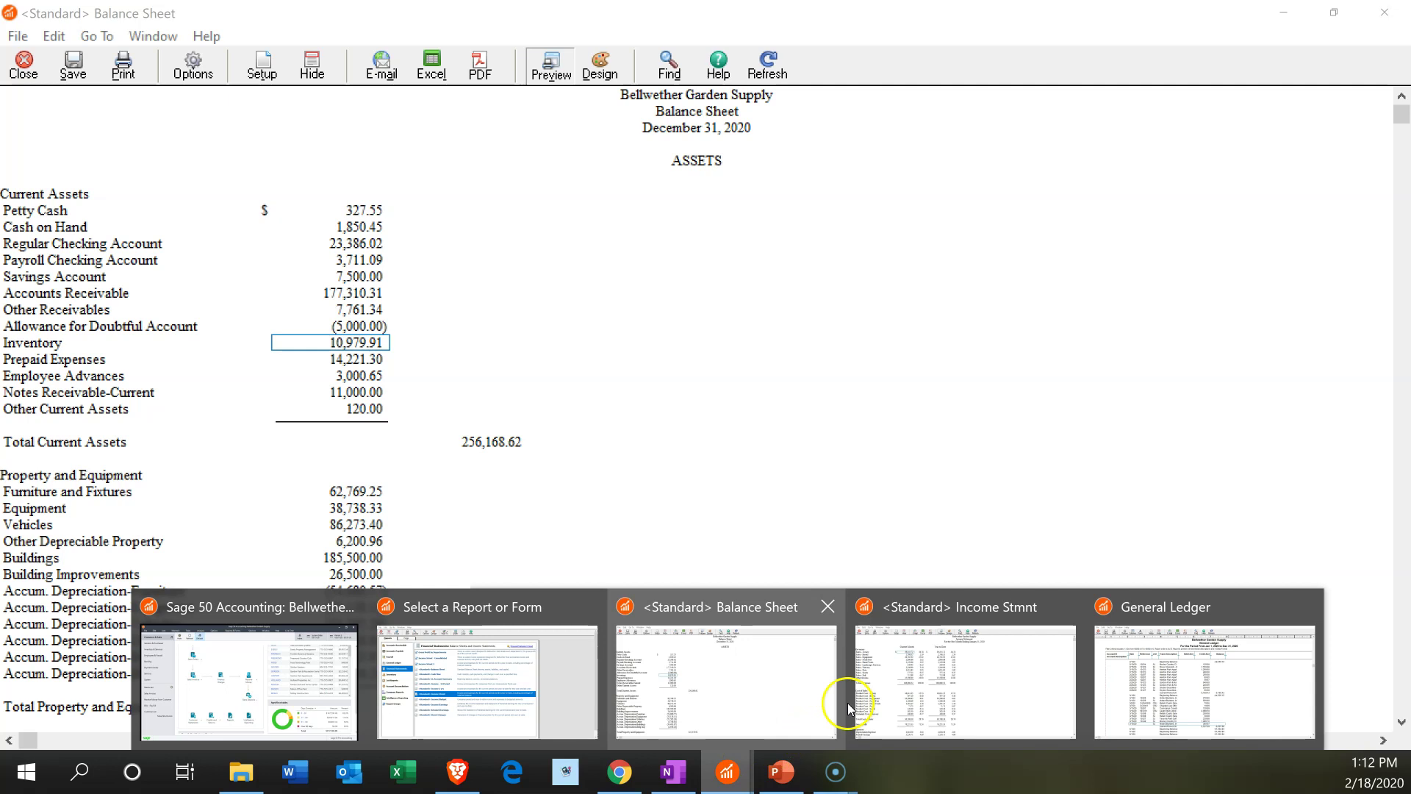
click(911, 650)
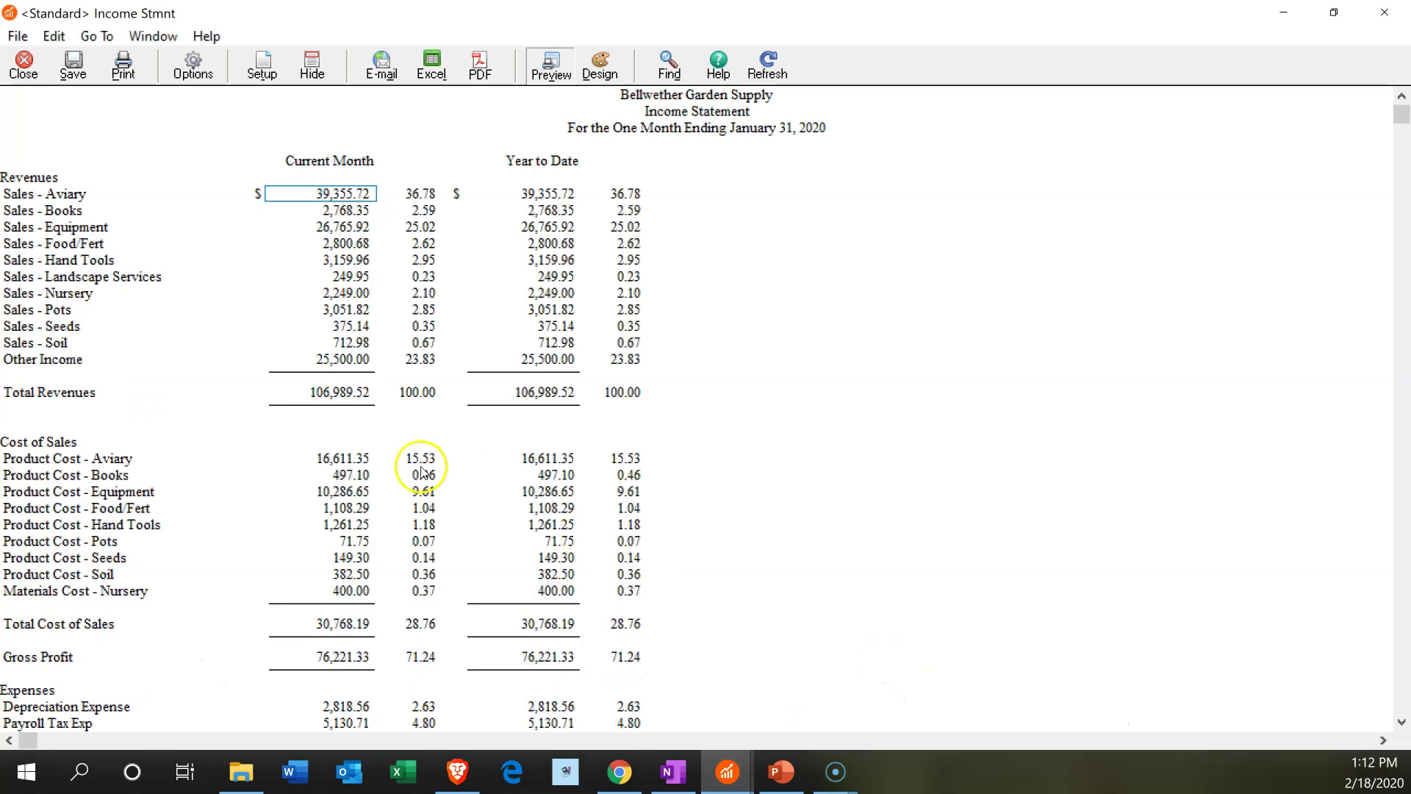
scroll(242, 540, down, 1)
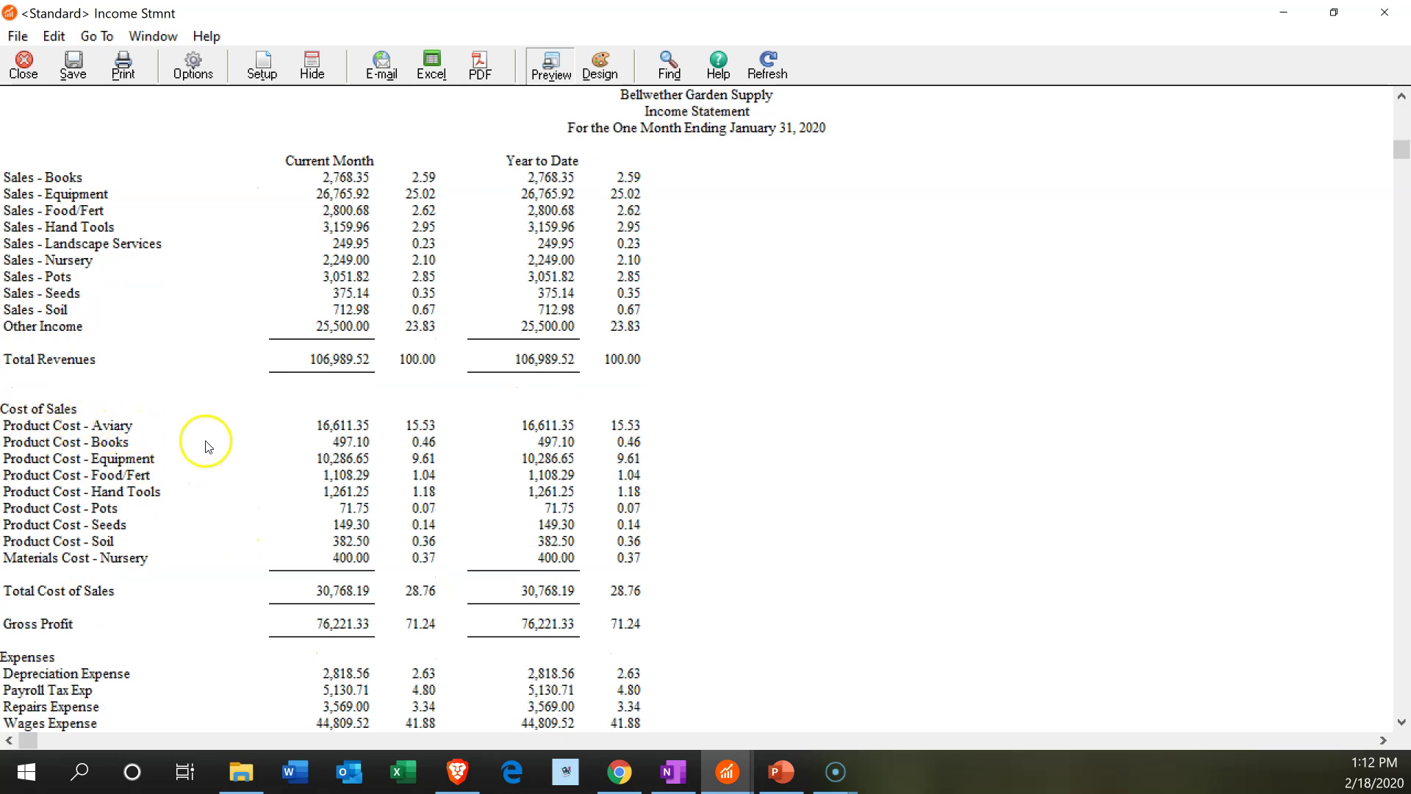
click(345, 427)
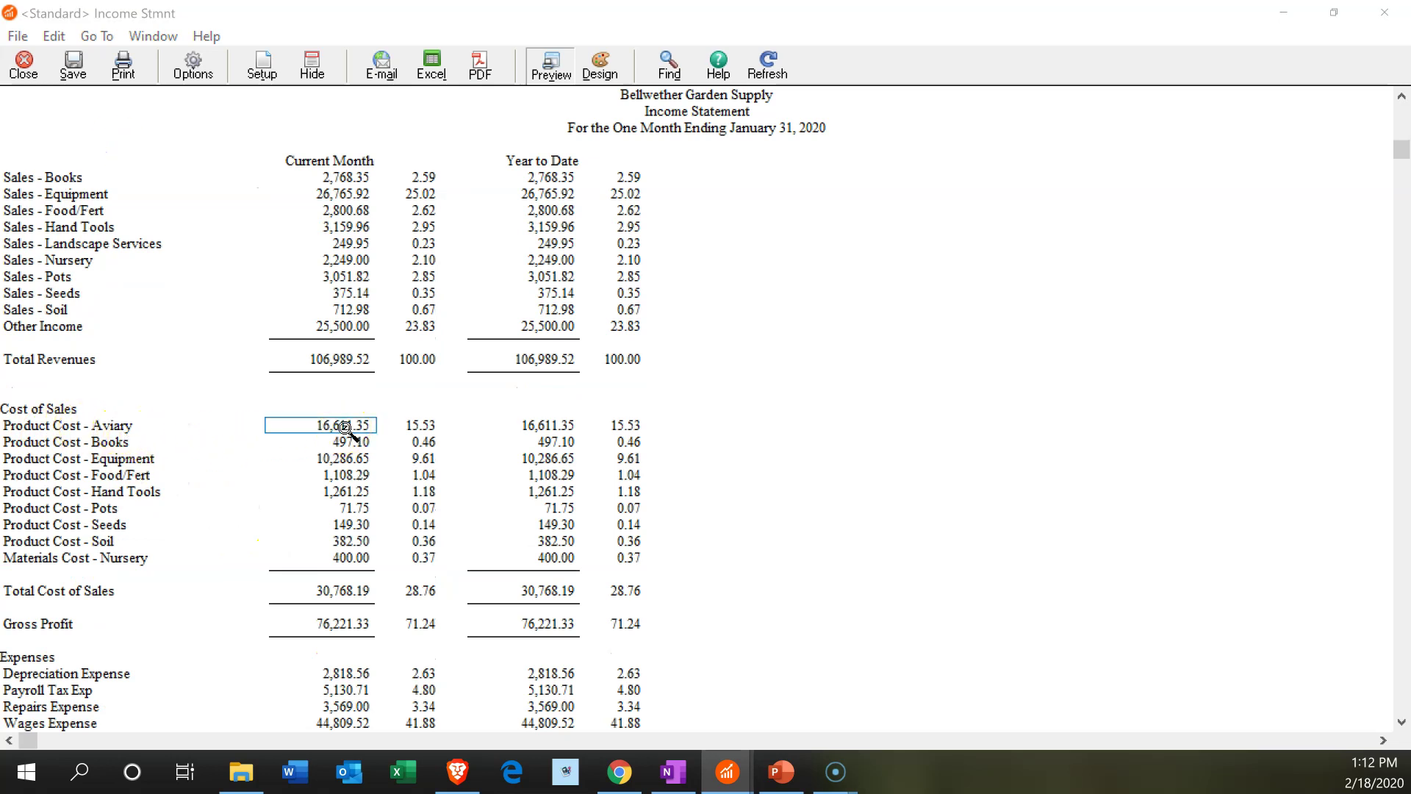
Extend the Product Cost - Aviary General Ledger report to Period 3 (3/31/20) and run it
click(198, 72)
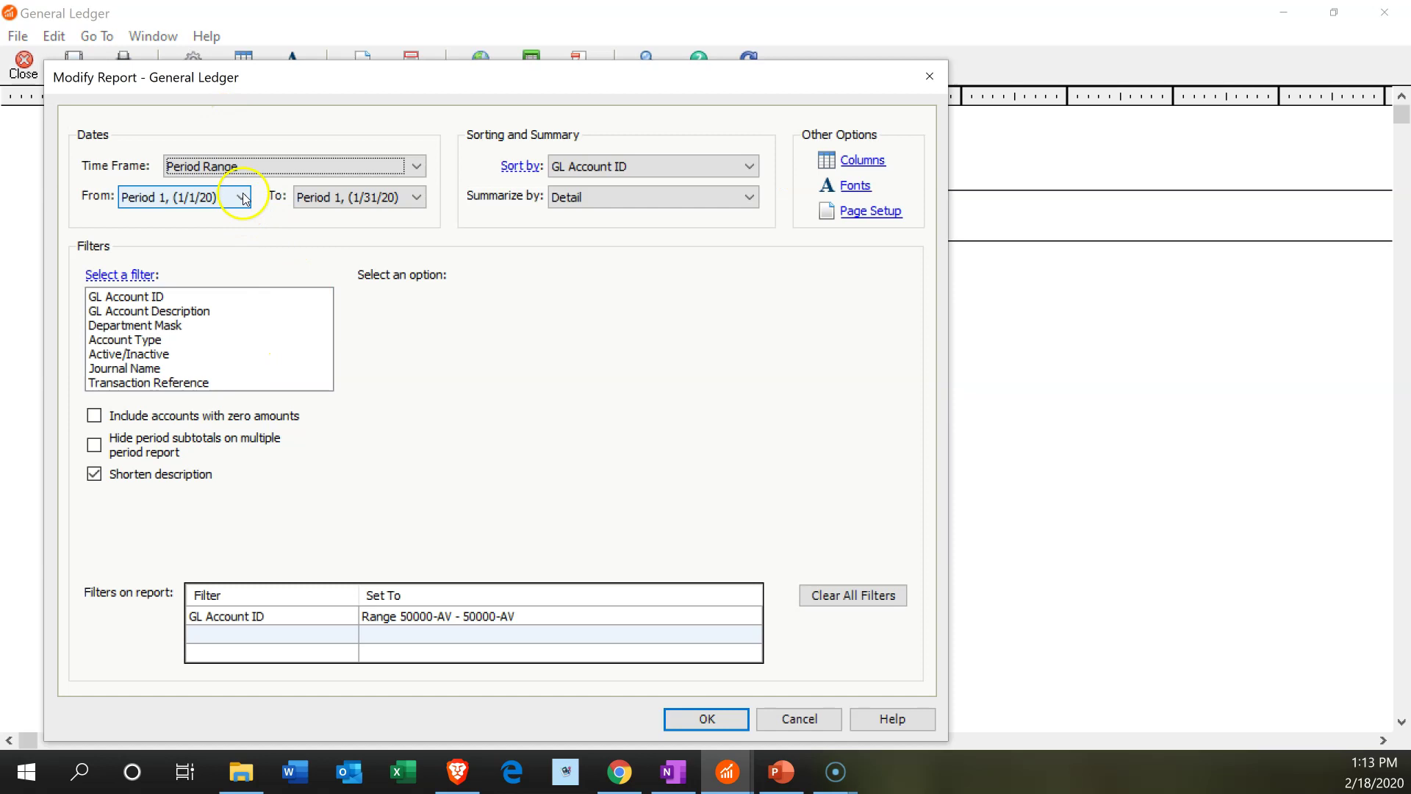
click(362, 197)
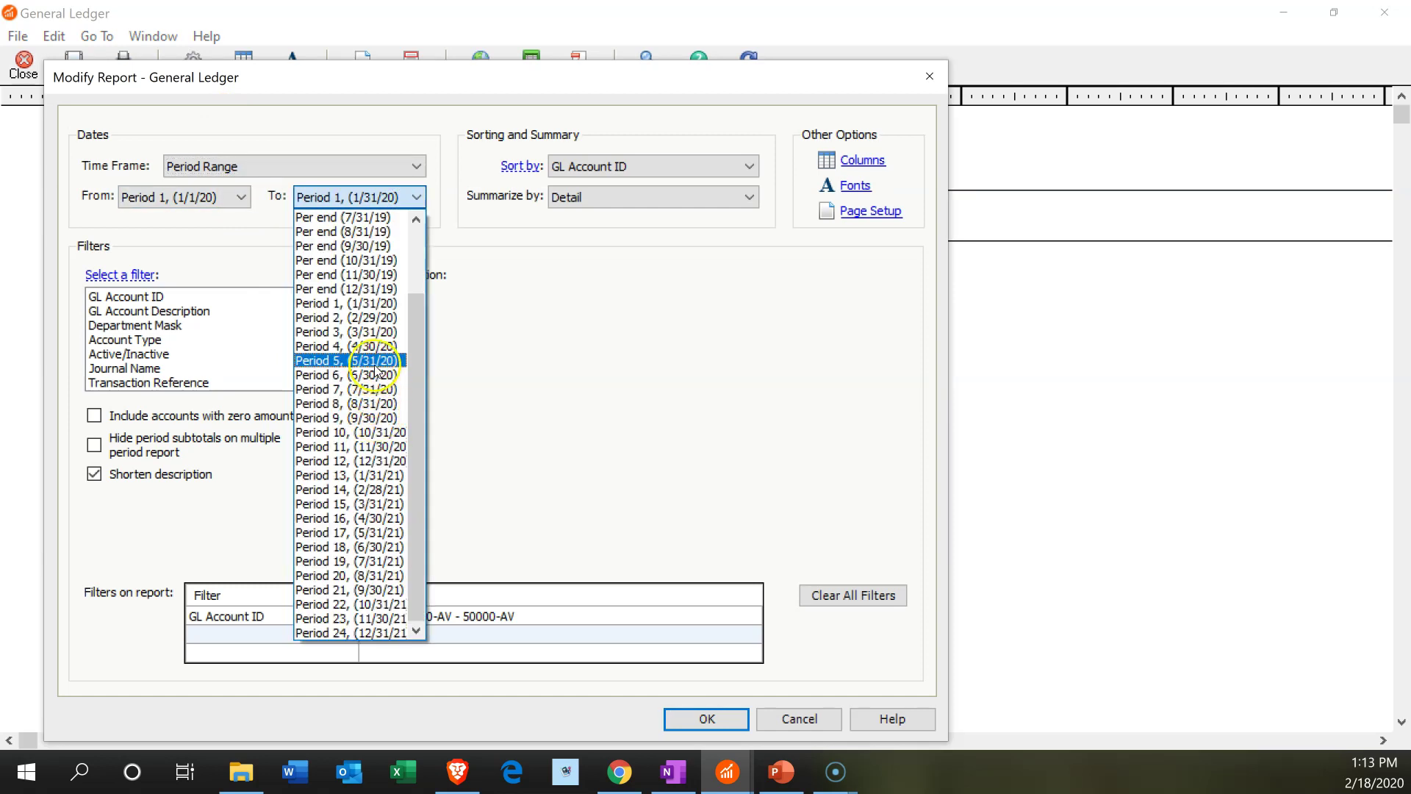
click(372, 333)
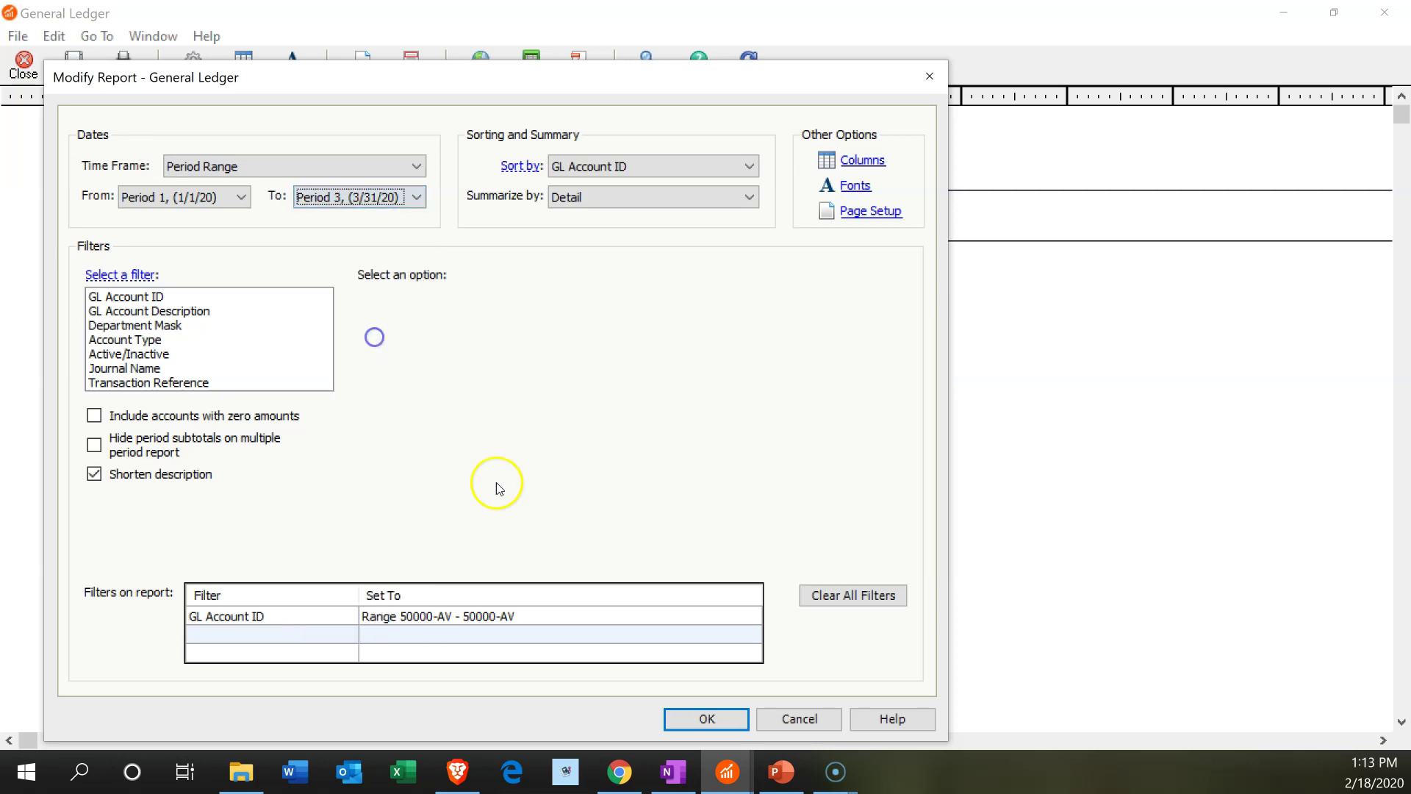
click(710, 721)
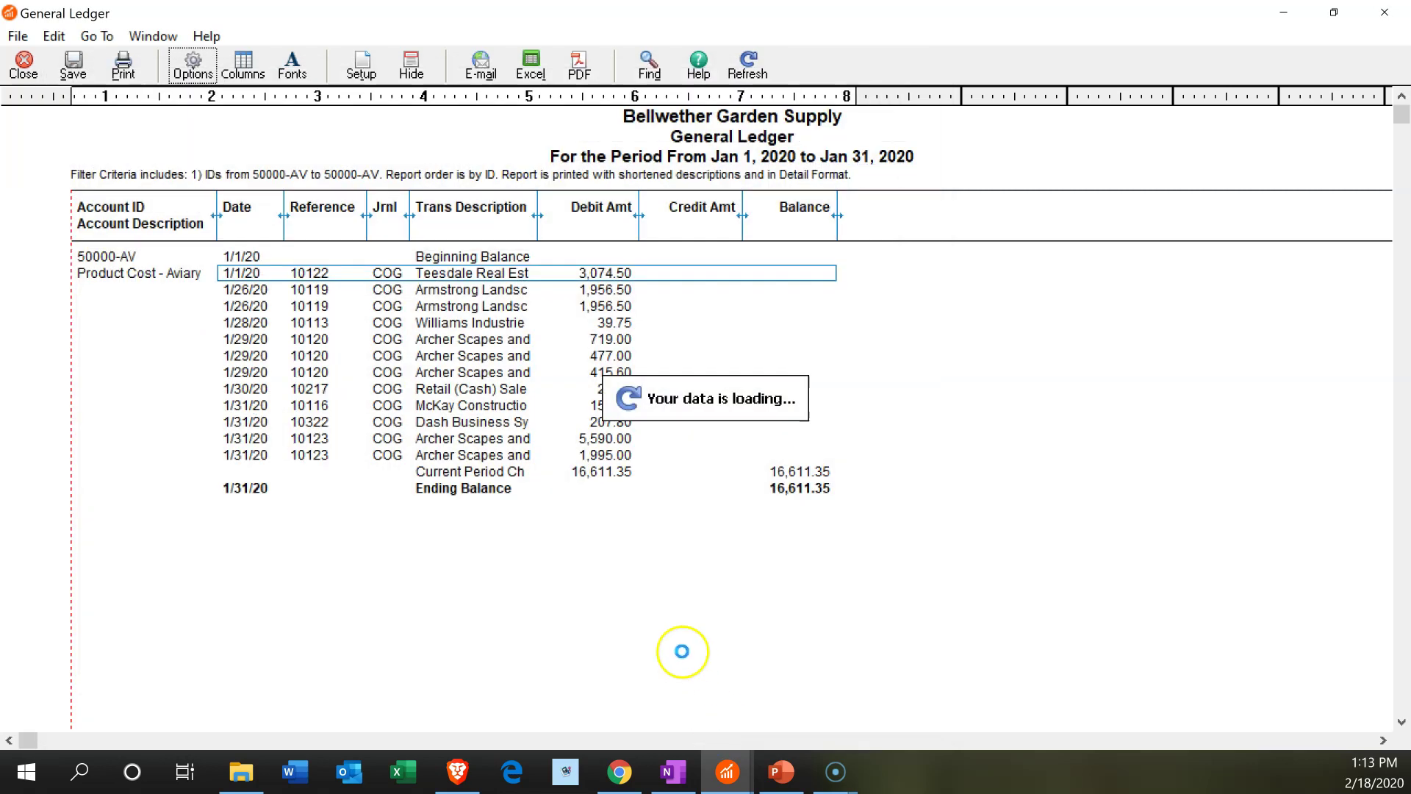
View the Aldred Builders 3/15/20 cost of goods entry, and close the Product Cost - Aviary ledger report
scroll(672, 610, down, 4)
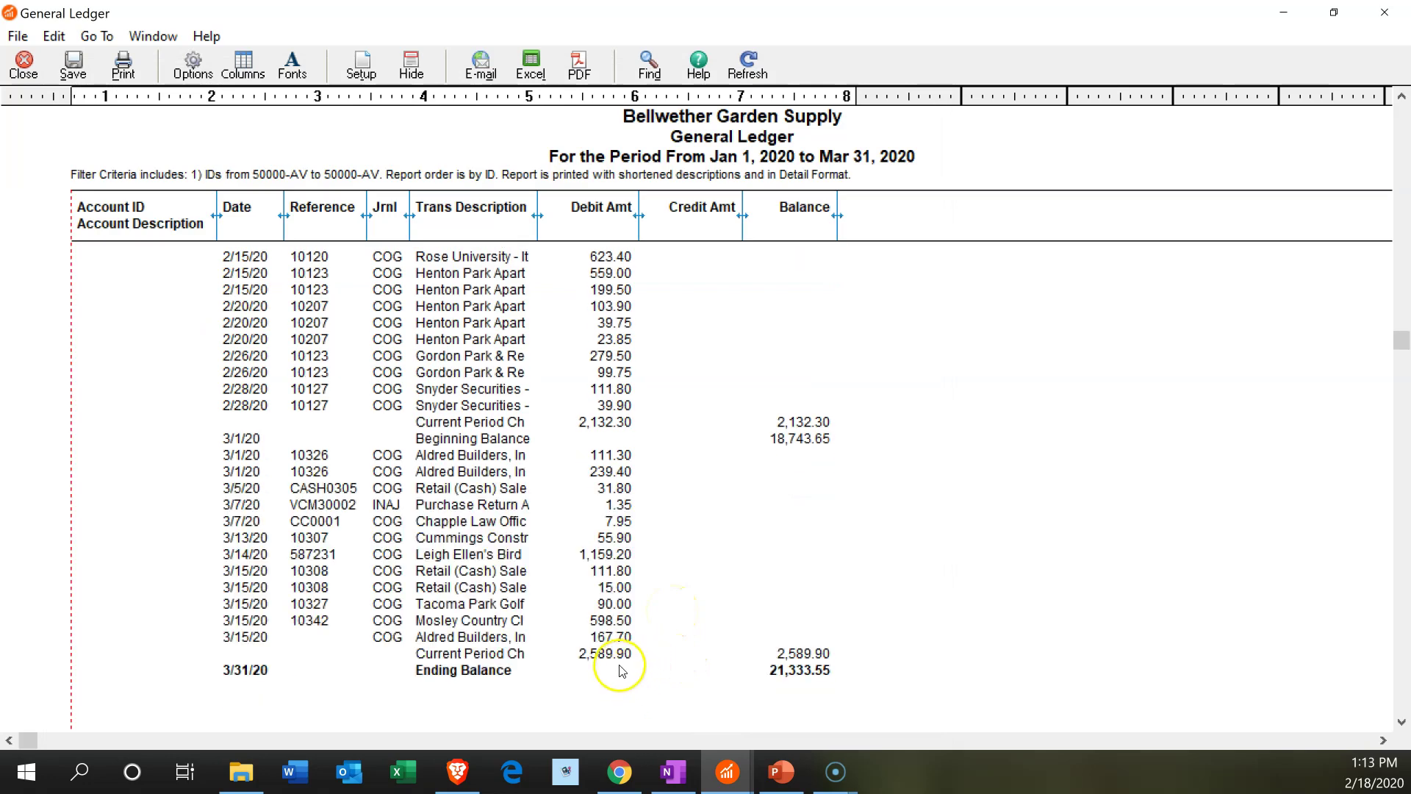
click(613, 640)
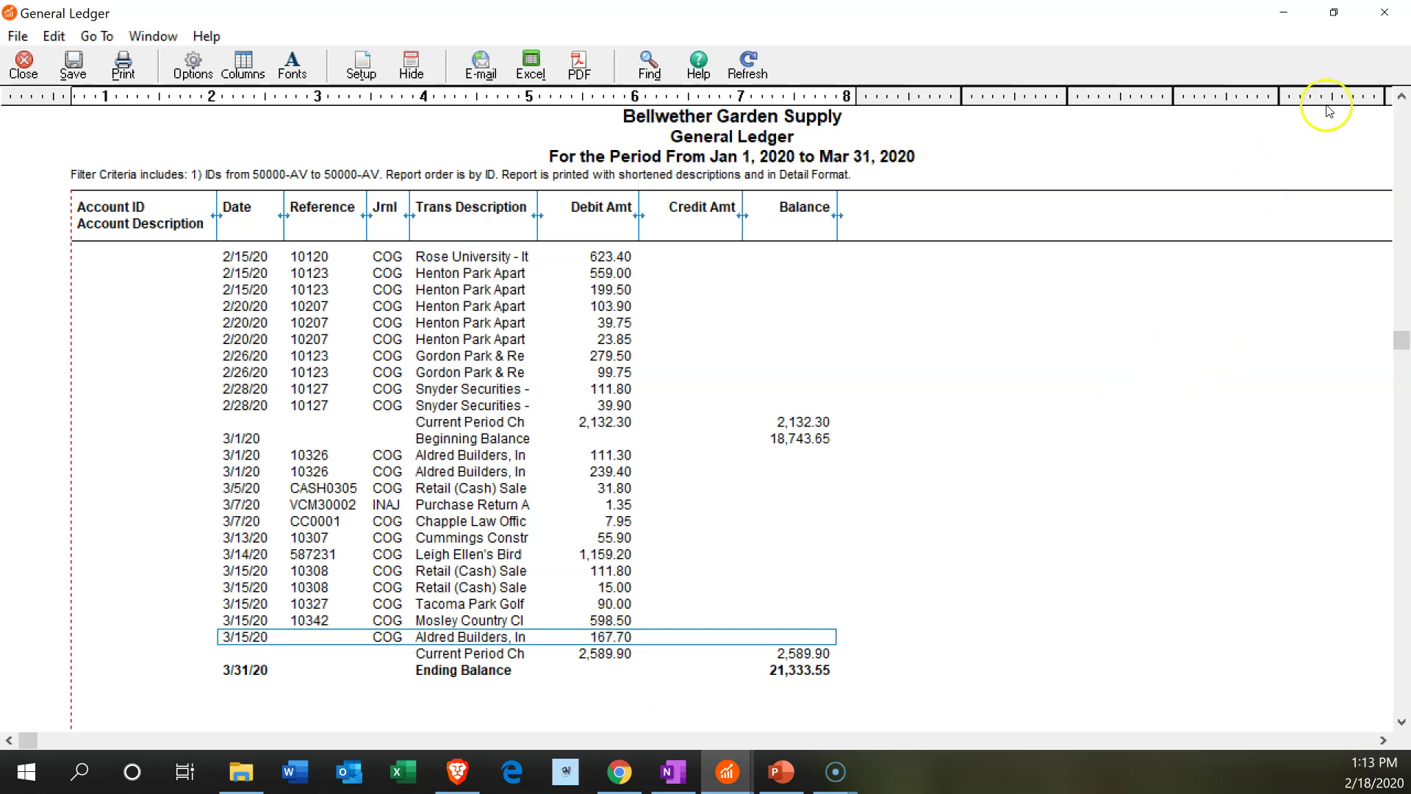
click(1379, 9)
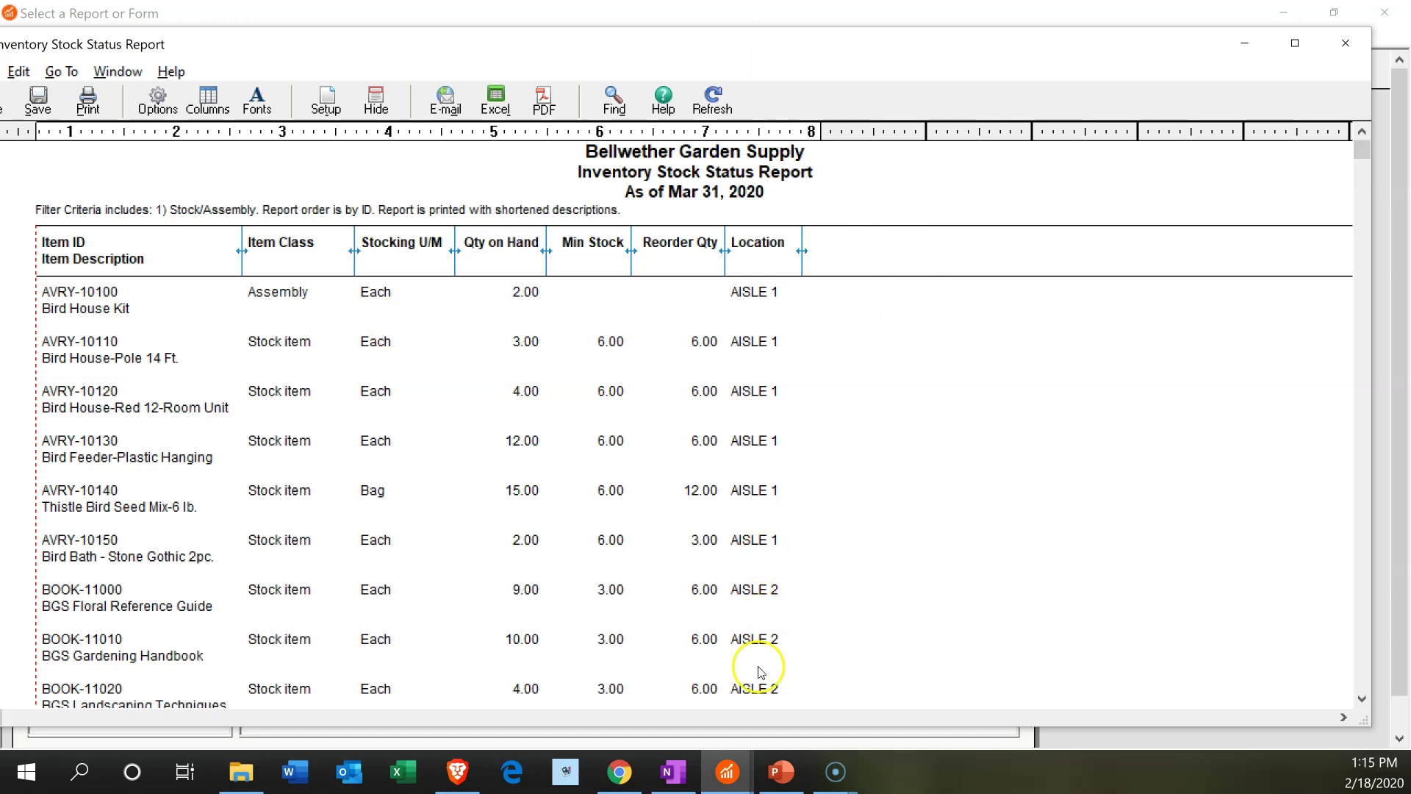
Return from the Inventory Stock Status Report to the list of Inventory reports
mouse_move(705, 785)
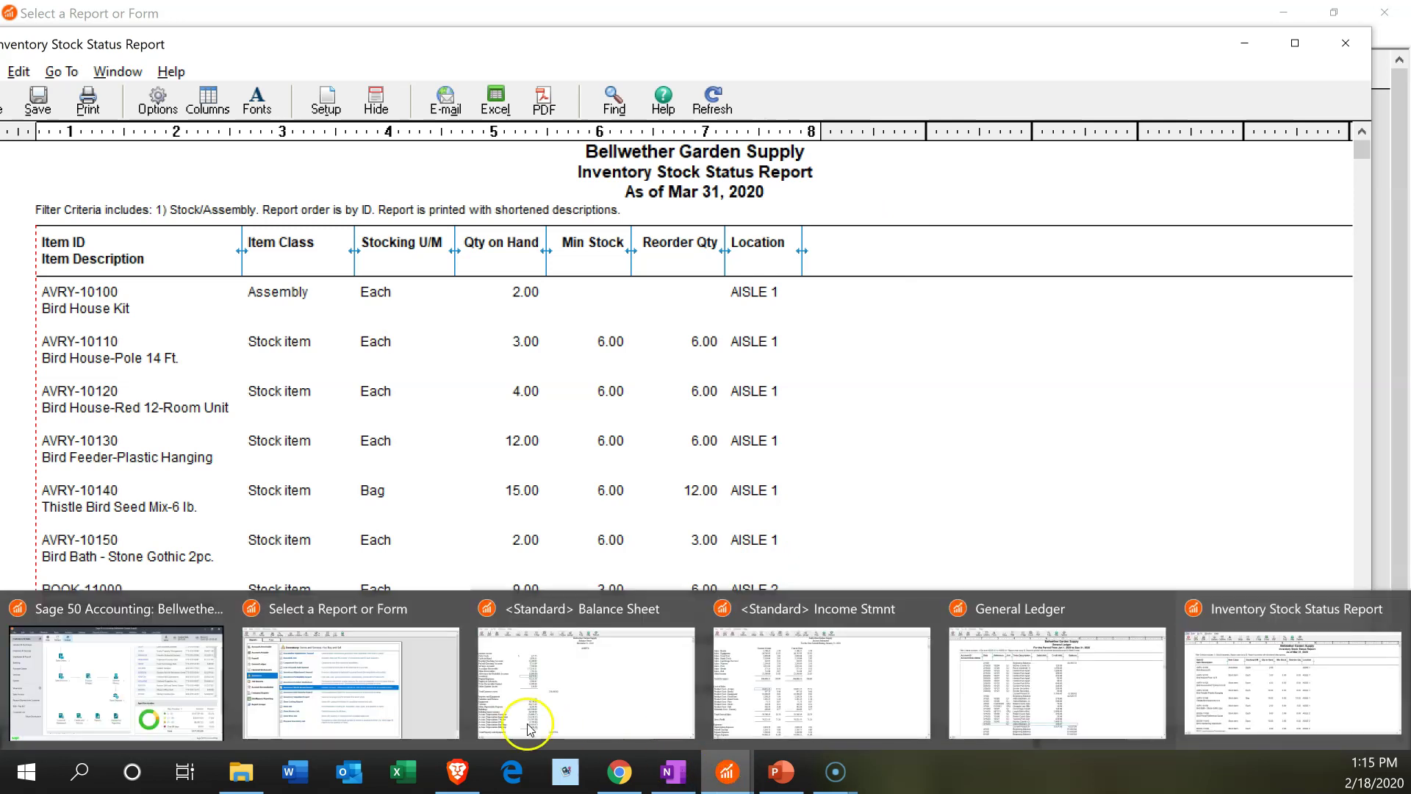
click(397, 707)
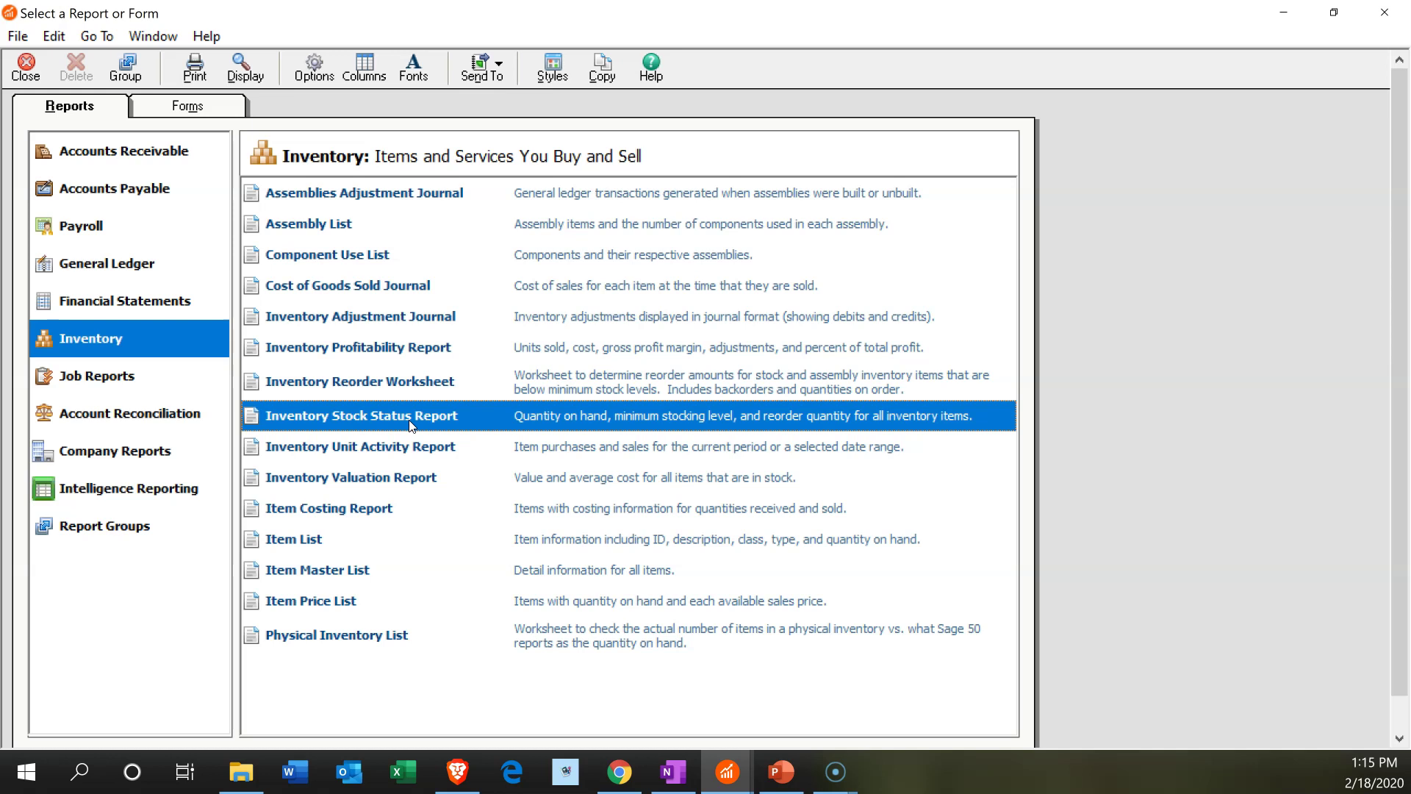
key(alt)
Switch to the balance sheet and select the Accounts Receivable balance under Current Assets
click(749, 777)
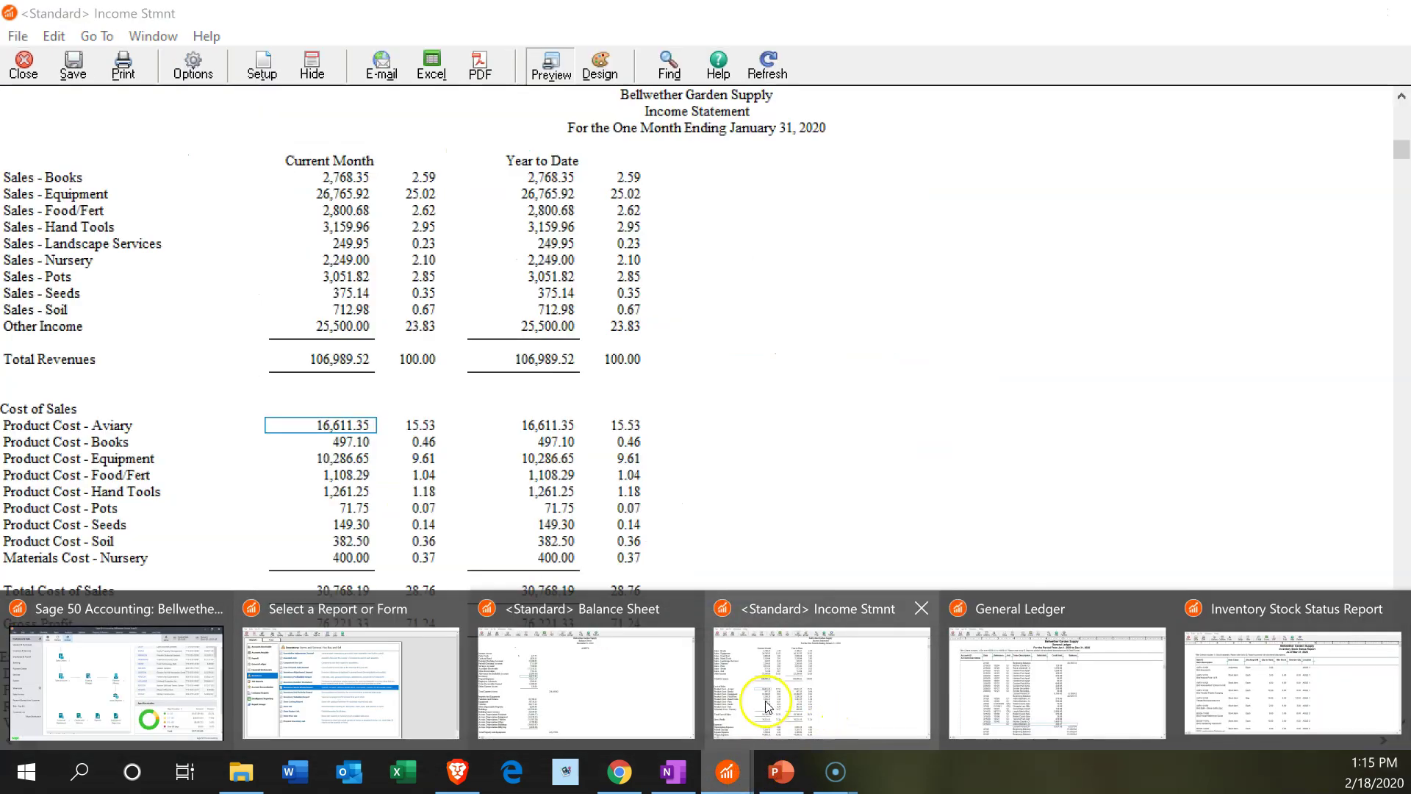
click(616, 639)
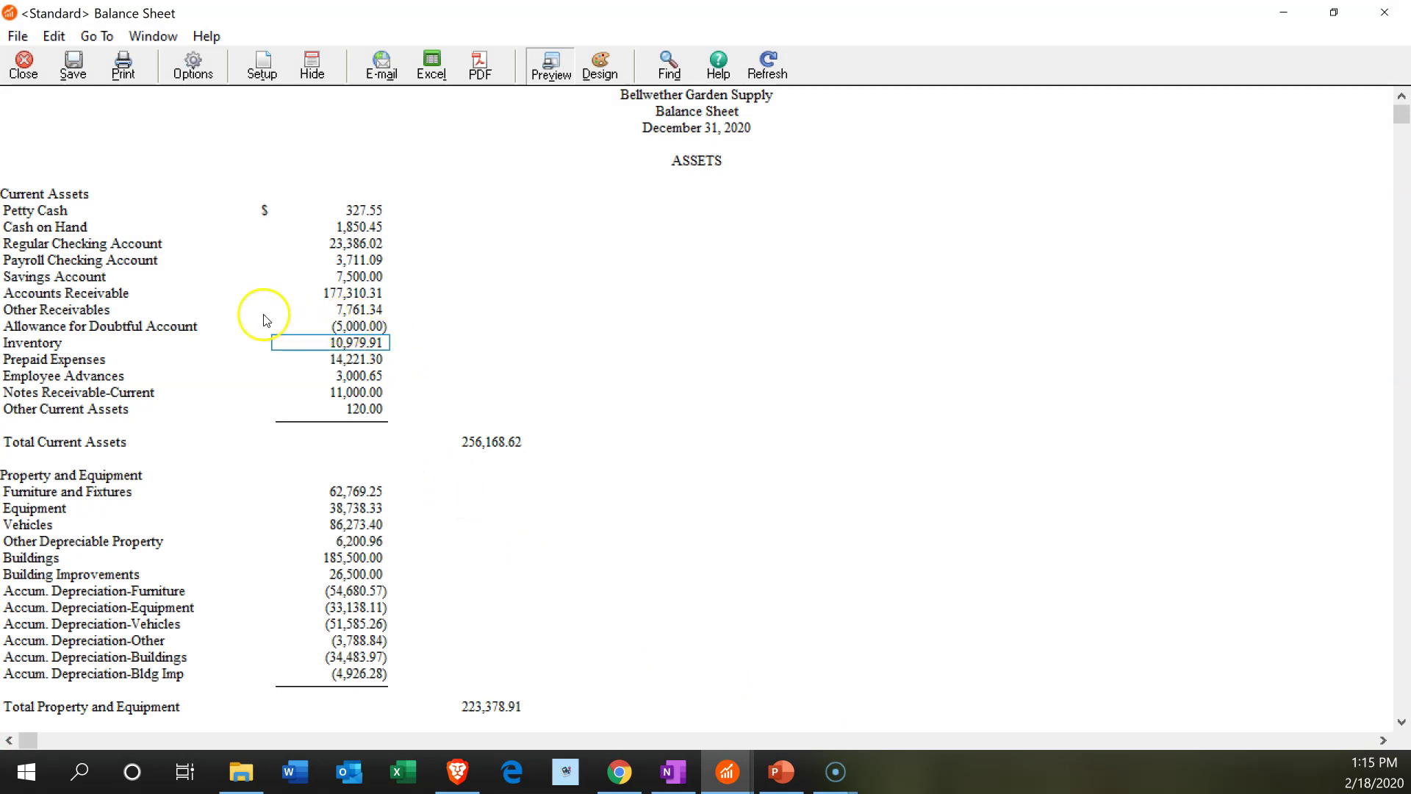
click(66, 93)
click(353, 293)
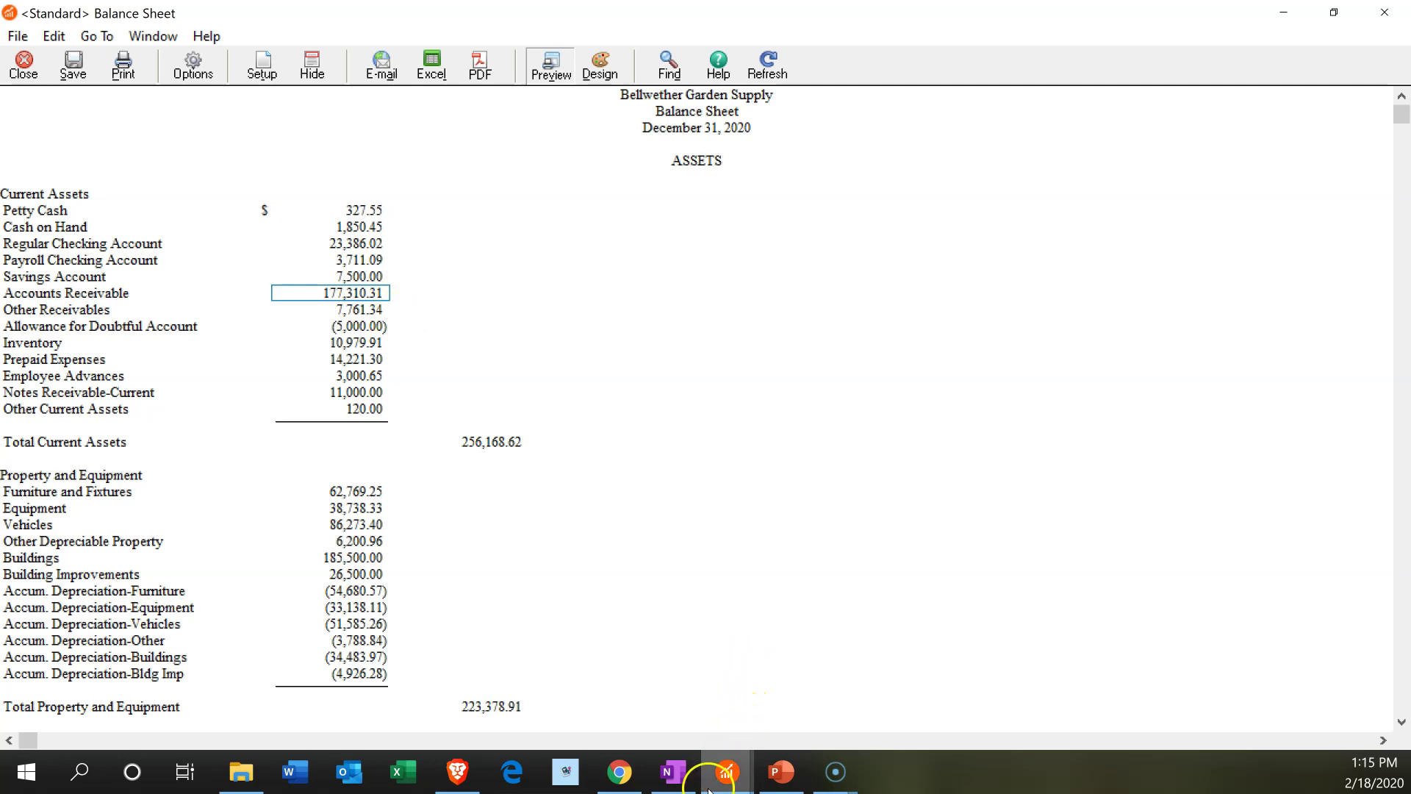
Return to the report list and display the Aged Receivables report from the Accounts Receivable reports
mouse_move(727, 770)
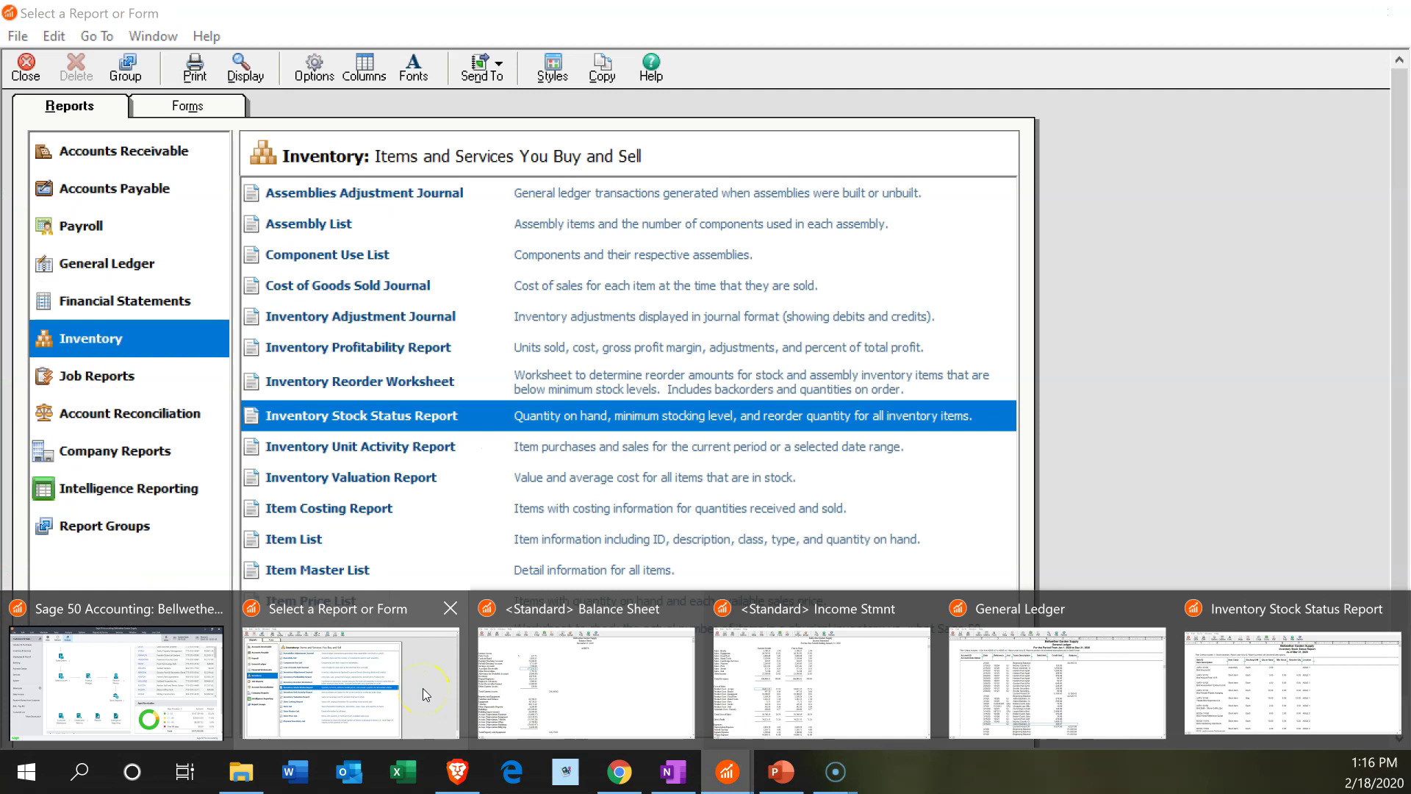
click(422, 688)
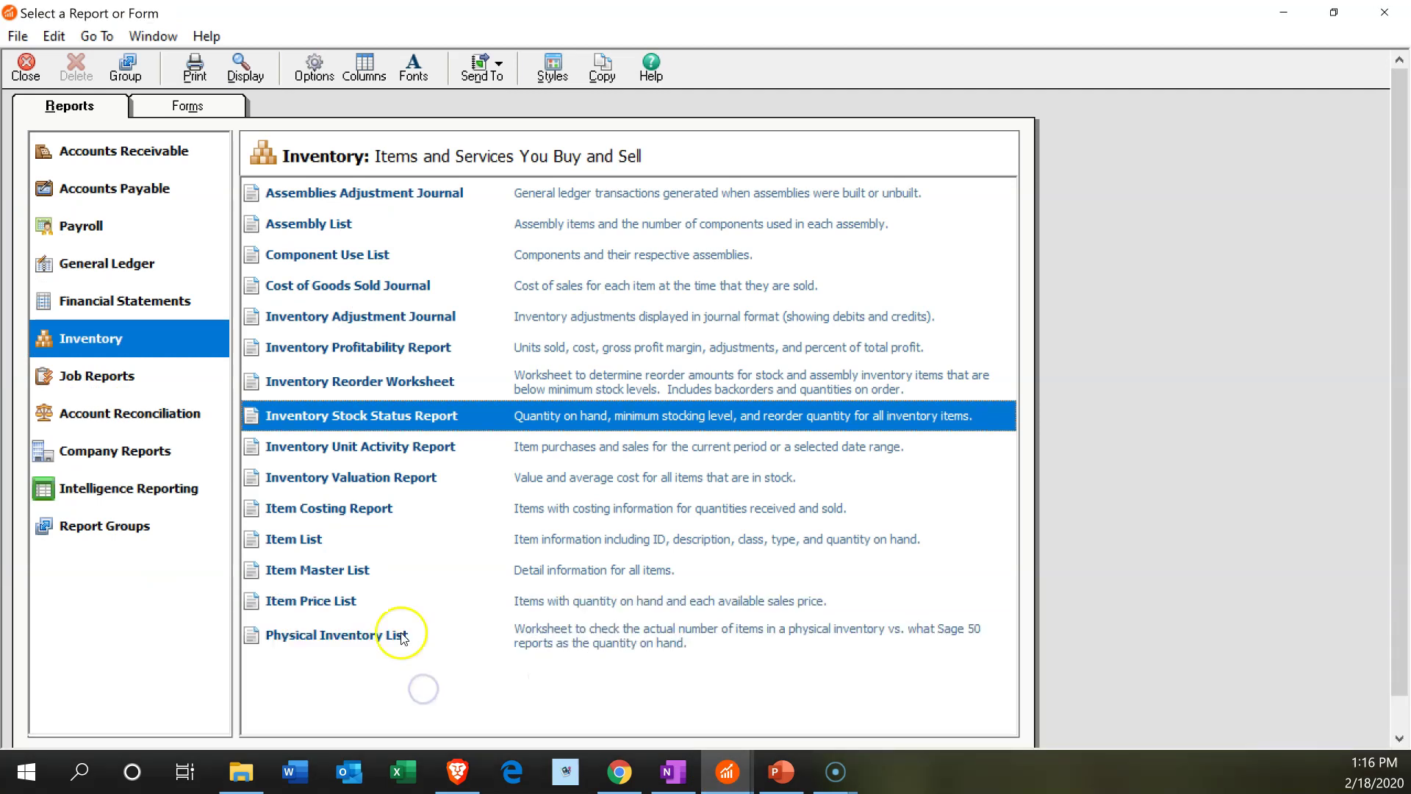
click(101, 152)
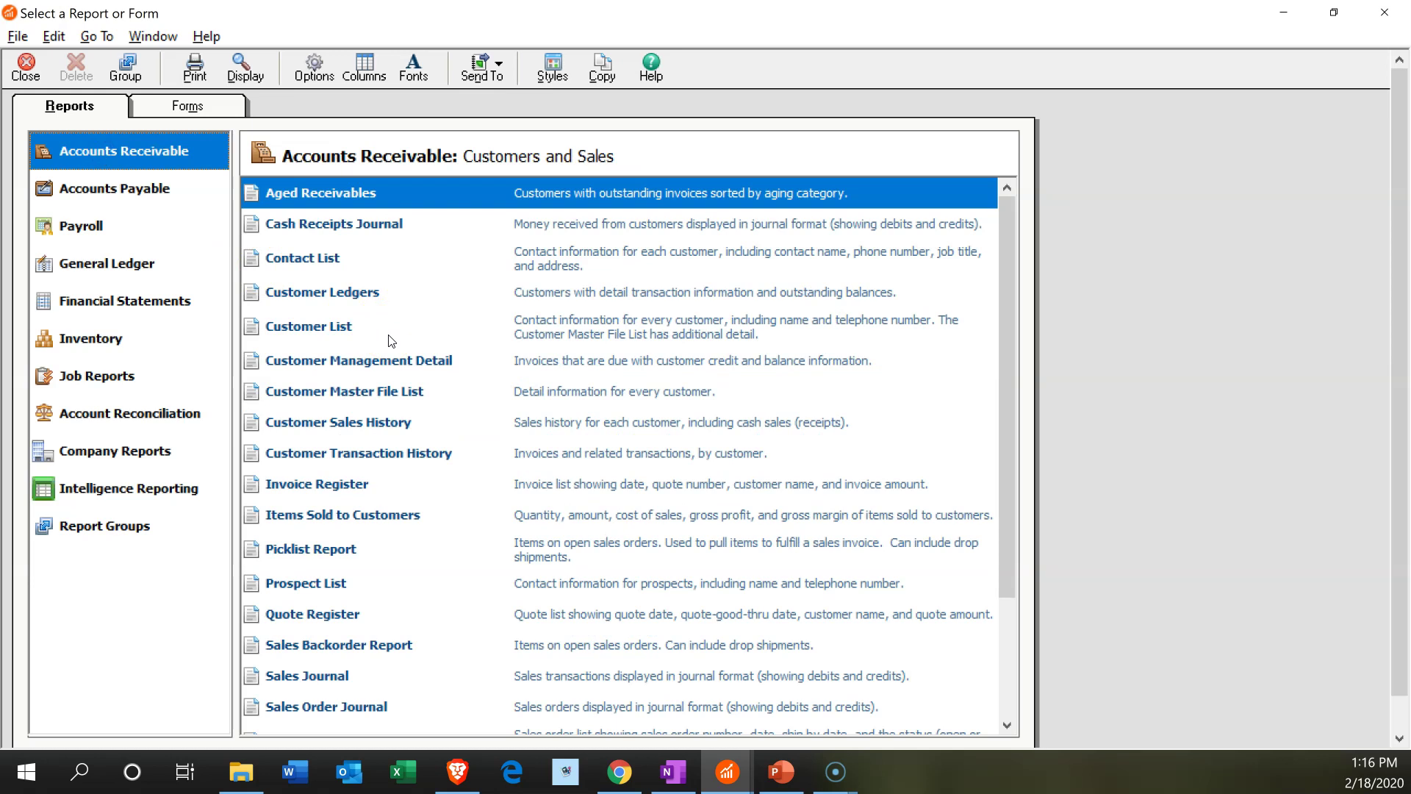
key(alt)
click(353, 194)
double_click(354, 194)
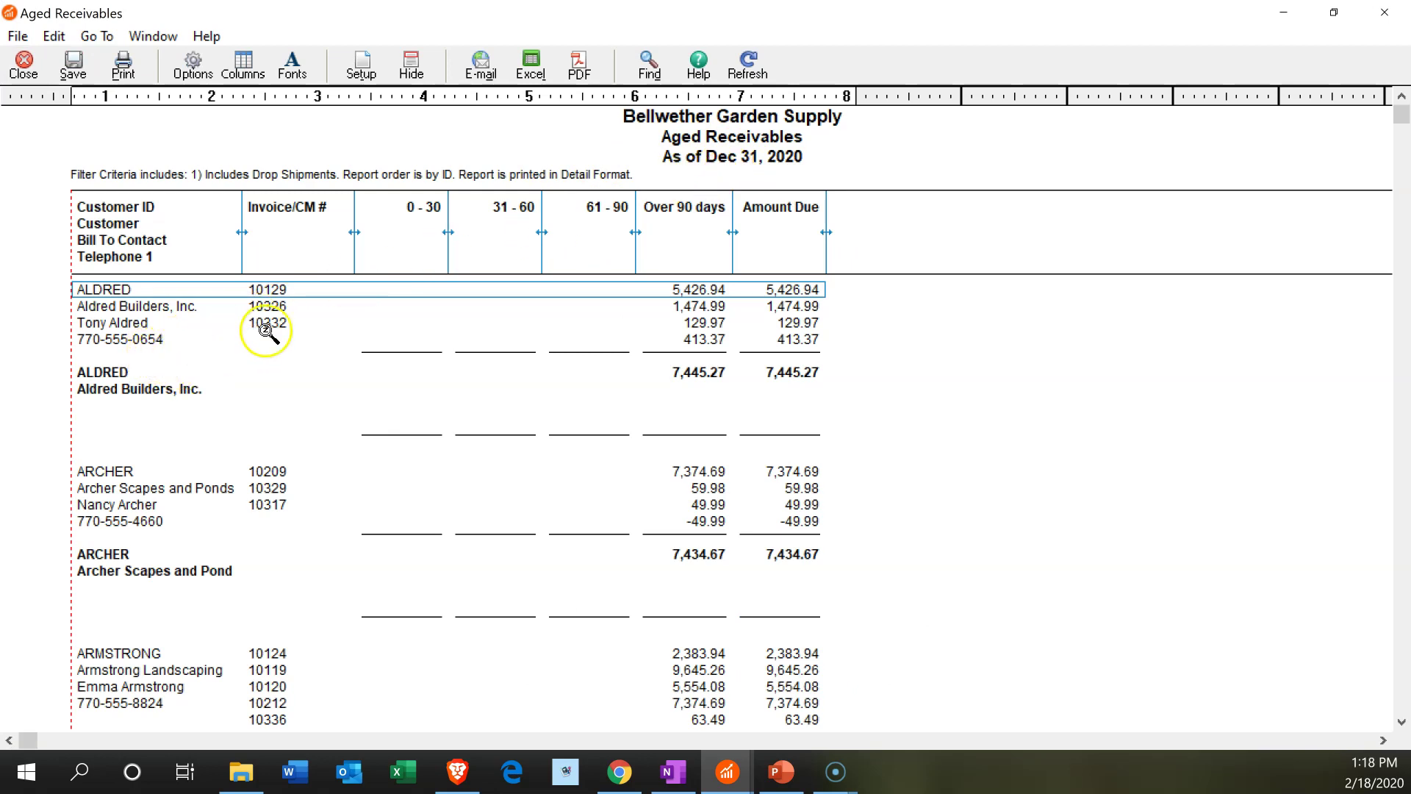
Check the unnumbered Aldred Builders invoice line and the Aged Receivables report total against Accounts Receivable on the balance sheet
click(704, 340)
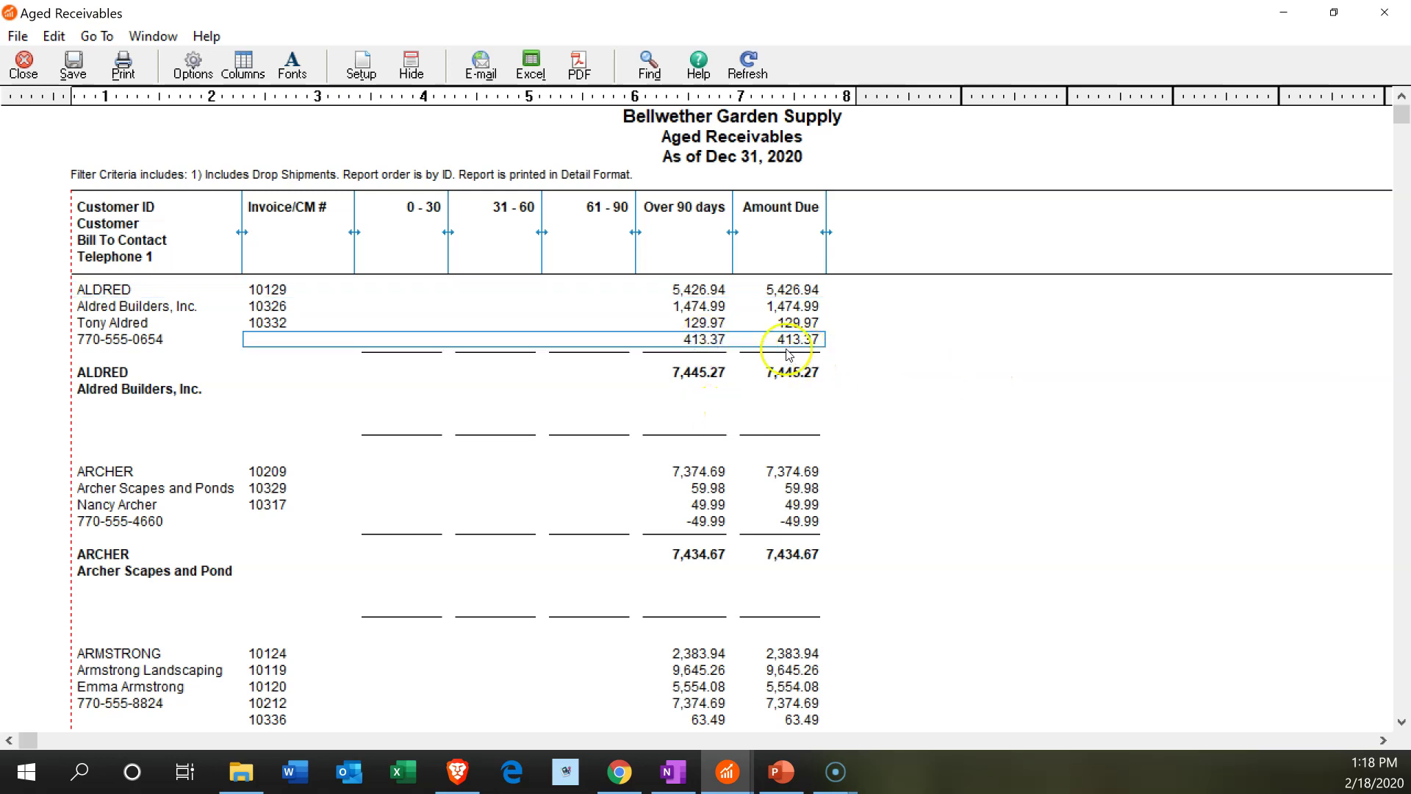
drag(1401, 114, 1404, 707)
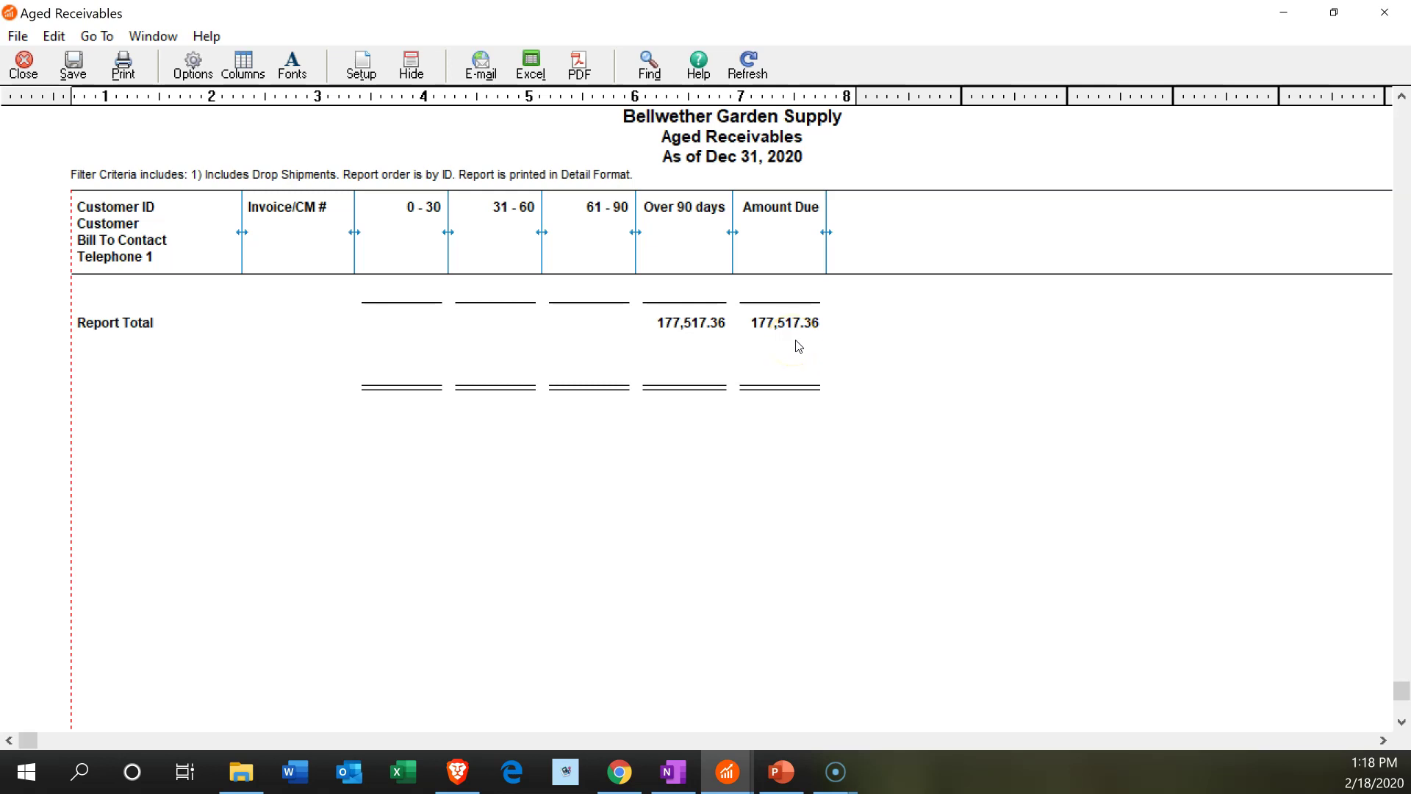
click(719, 790)
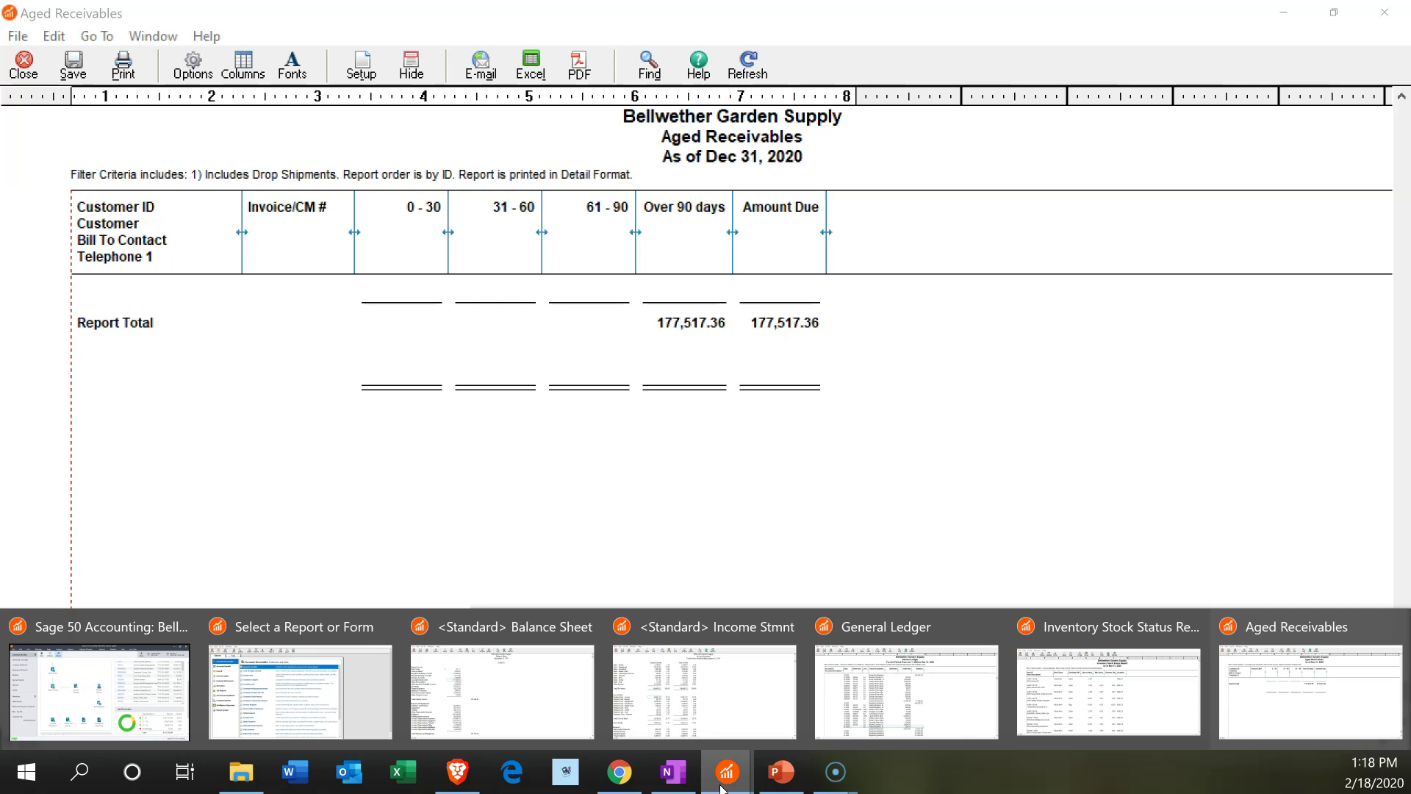
click(506, 646)
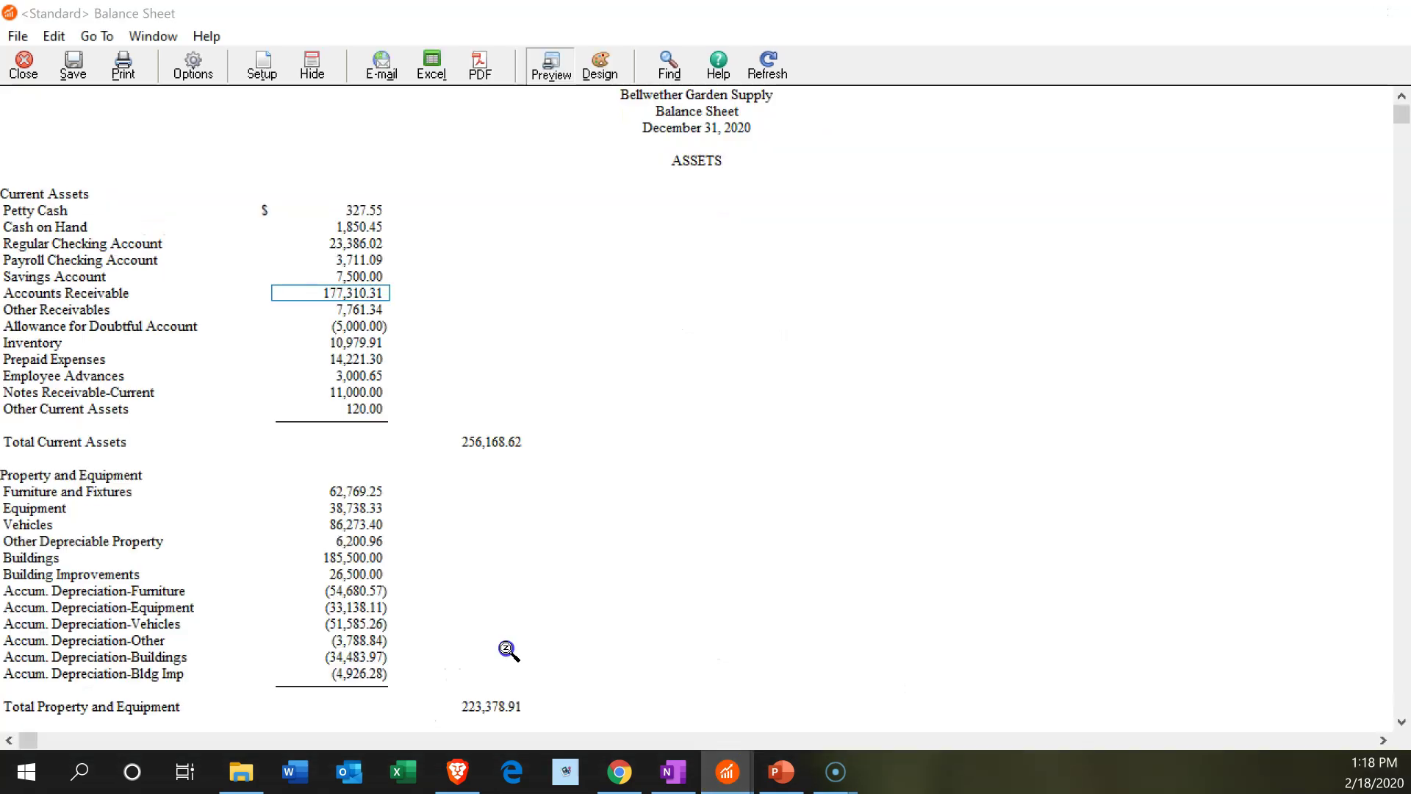
click(396, 298)
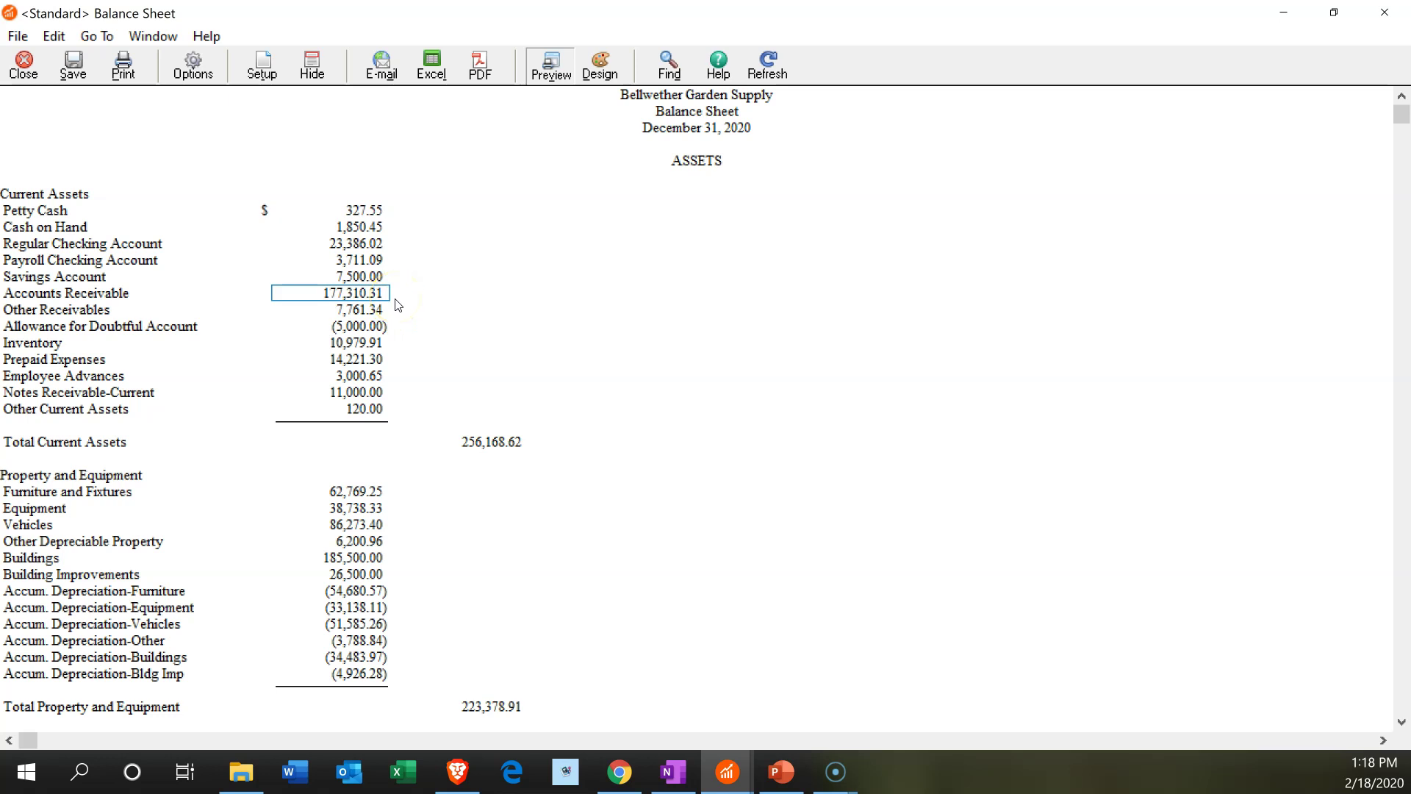